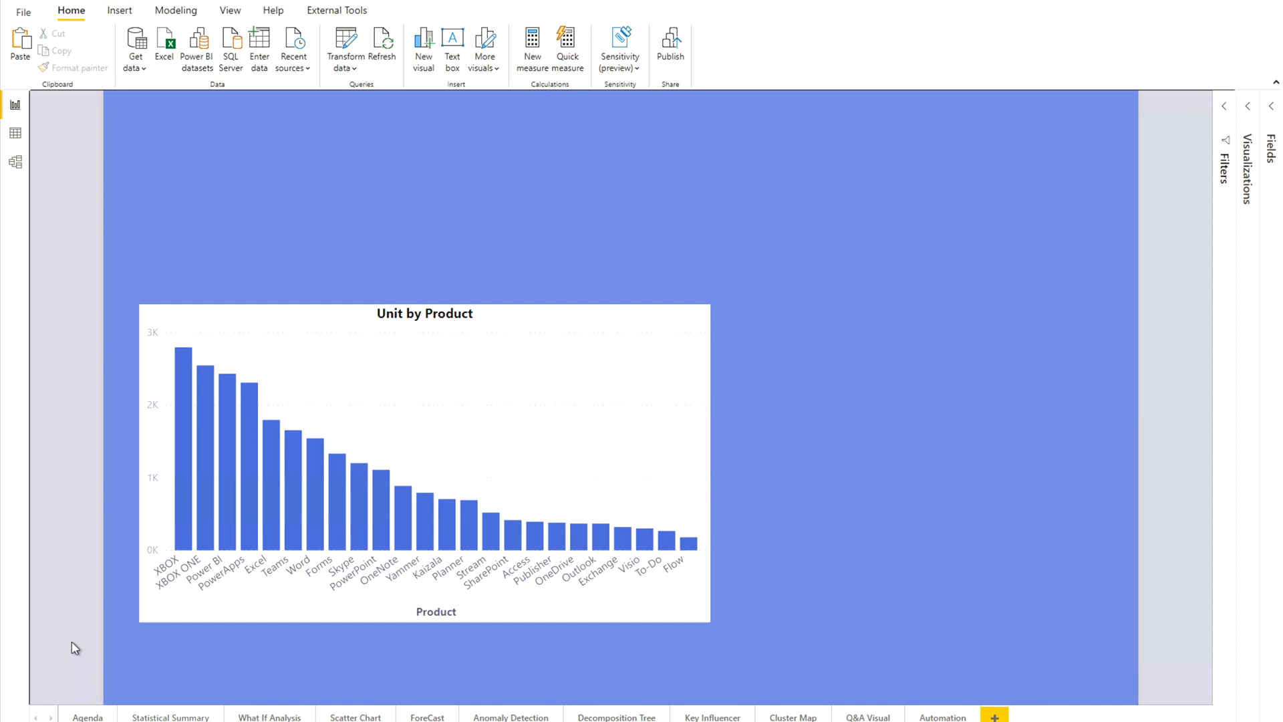
Step: Change the aggregation of the Unit values in the Unit by Product chart to Average
click(343, 368)
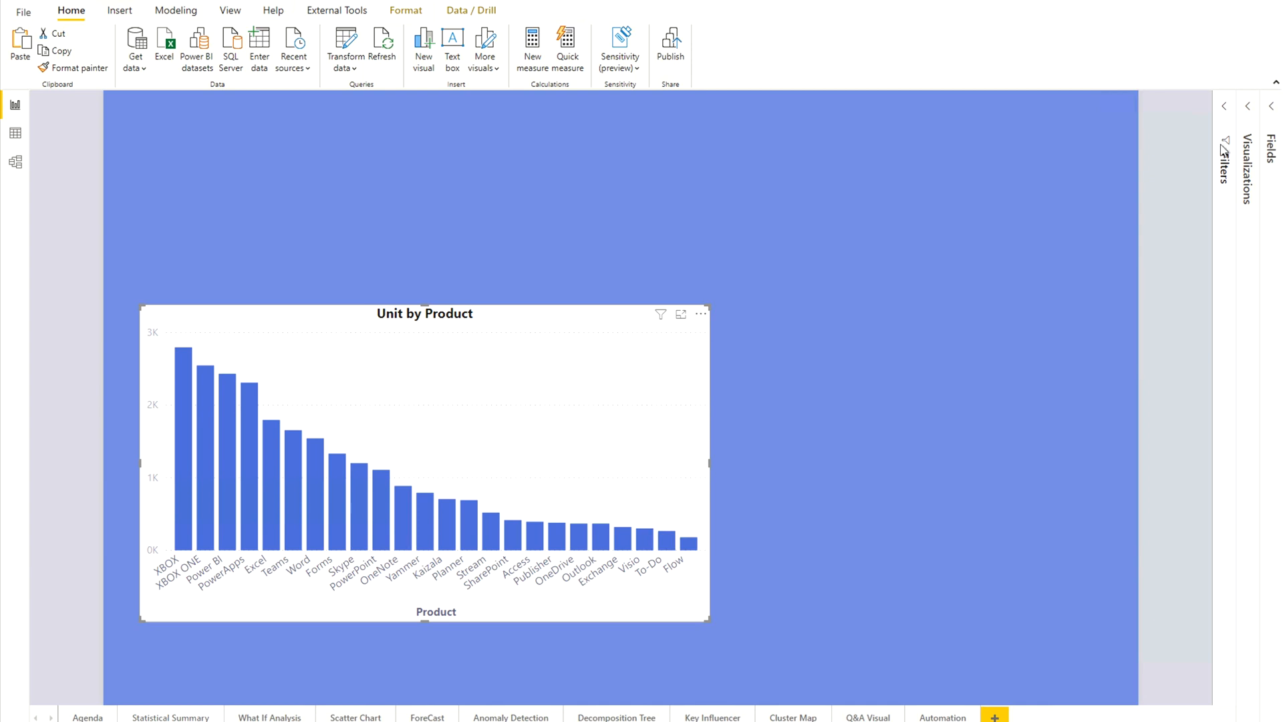
click(1244, 127)
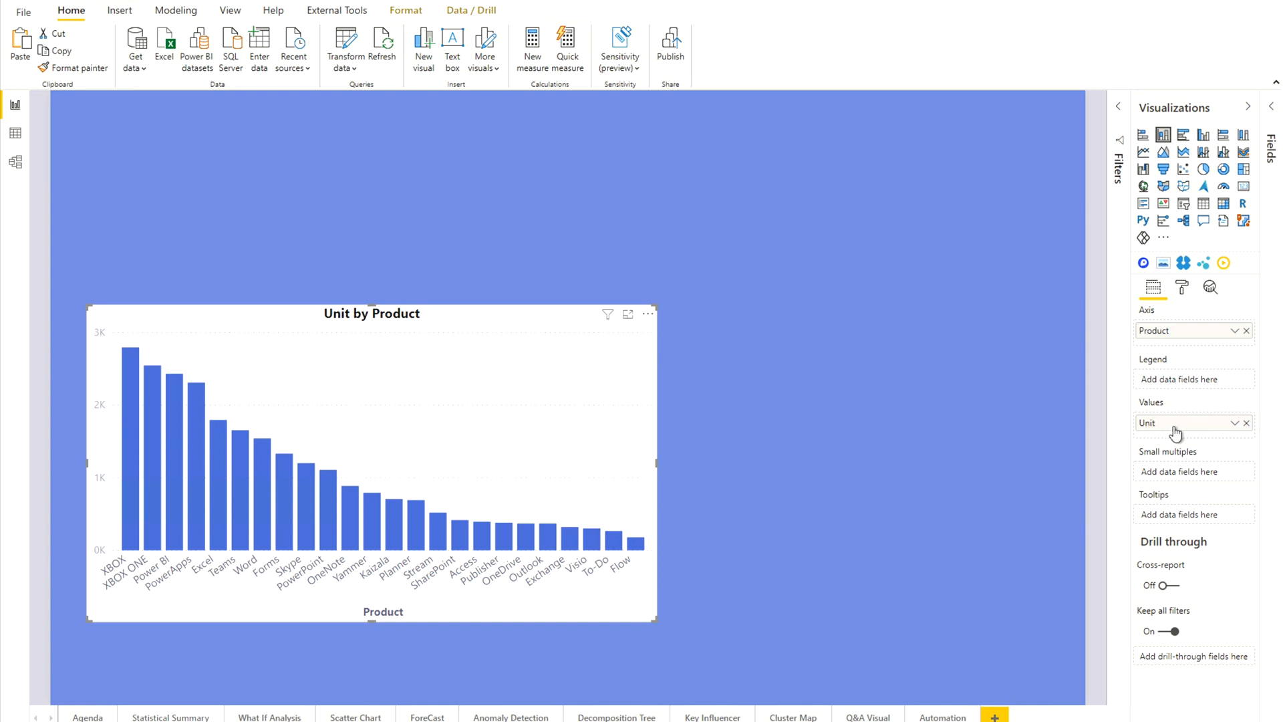
click(1235, 423)
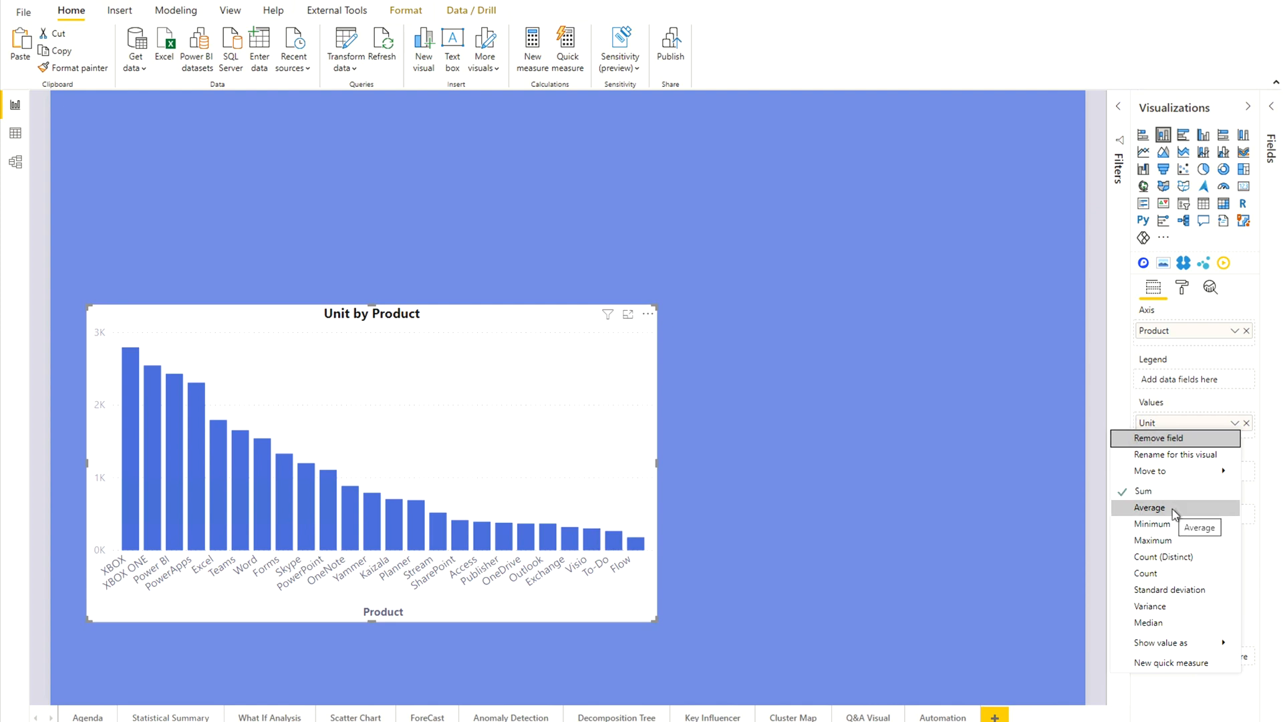
click(1149, 508)
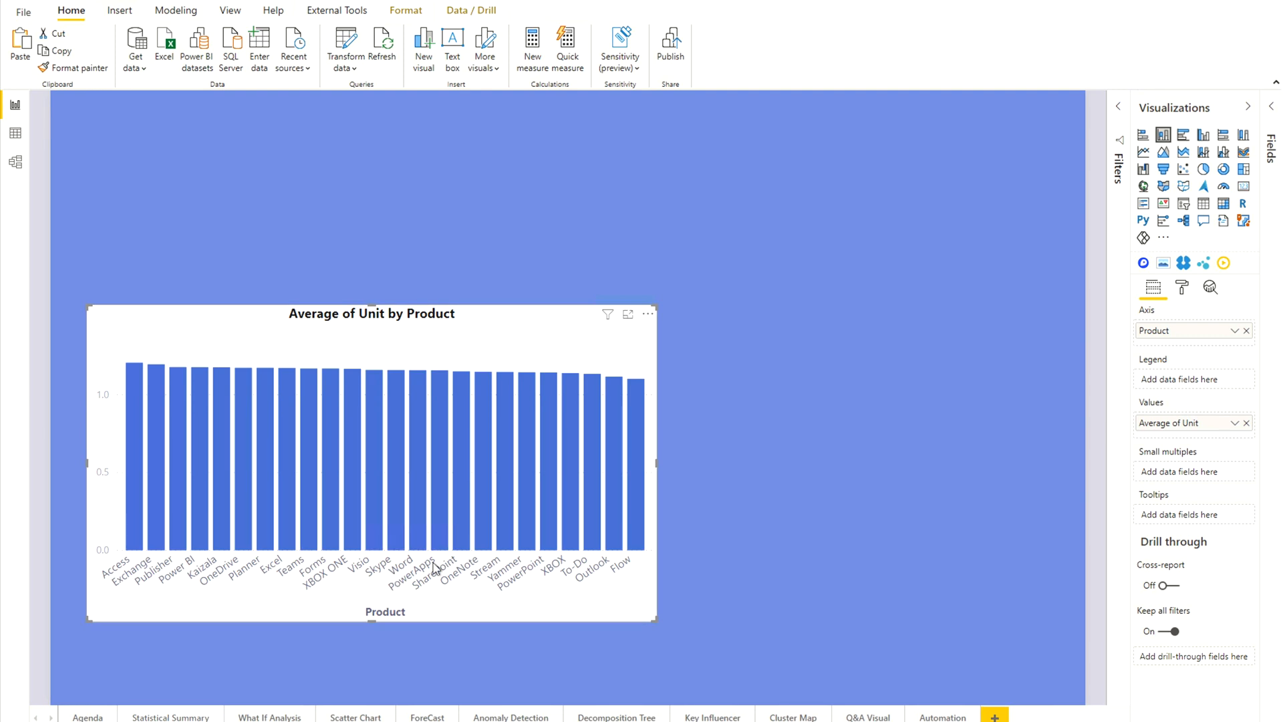
Step: Try the Minimum and Maximum aggregations on the chart's Unit values, and restore Sum
click(1234, 423)
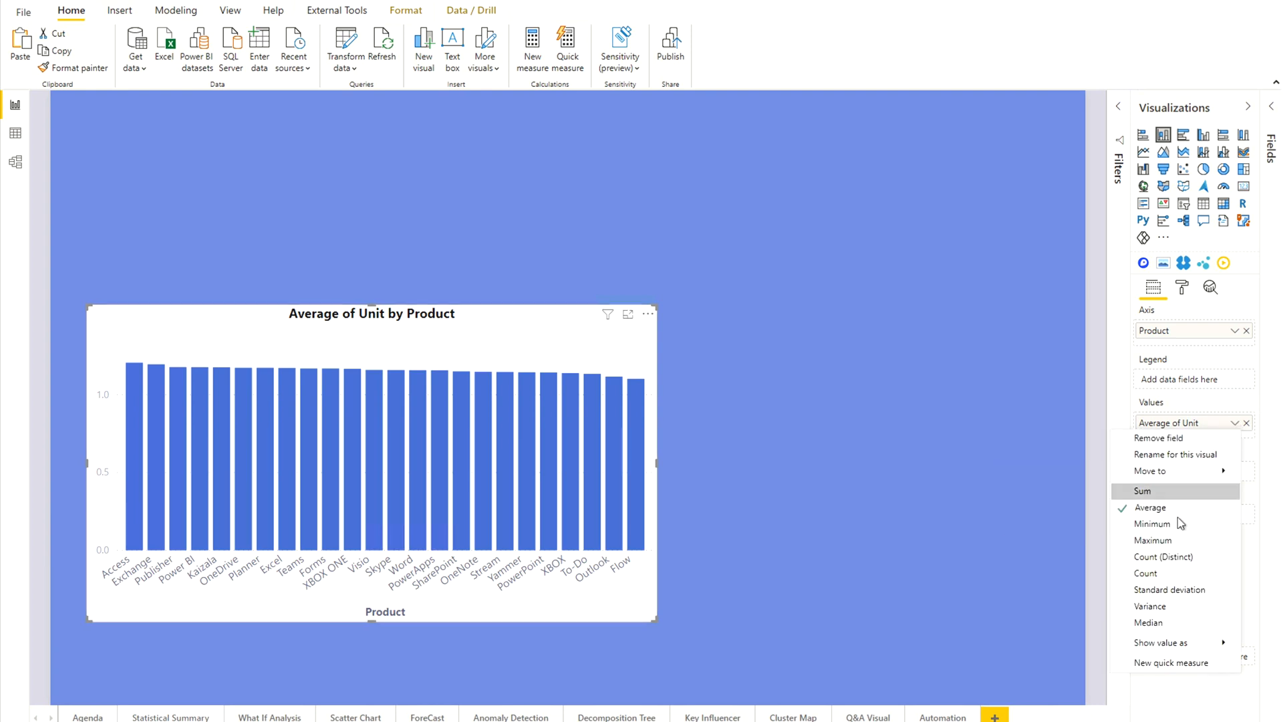
click(1174, 532)
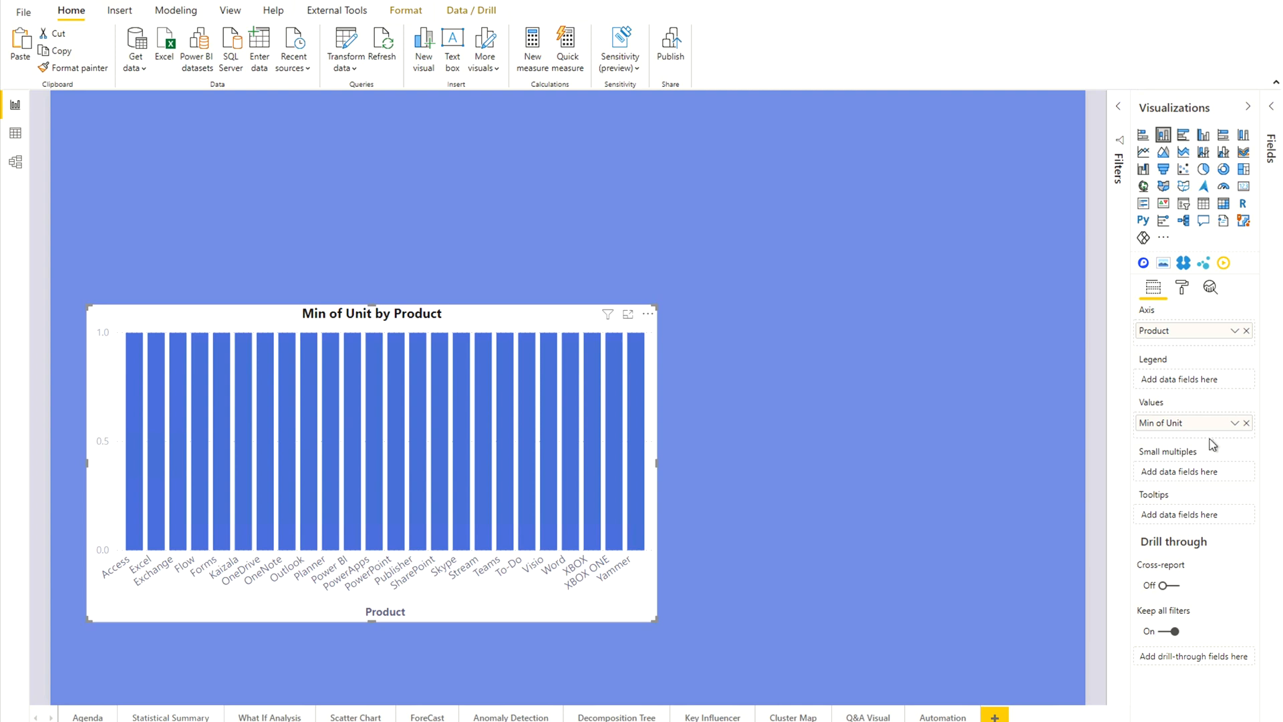
click(1235, 423)
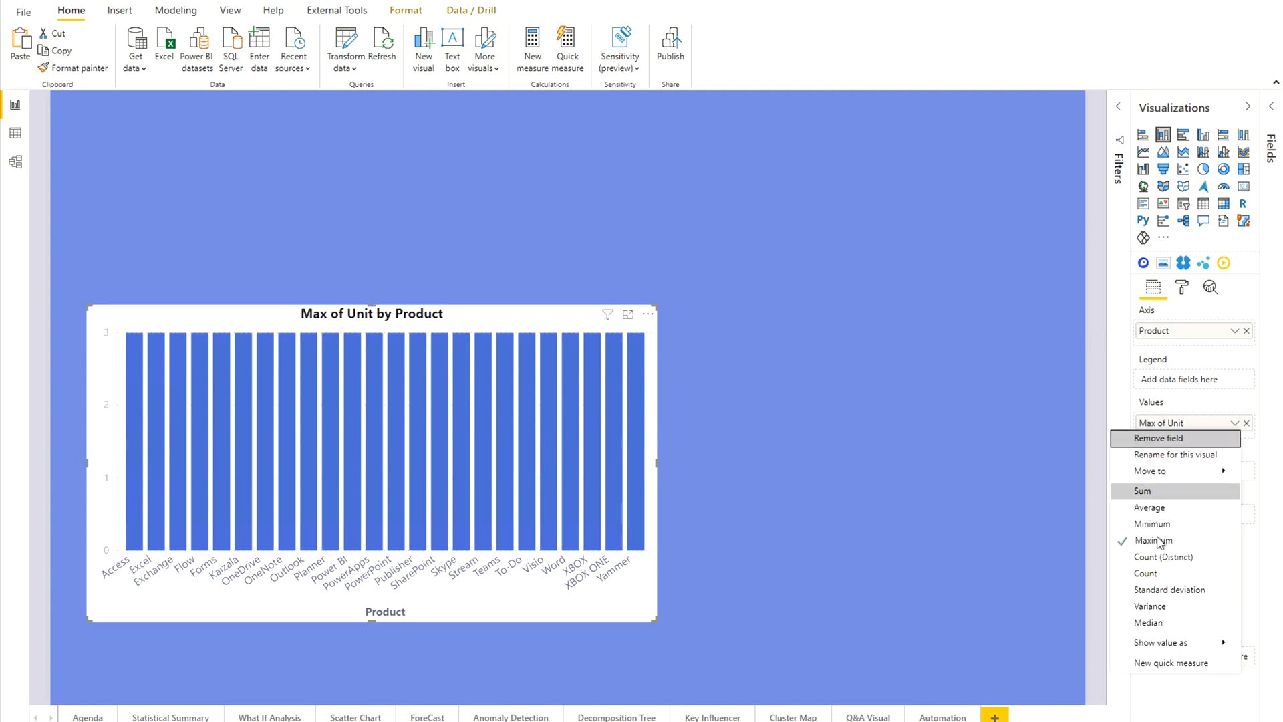
click(1178, 493)
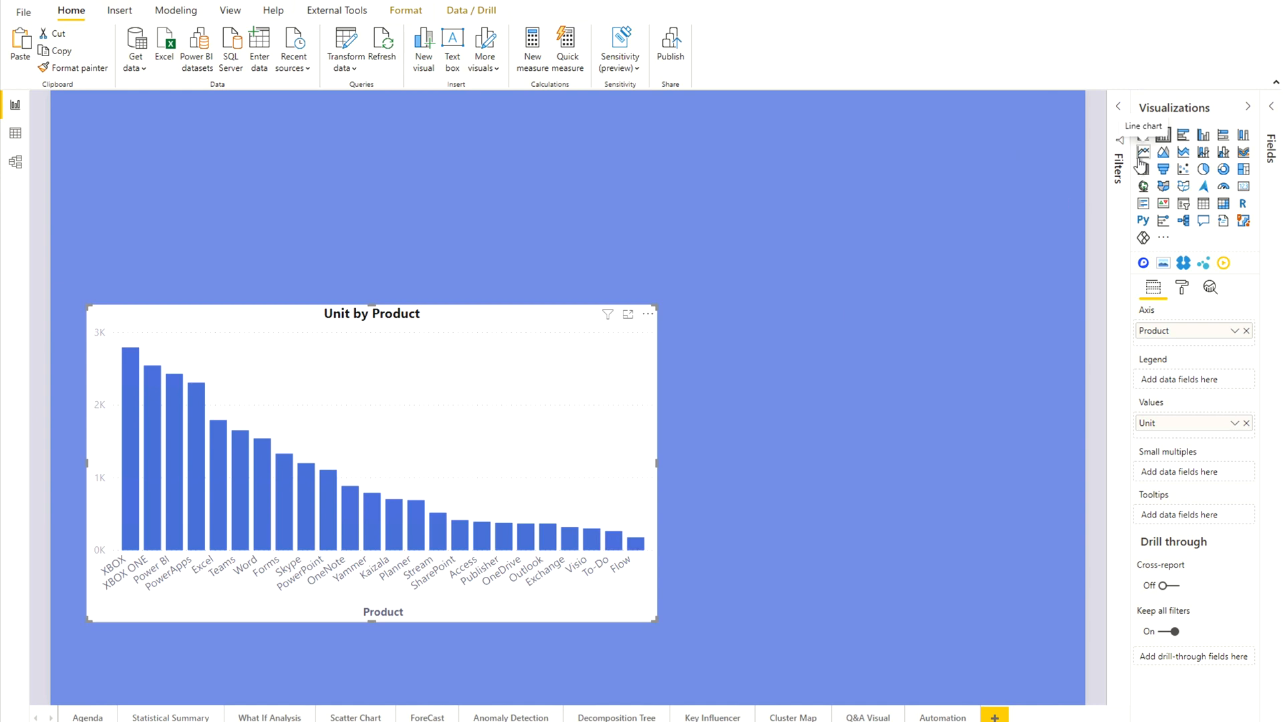
Step: Deselect the chart, show the list of data fields and search it for "unit"
click(828, 512)
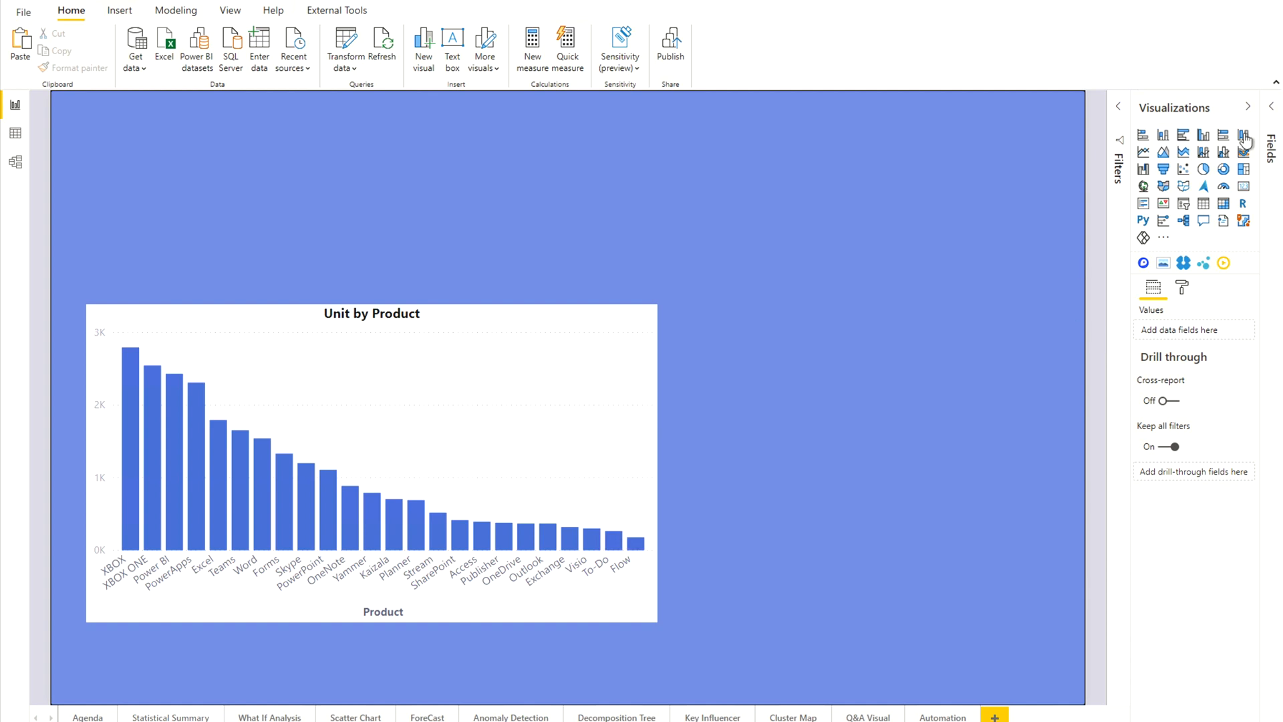
click(1273, 129)
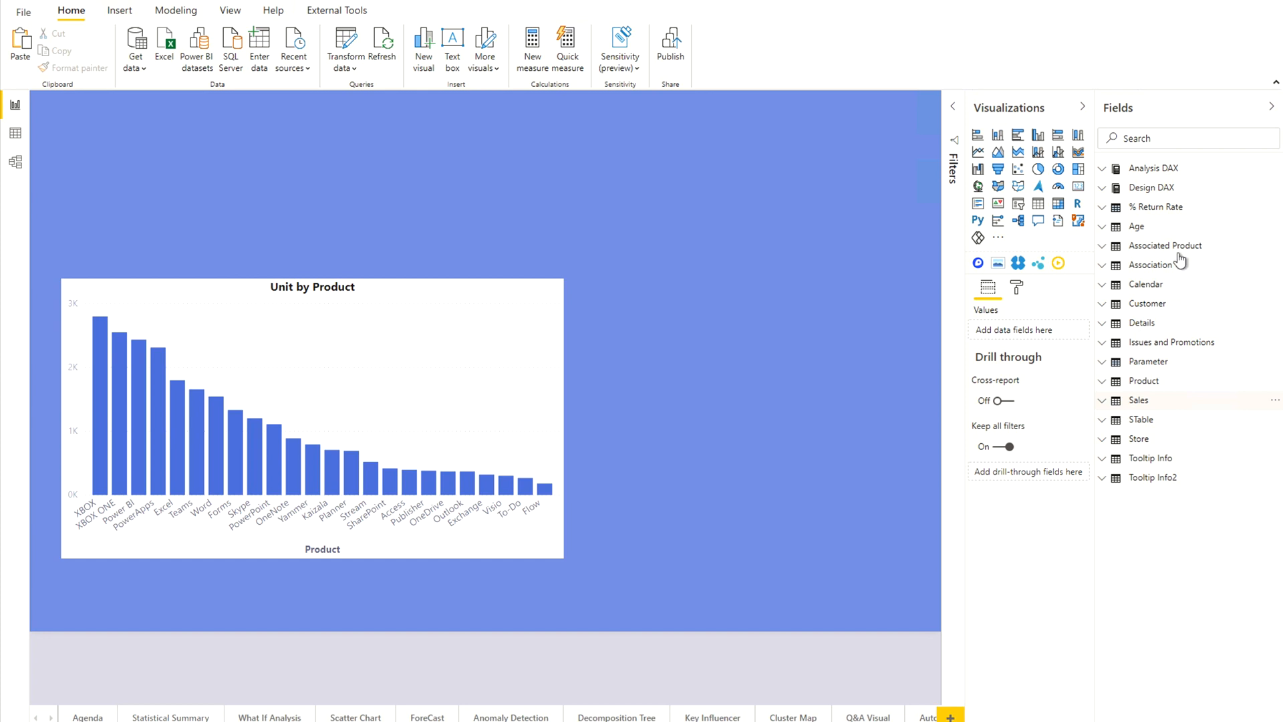
click(1108, 387)
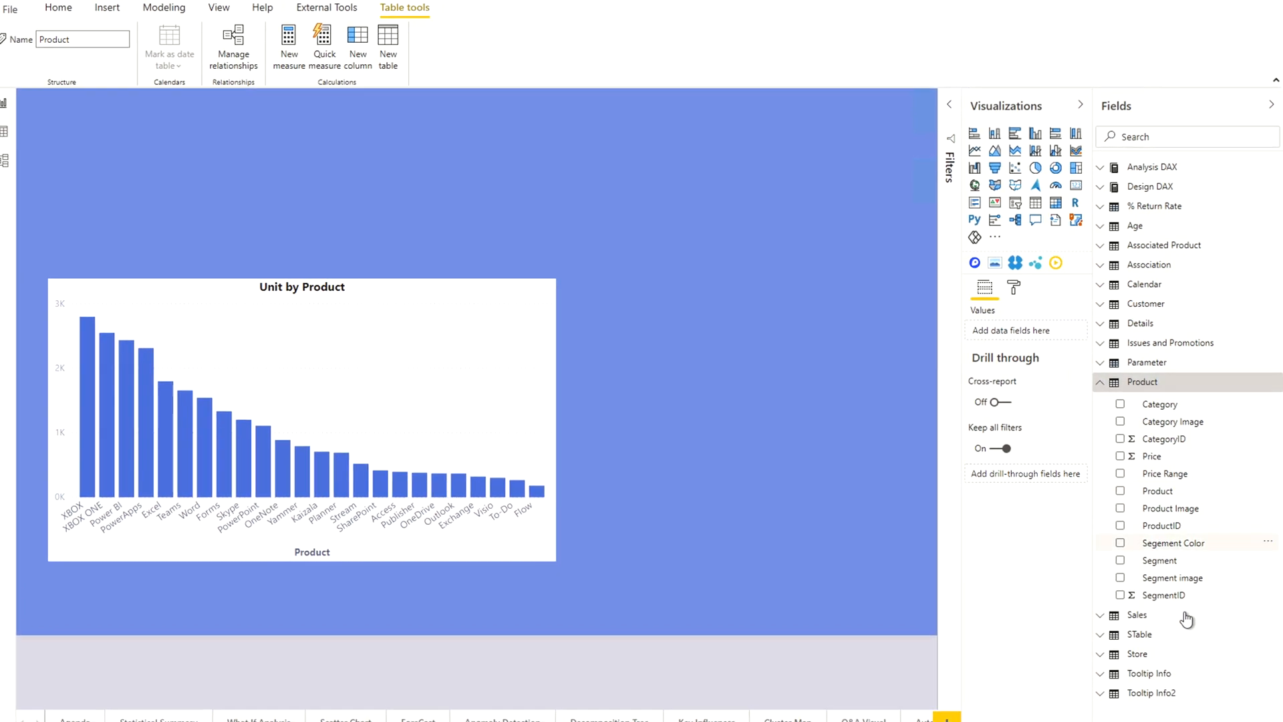
click(1156, 133)
text(unit)
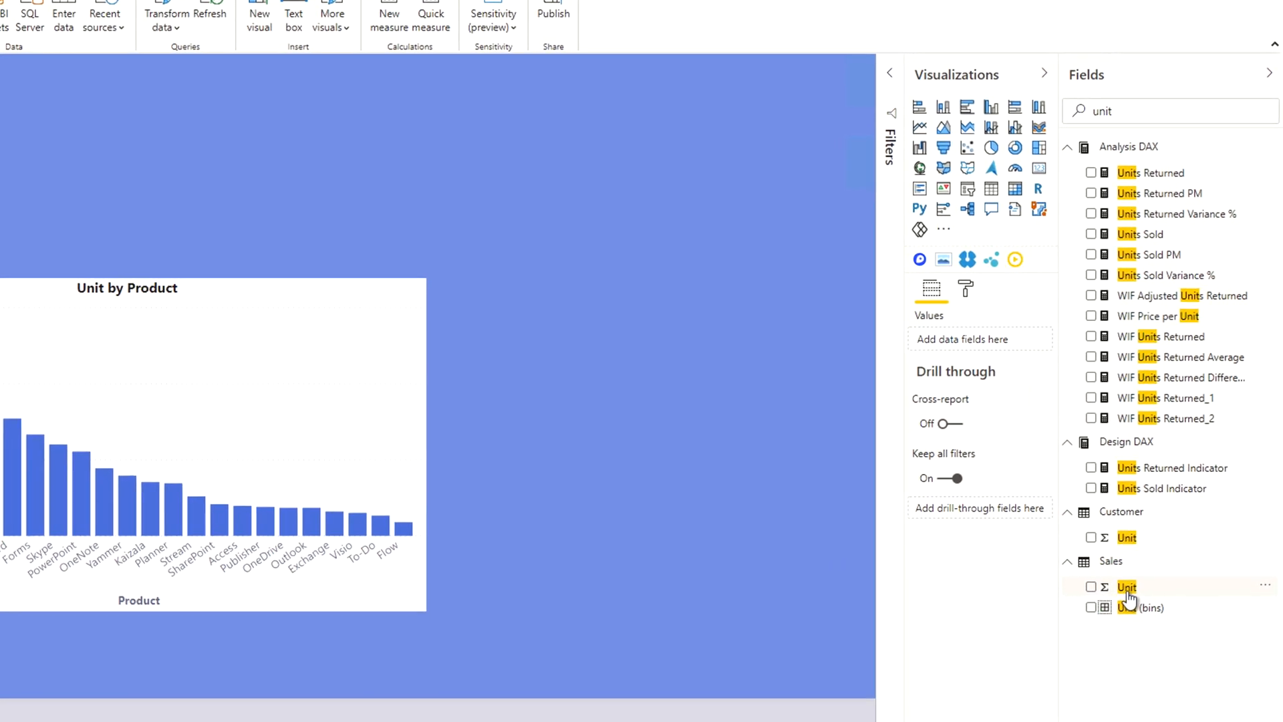
Step: Create a new group from the Sales table's Unit field, with group type Bin and a bin size of 2
right_click(1127, 588)
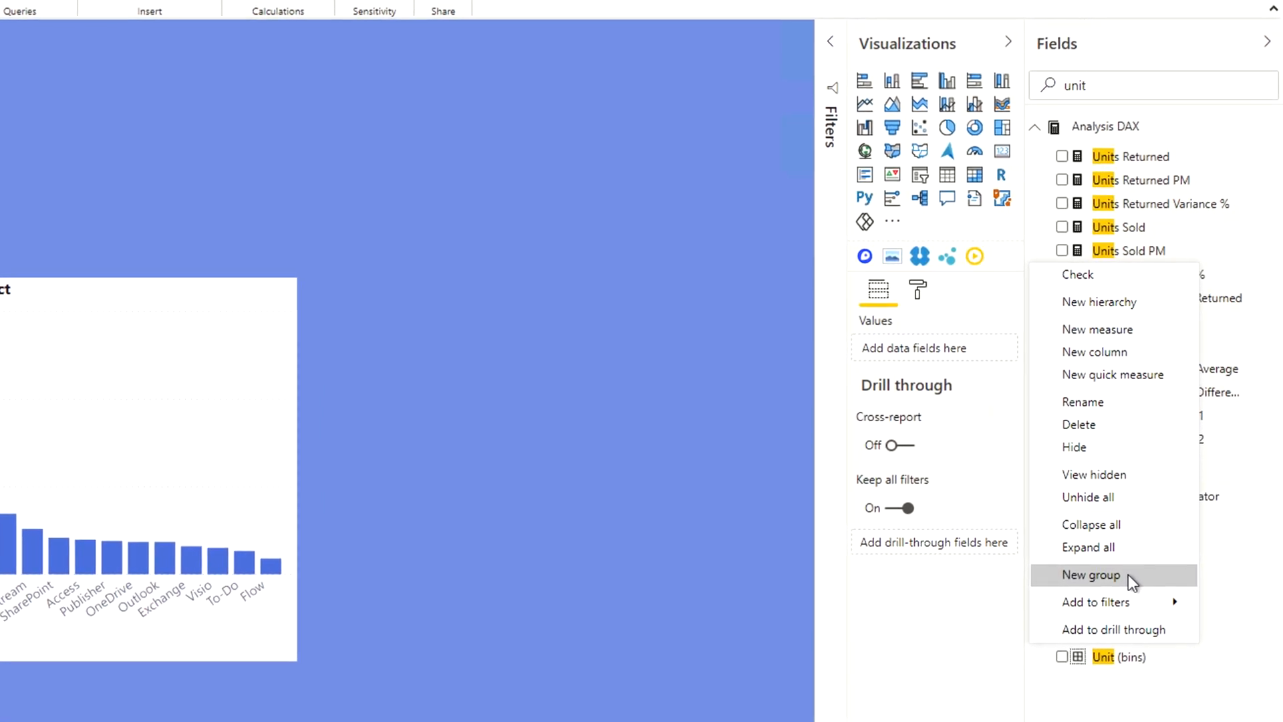
click(1126, 578)
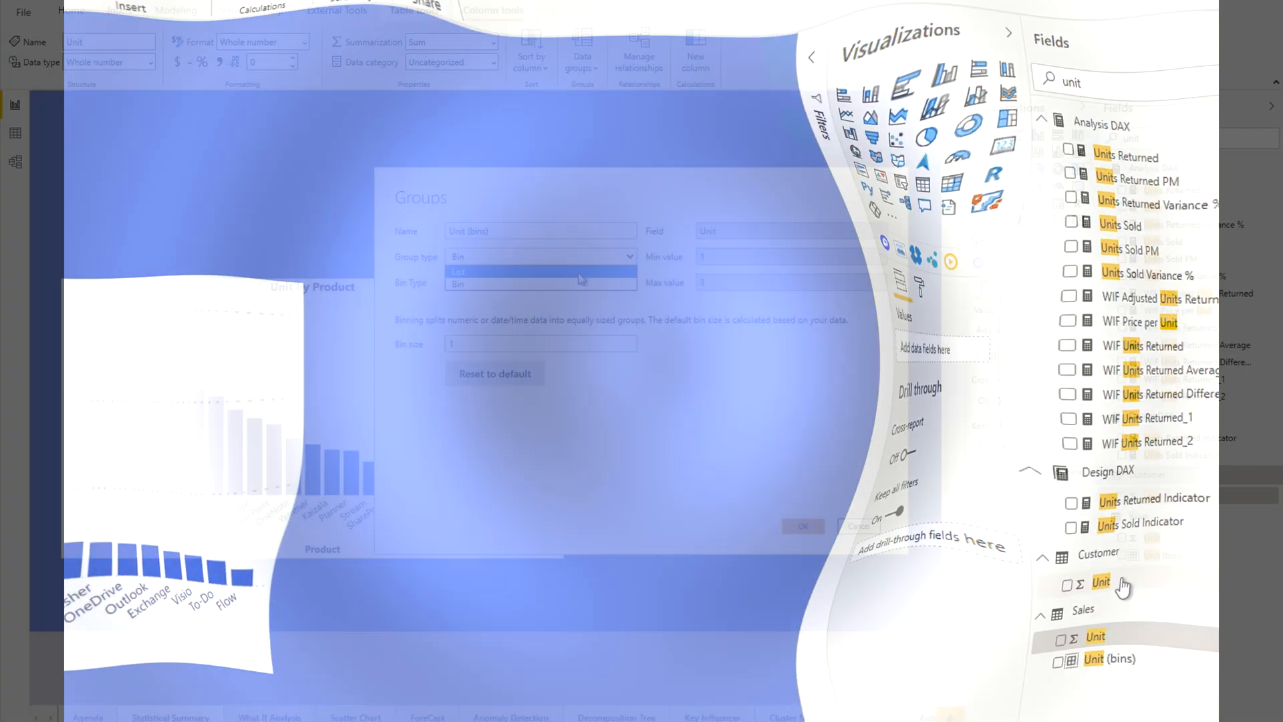
click(592, 254)
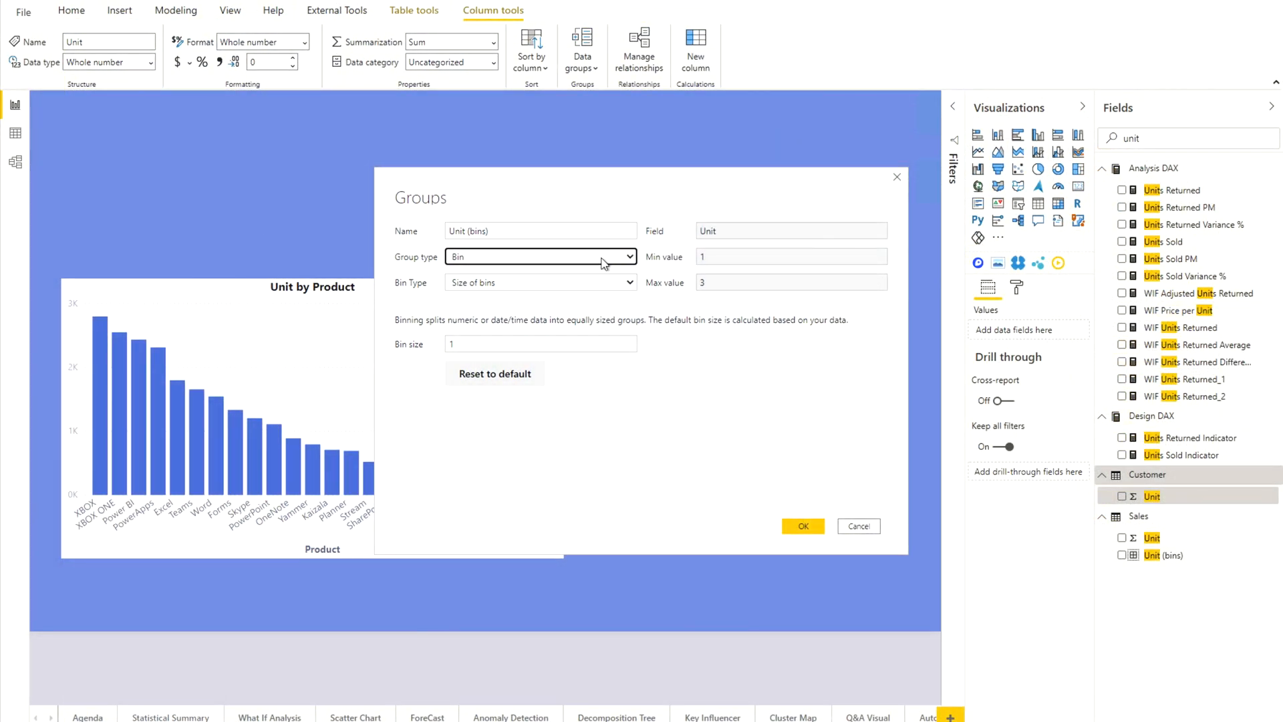
click(601, 258)
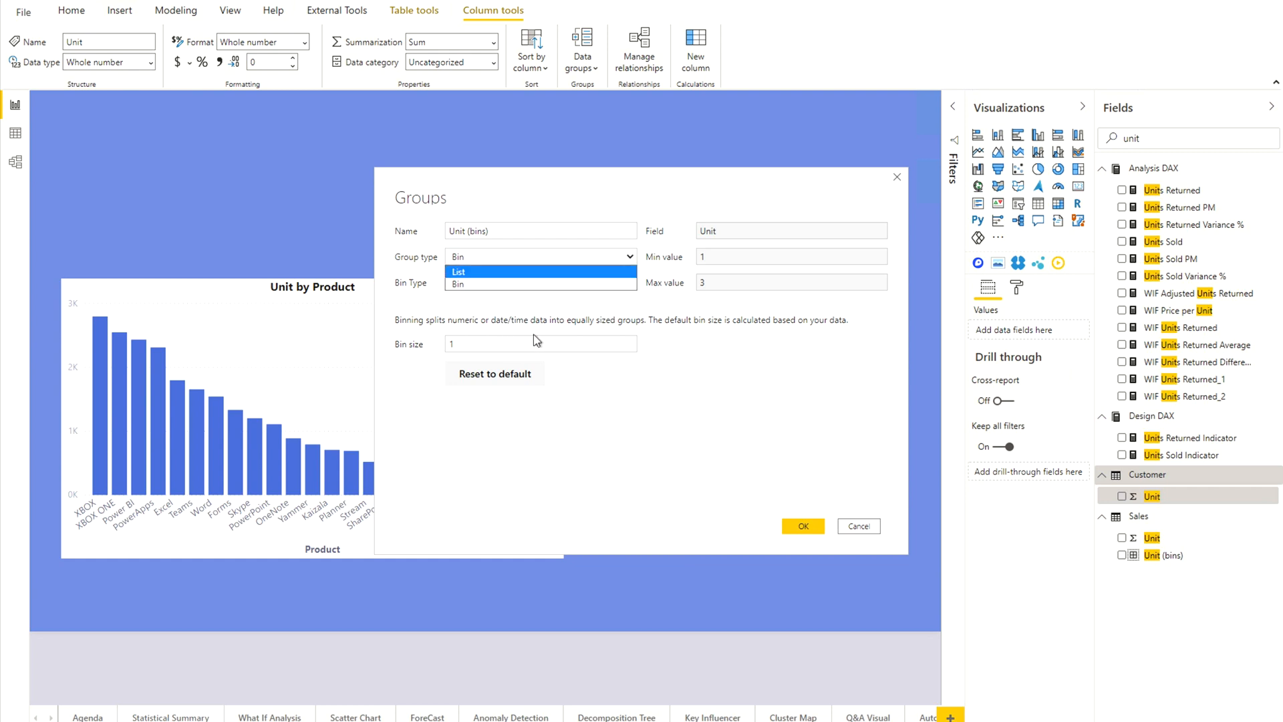
click(483, 286)
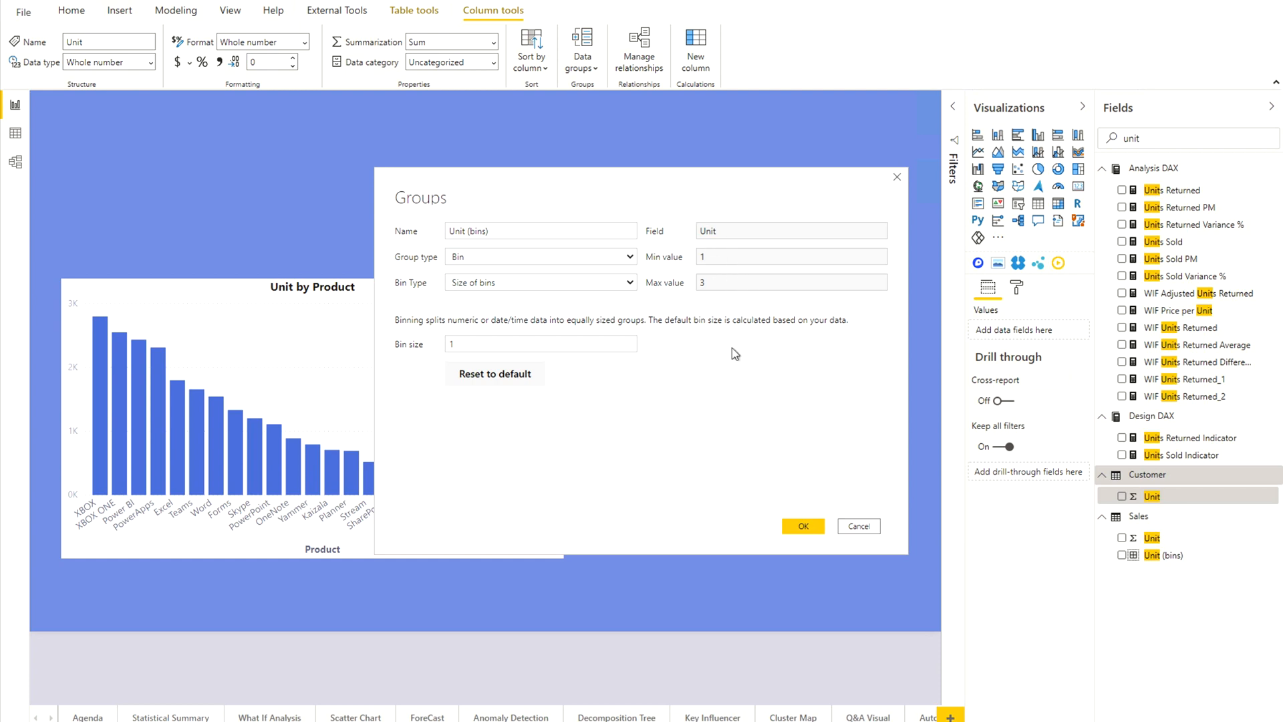
click(411, 344)
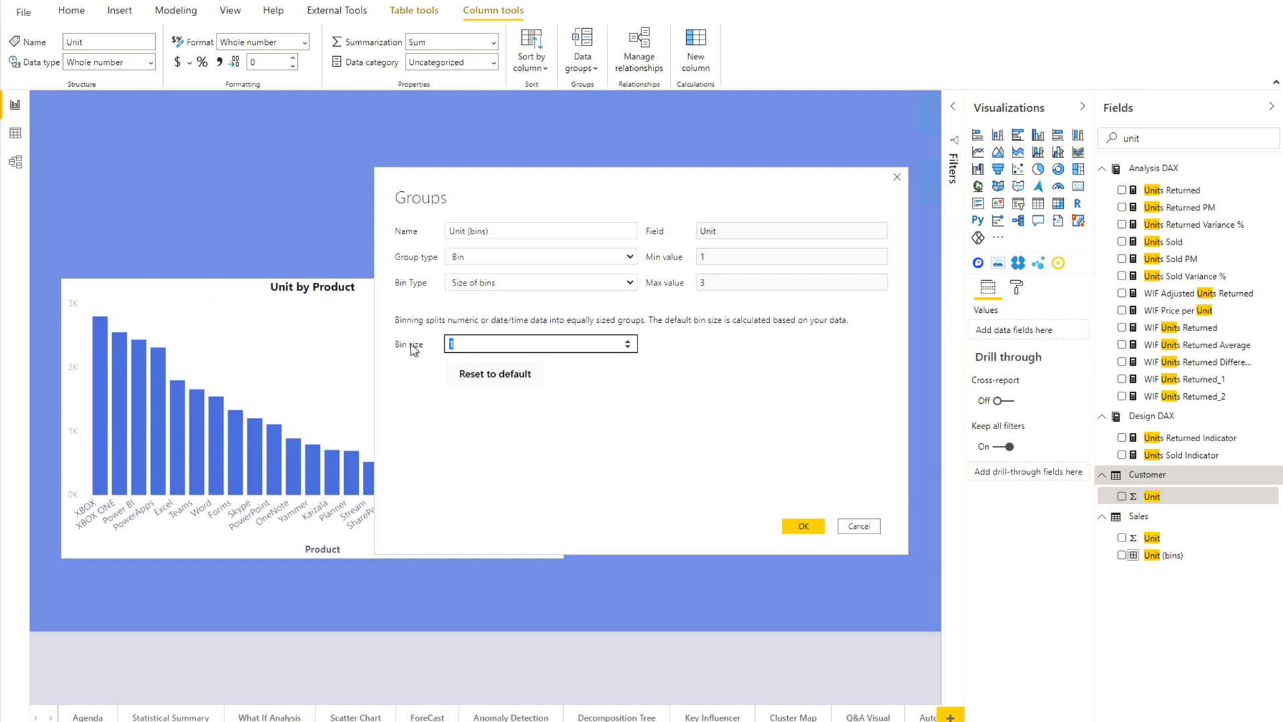
text(2)
click(805, 529)
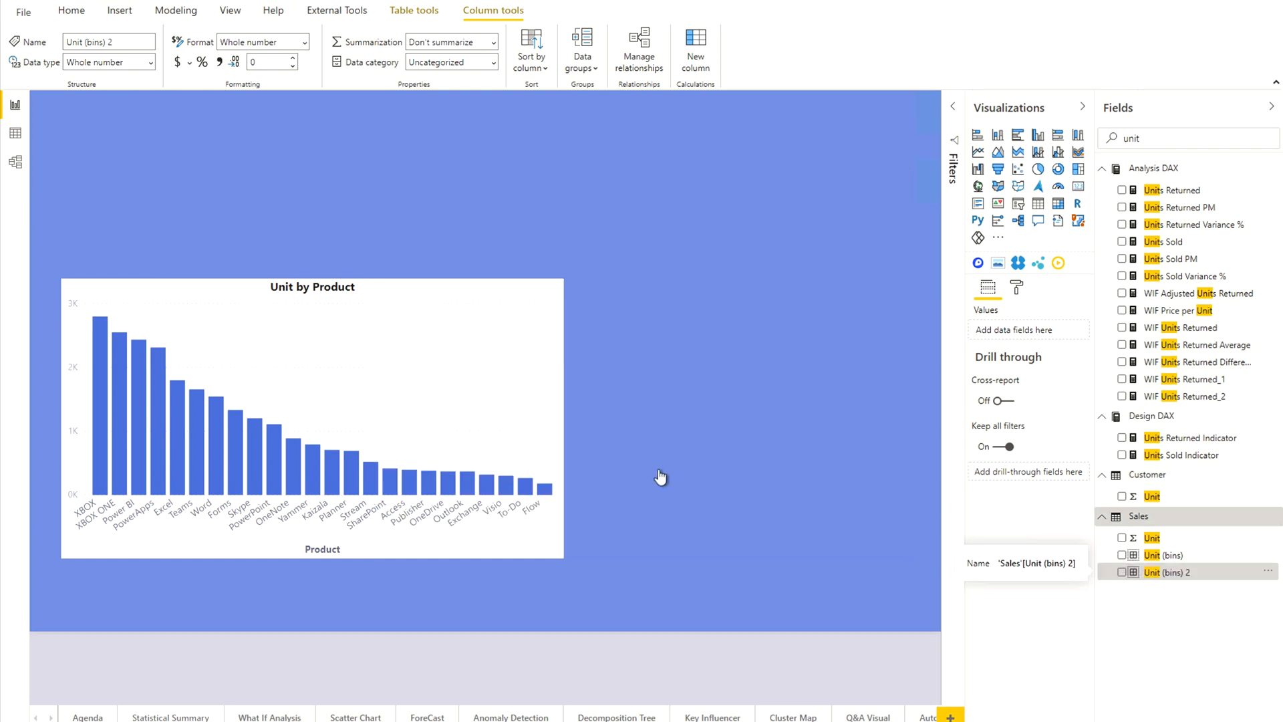
Step: Replace Product with the Unit (bins) 2 field on the axis of the Unit by Product chart
click(494, 398)
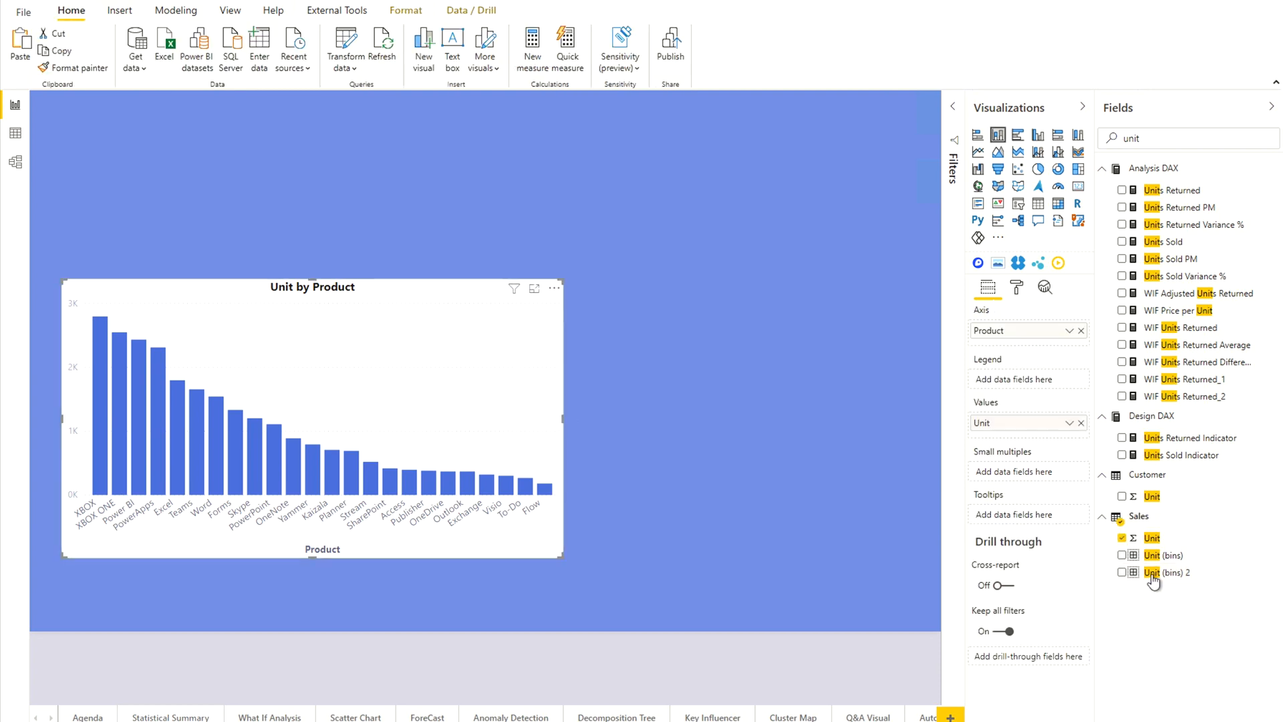
drag(1170, 580, 1035, 341)
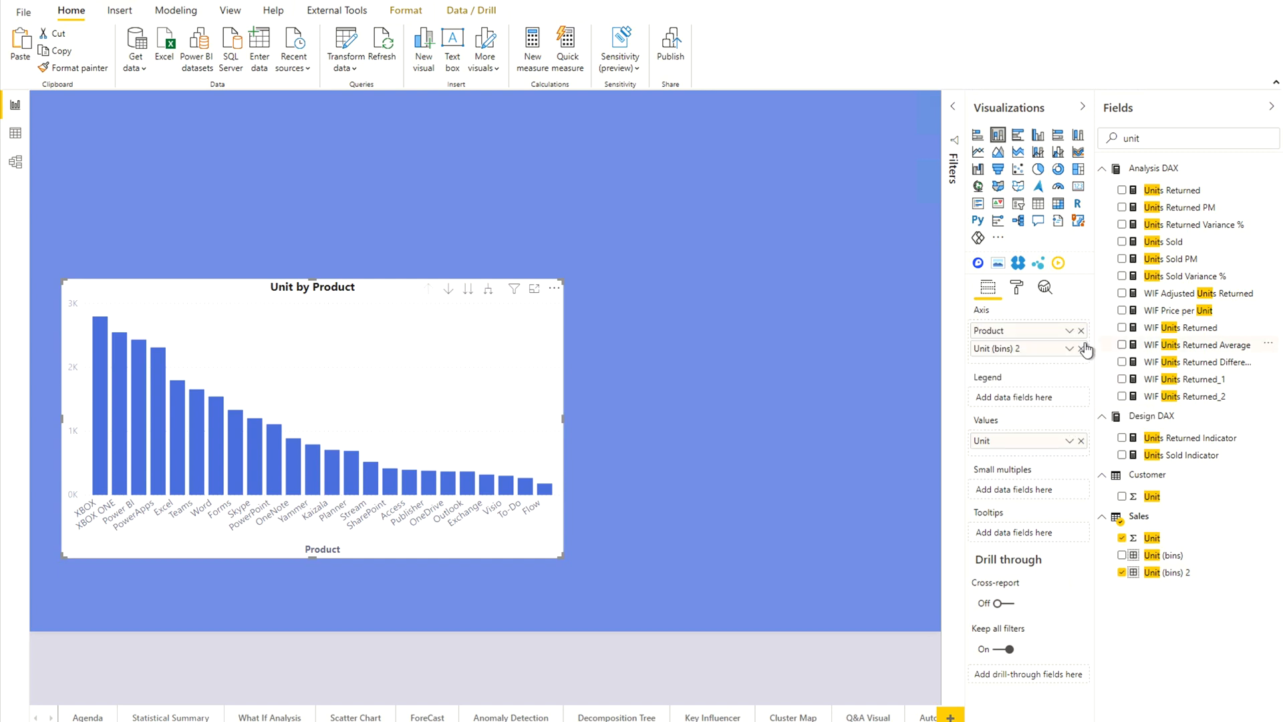
click(1081, 331)
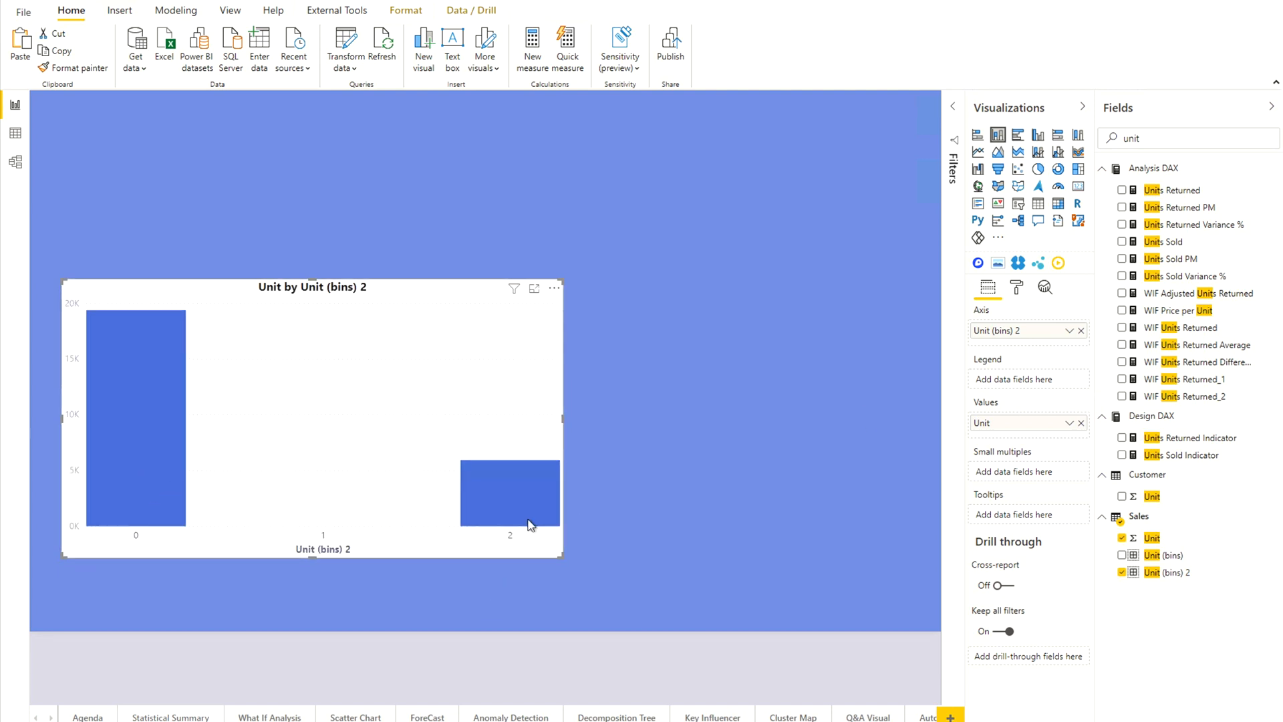
mouse_move(515, 496)
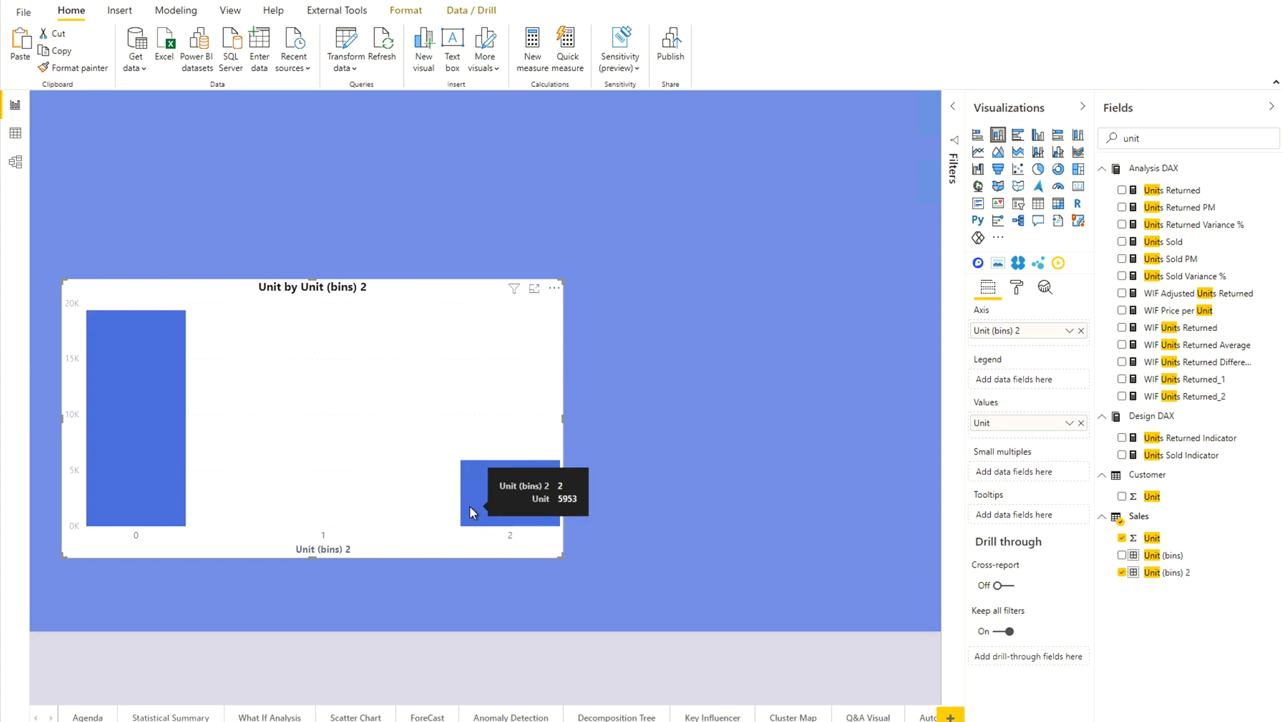
mouse_move(142, 440)
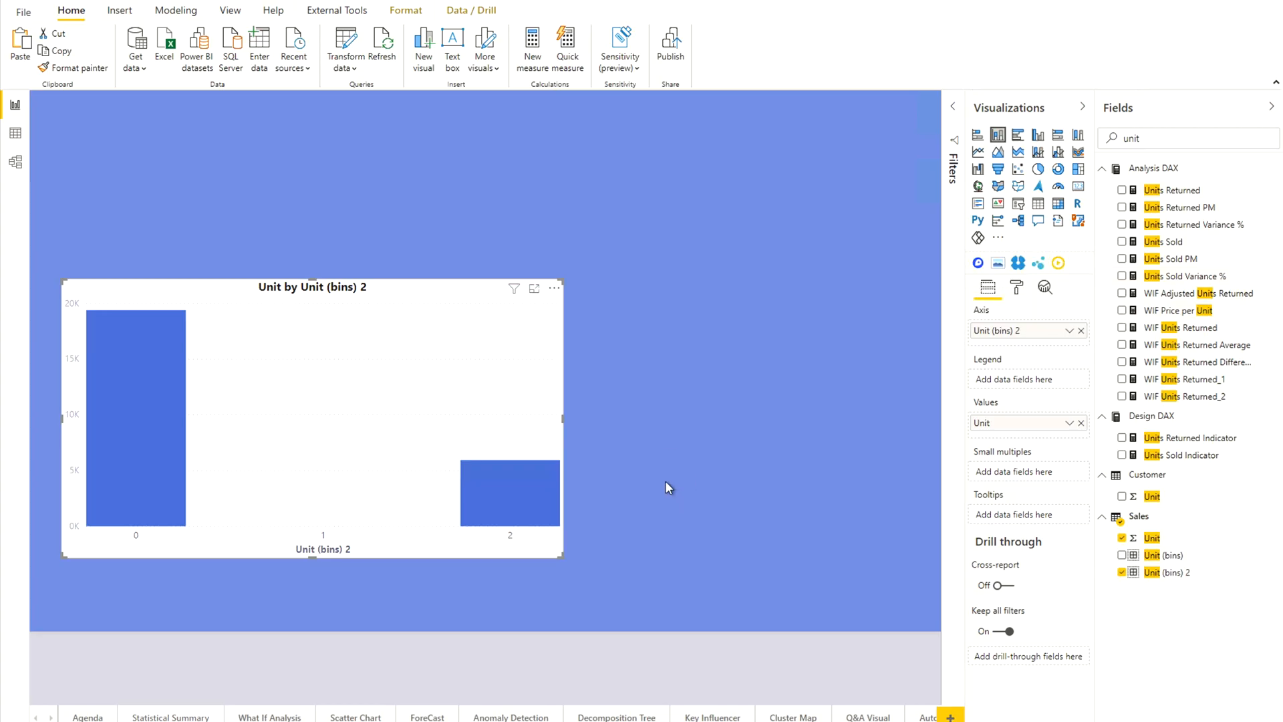
click(664, 480)
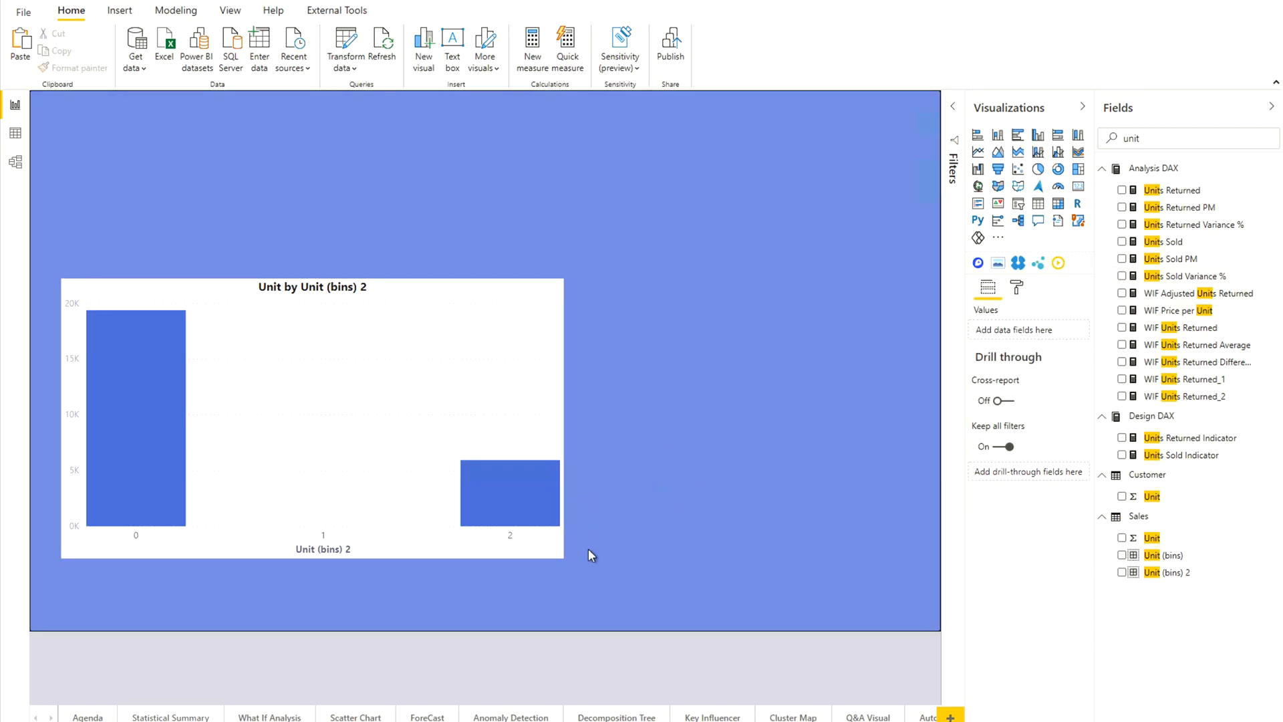
click(563, 550)
click(563, 560)
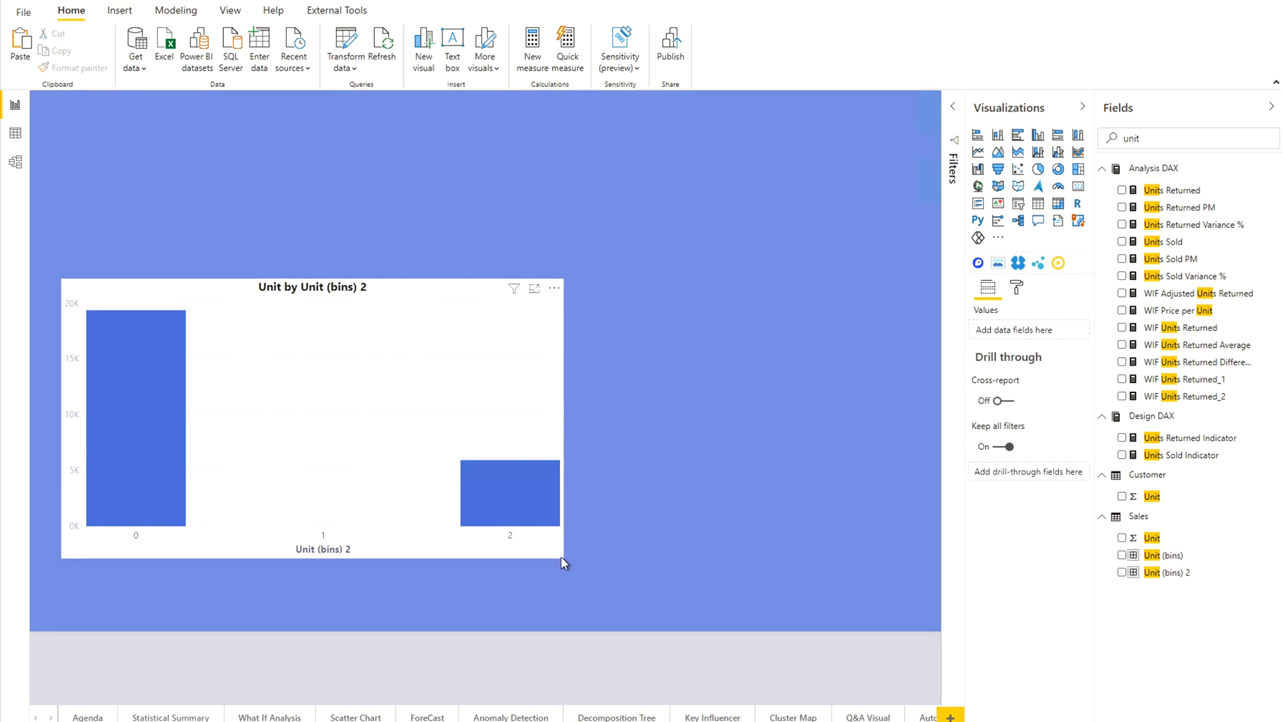
click(561, 556)
drag(488, 558, 457, 566)
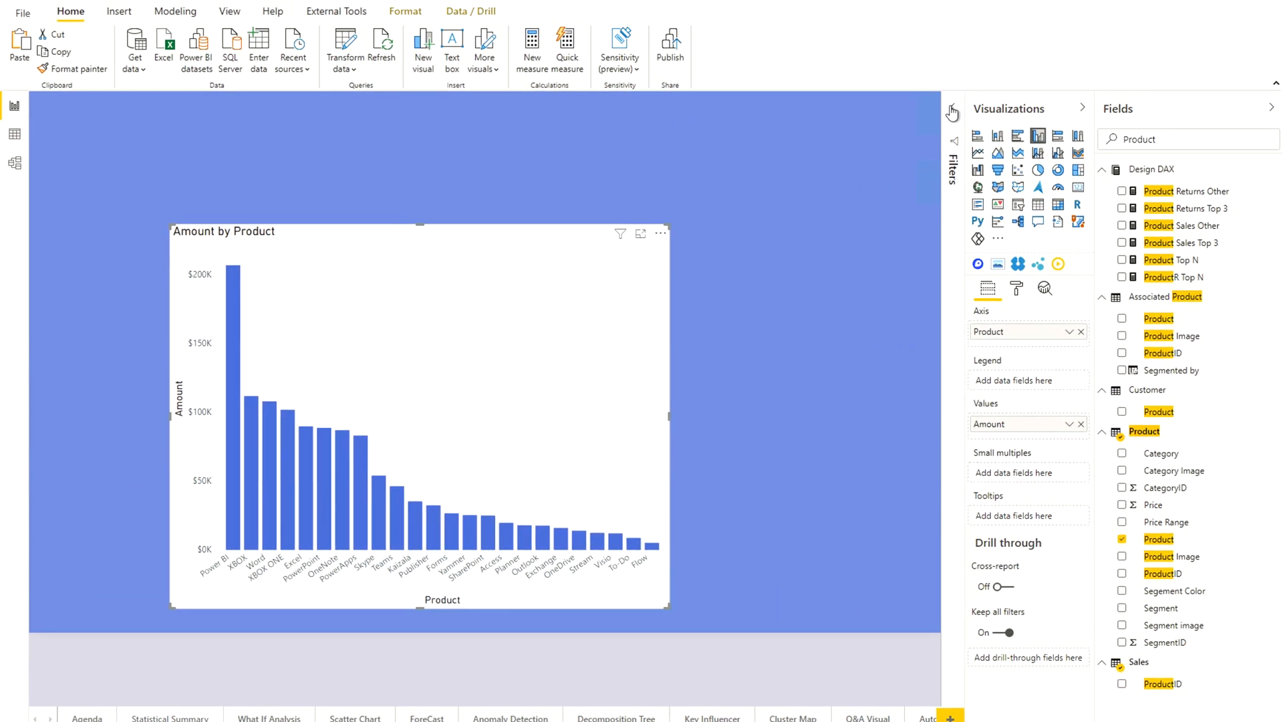
Step: Set the Product filter on the Amount by Product chart to type Top N, showing the top 5 items
click(952, 112)
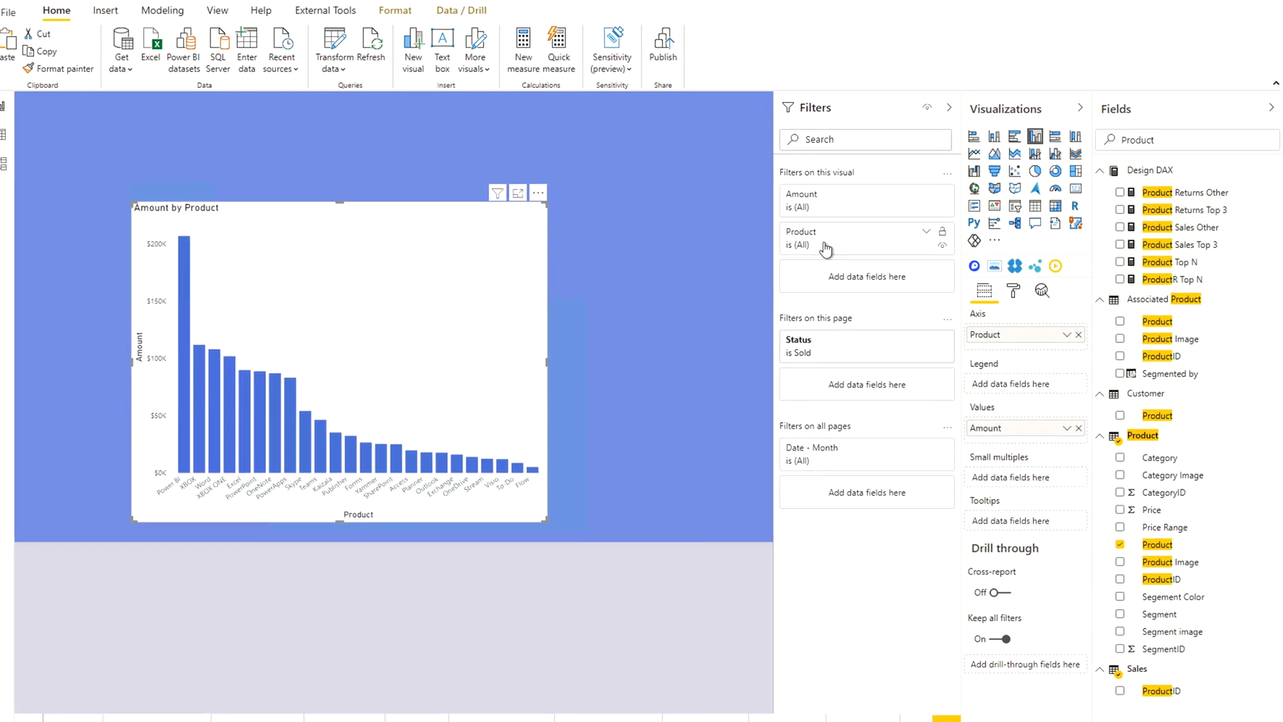
click(827, 249)
click(845, 285)
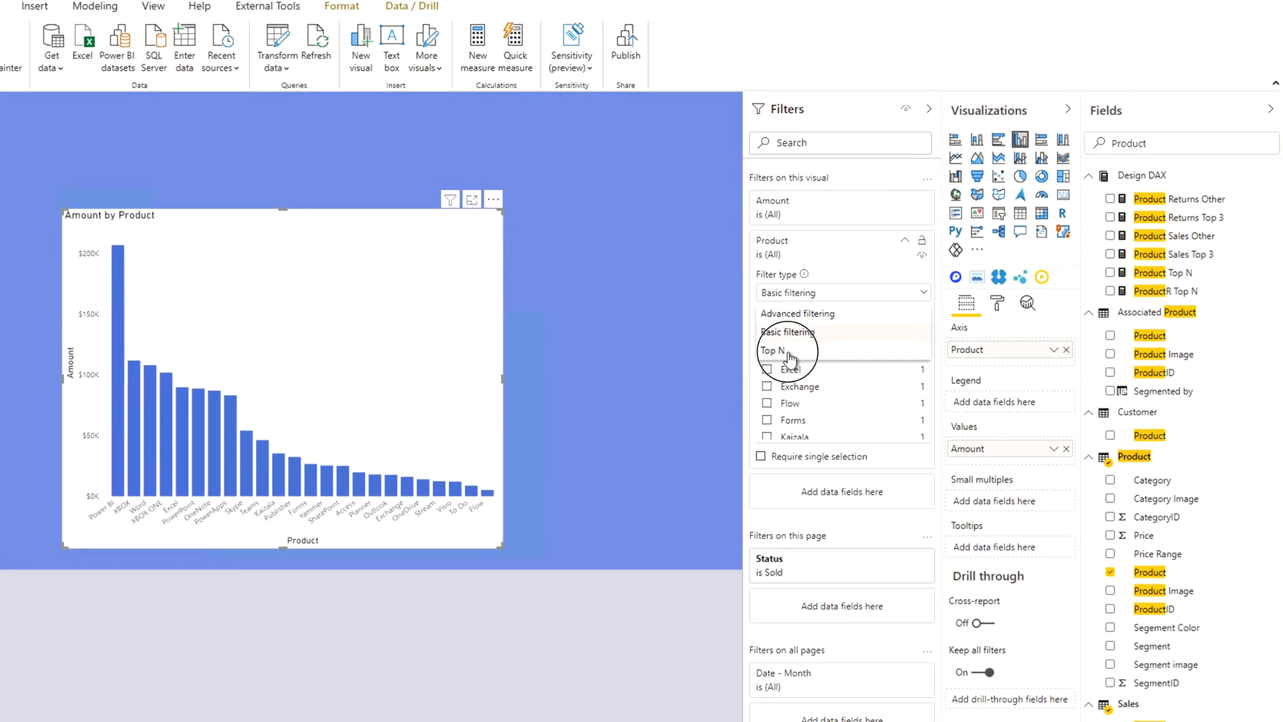
click(792, 350)
click(872, 338)
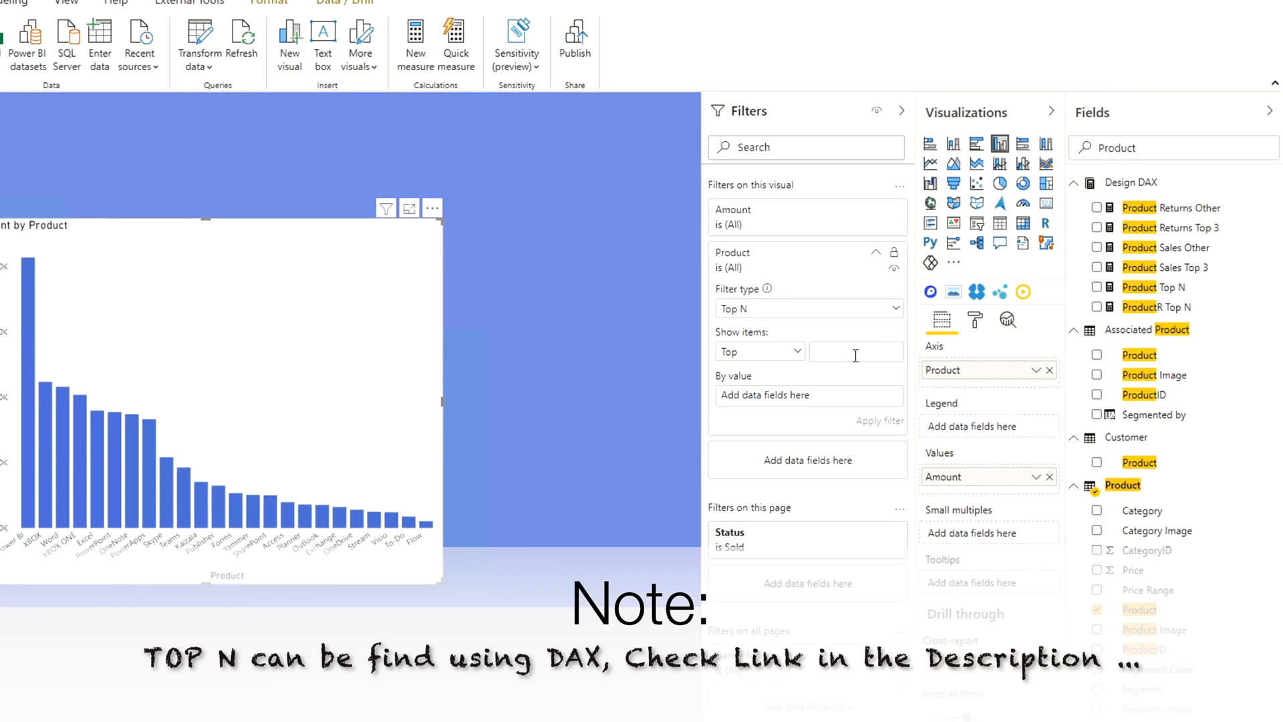
text(5)
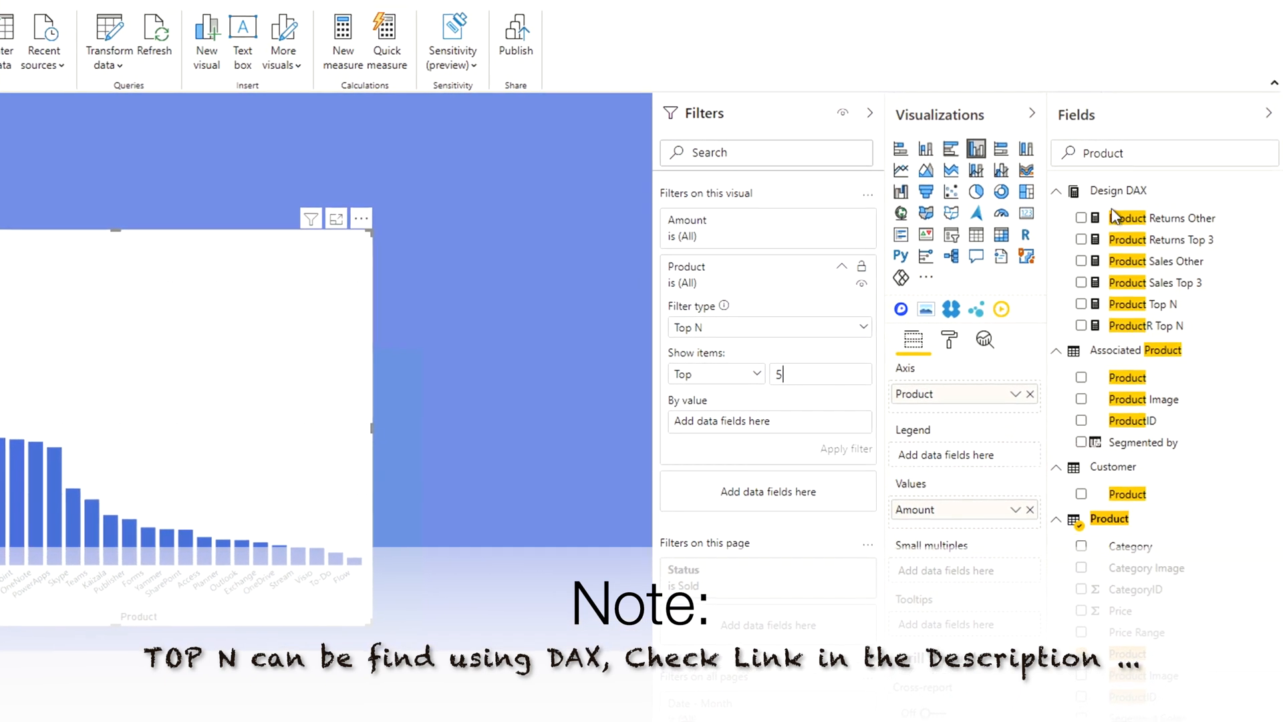
drag(1137, 159, 1033, 150)
text(amount)
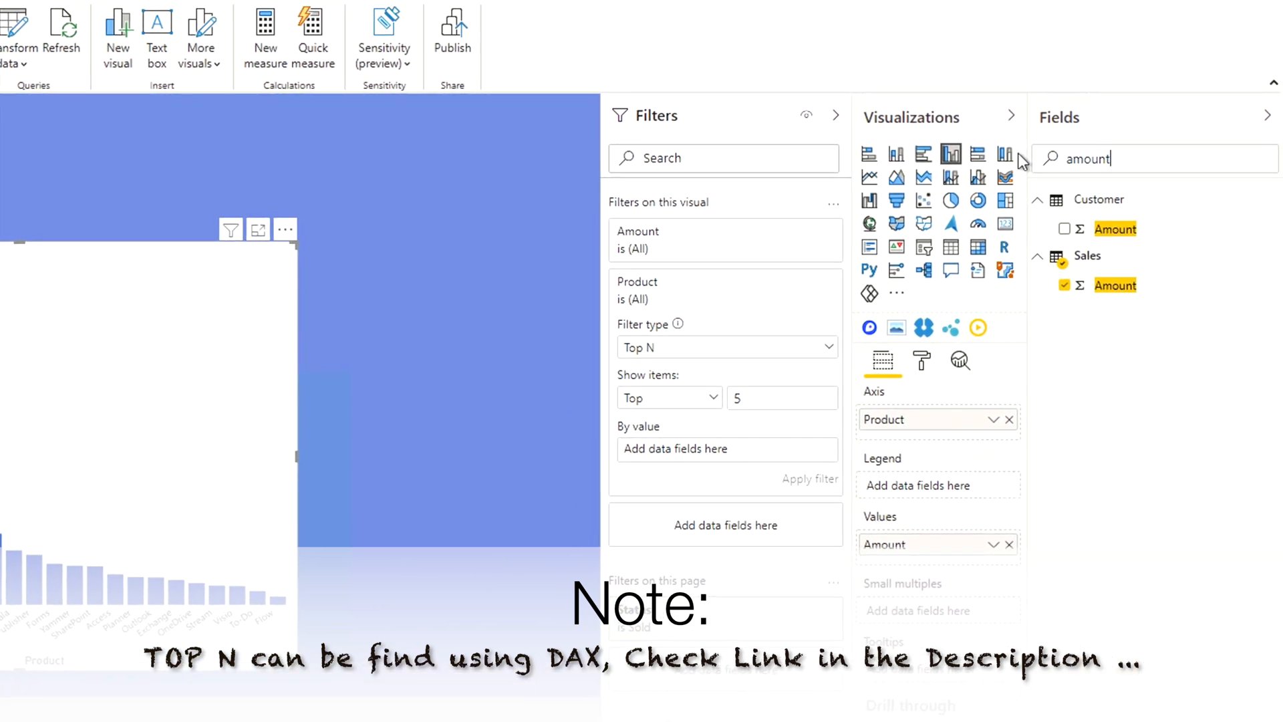
key(BackSpace)
key(BackSpace)
key(BackSpace)
key(BackSpace)
key(BackSpace)
key(BackSpace)
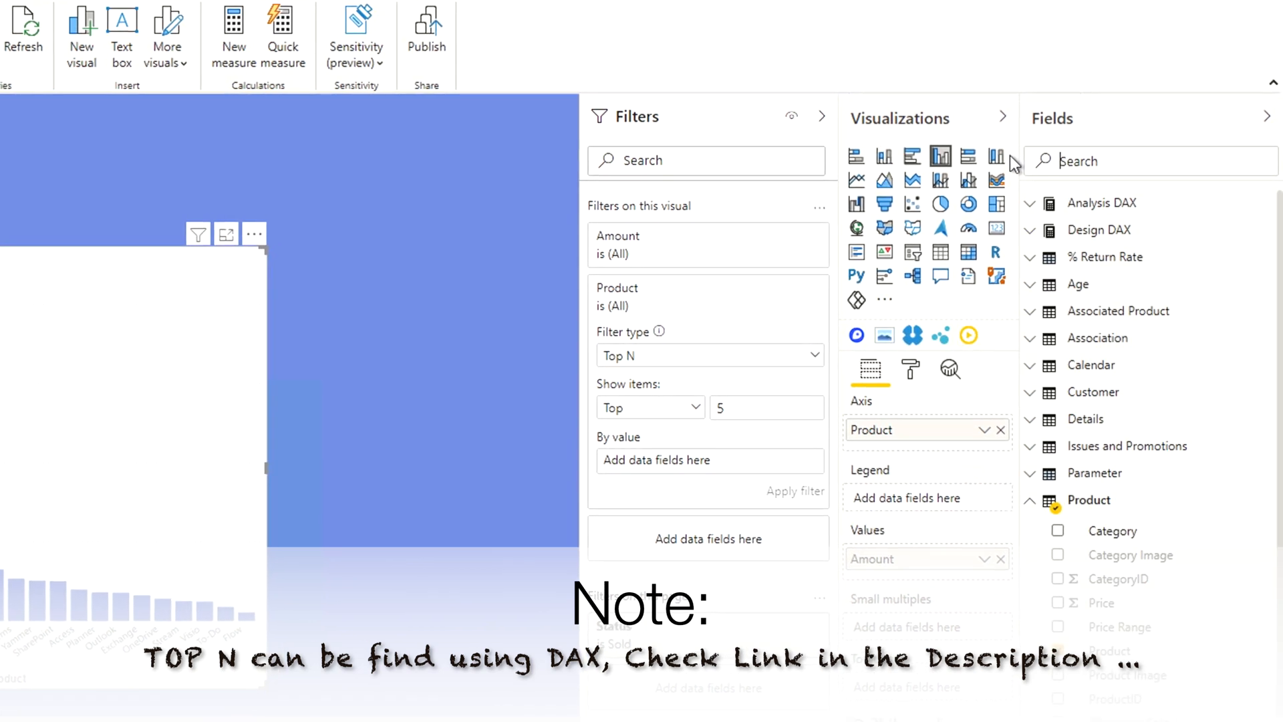
Step: Search the fields for "profit" and use the Profit Difference measure as the by value of the Product filter
text(profit)
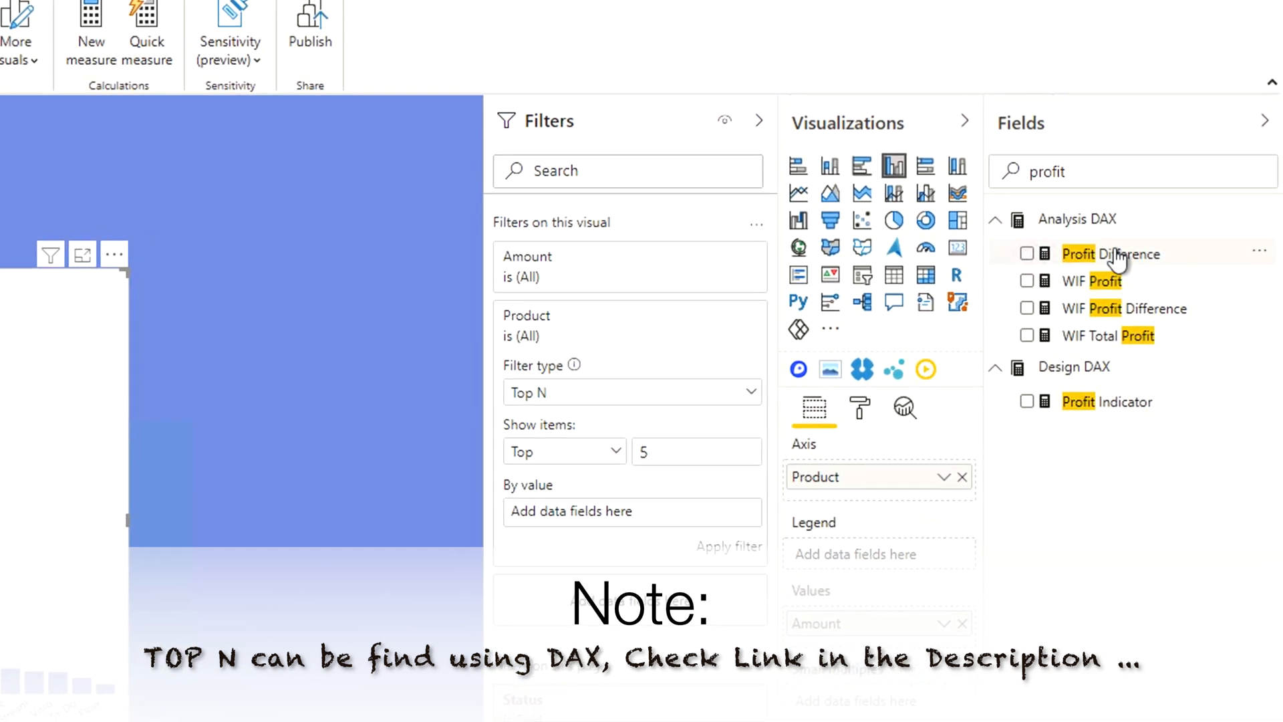
drag(1114, 251, 651, 528)
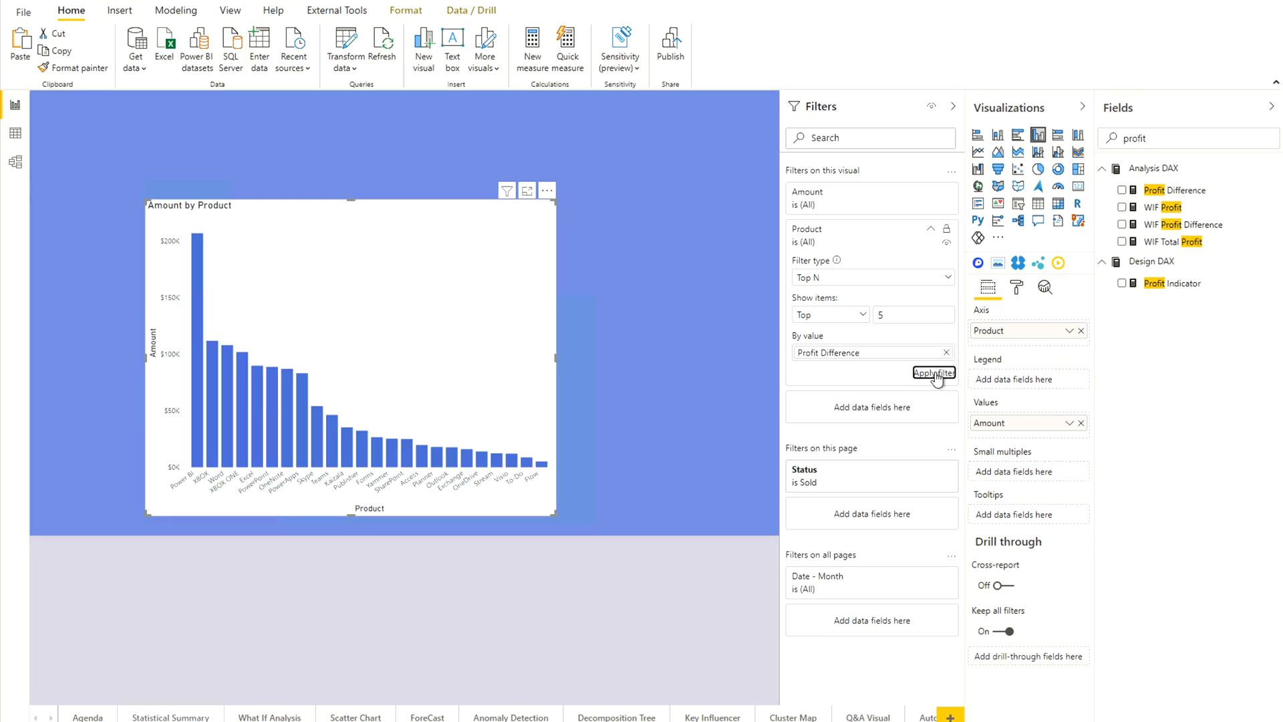
Step: Apply the top 5 by Profit Difference filter on Product to the Amount by Product chart
click(936, 374)
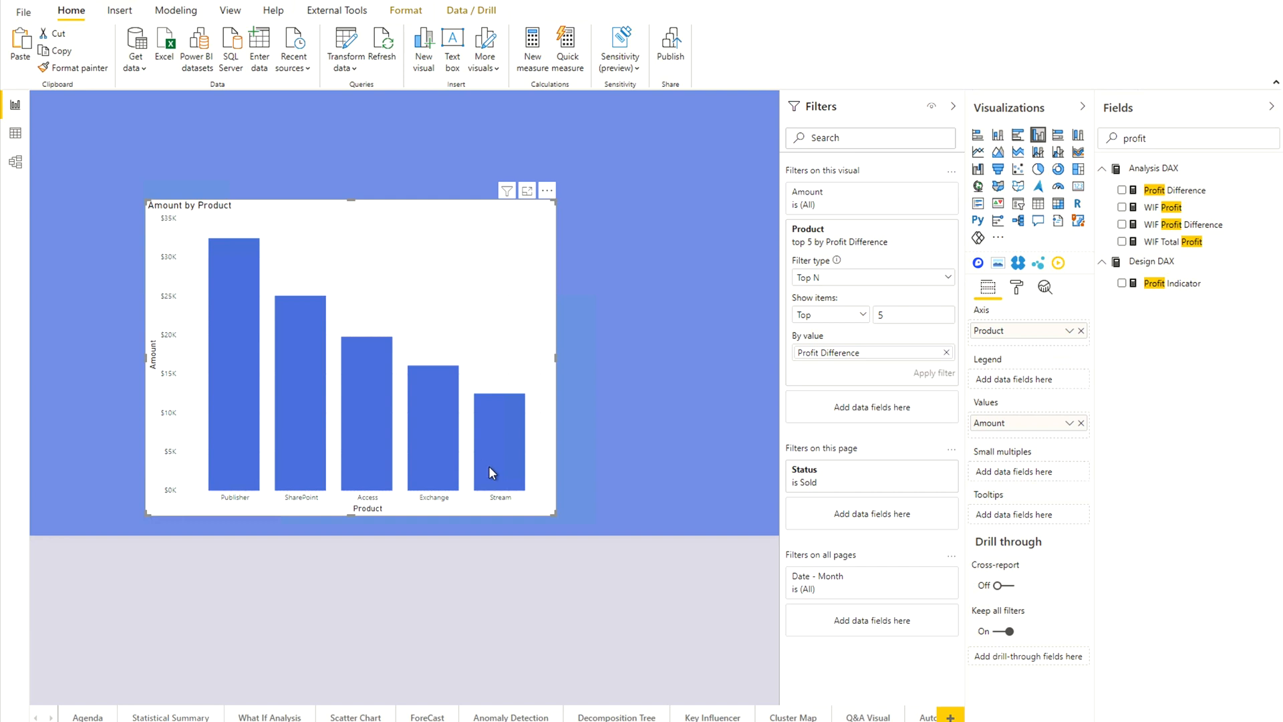
mouse_move(490, 473)
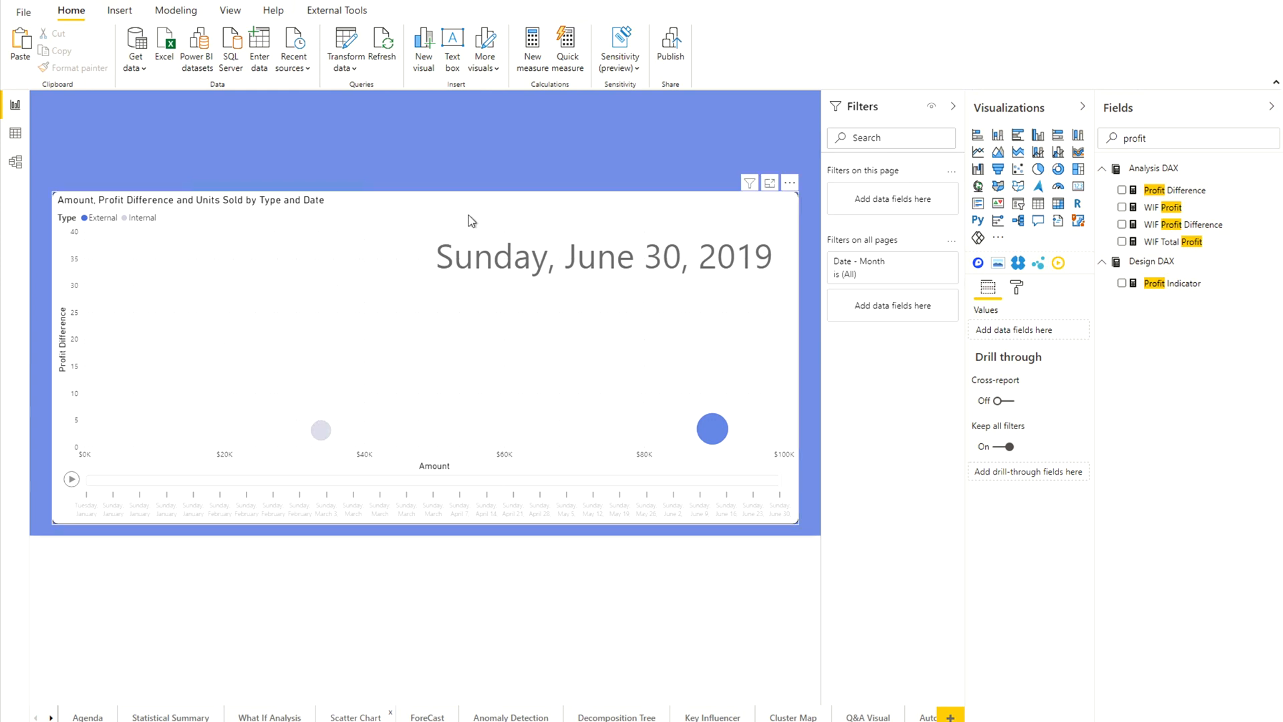
Step: Select the scatter chart of Amount, Profit Difference and Units Sold and play its animation over Date
click(795, 262)
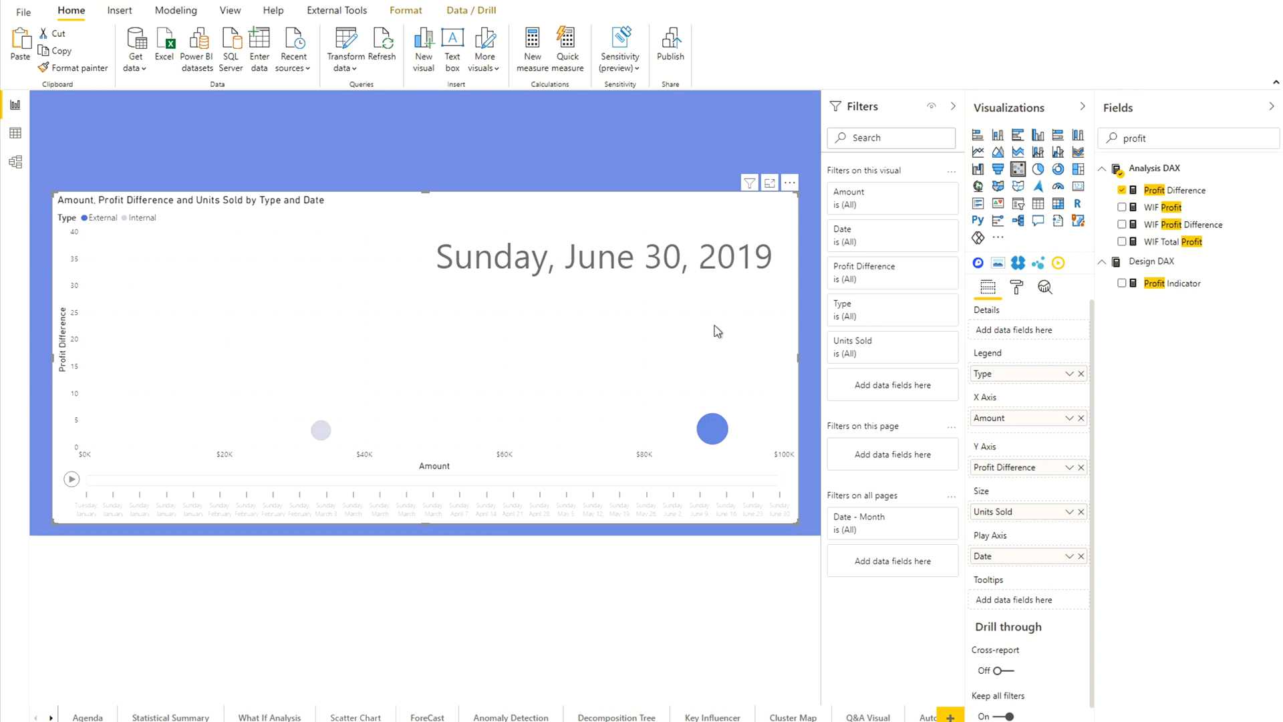
click(71, 480)
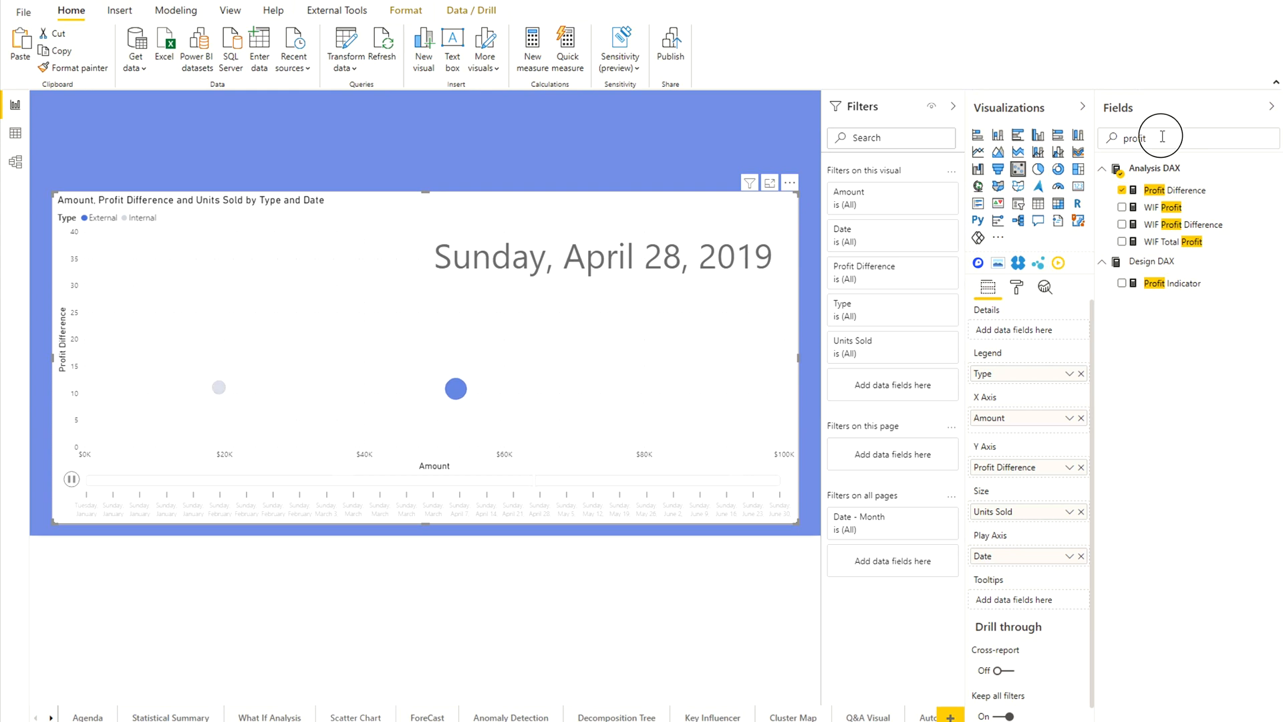
Step: Search the fields for "product" and replace Type with the Product table's Product field as the scatter chart's legend
key(BackSpace)
key(BackSpace)
key(BackSpace)
text(duct)
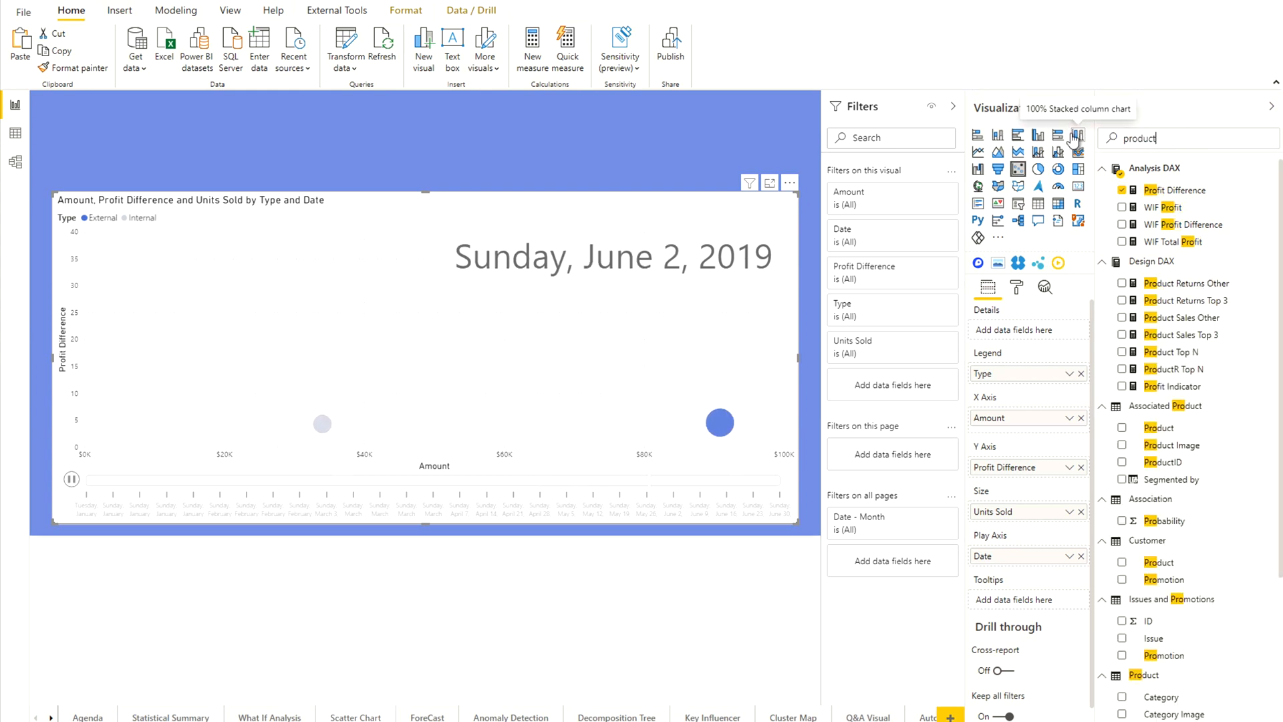
drag(1156, 539, 1017, 373)
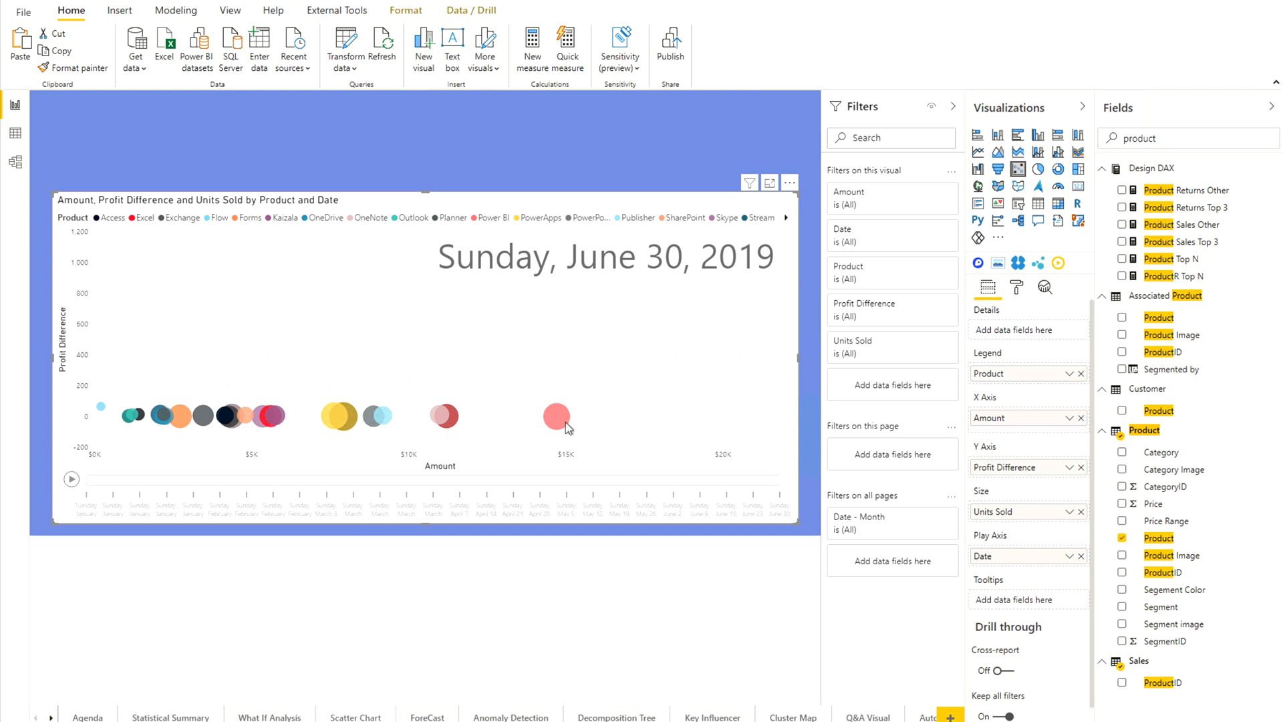
Step: View the Power BI bubble's details in the scatter chart and play the animation by product
mouse_move(565, 422)
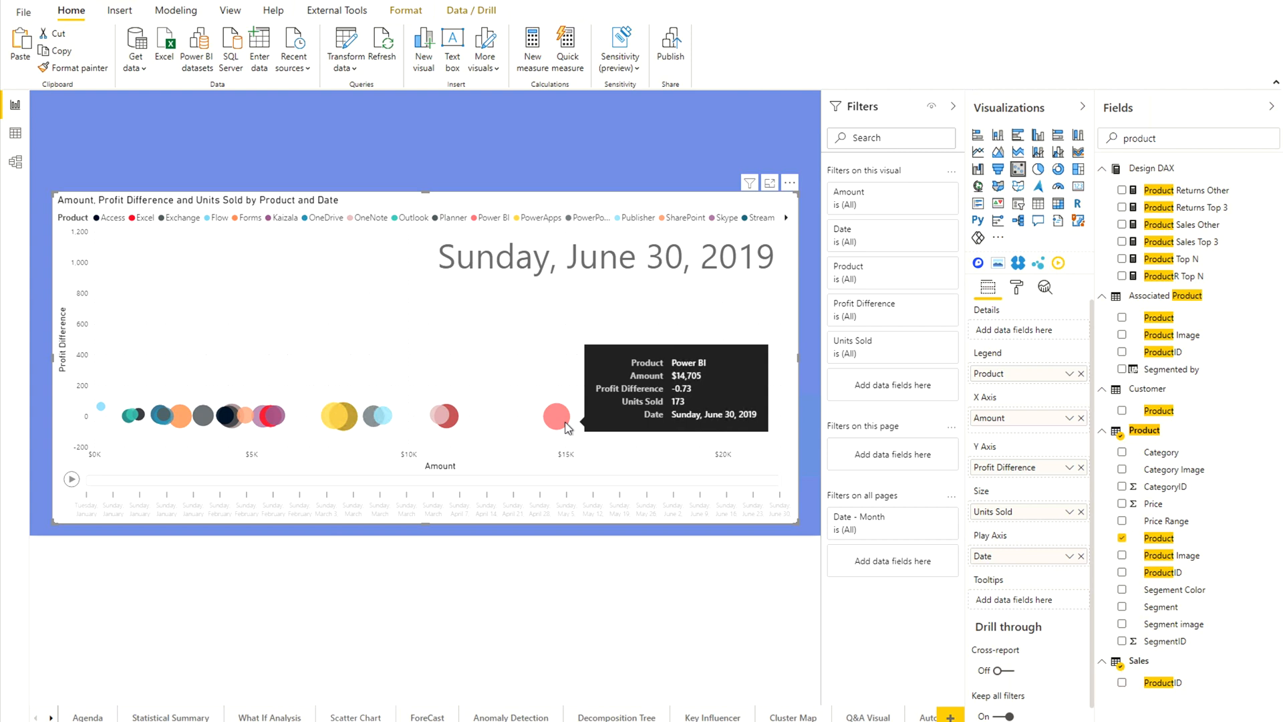
click(71, 487)
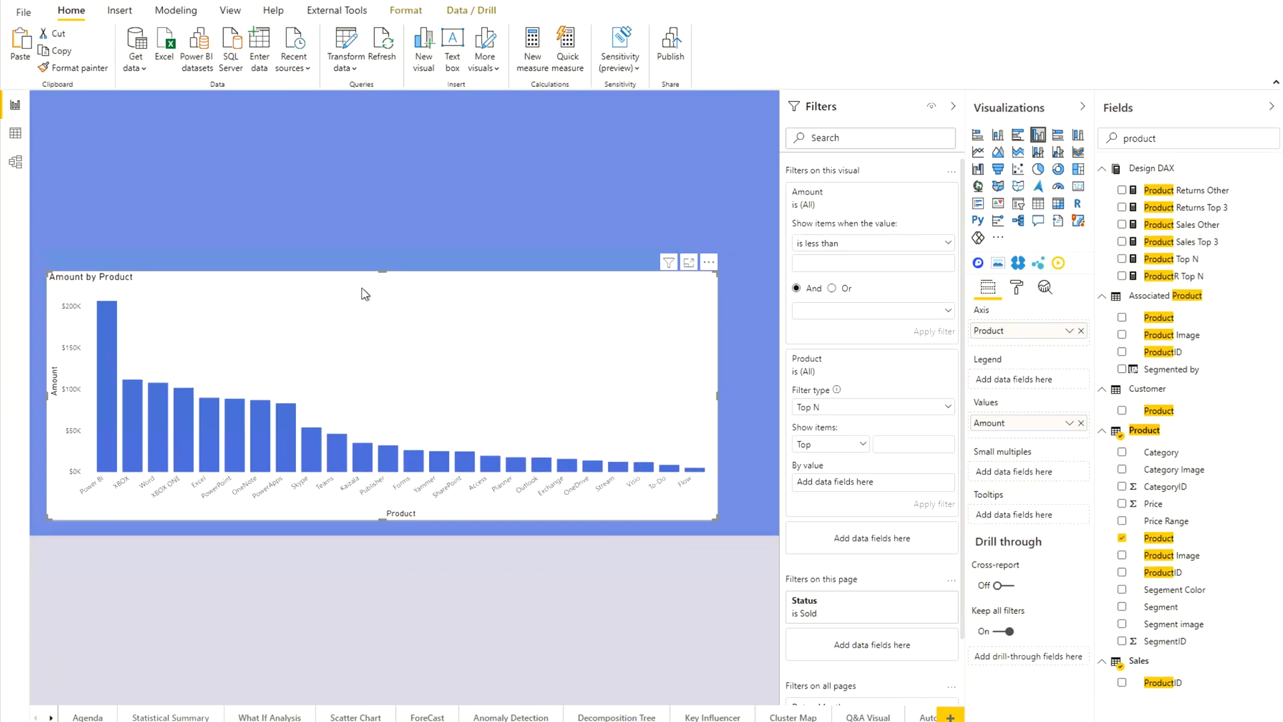
Step: Make the Amount by Product column chart taller by extending its upper edge, and deselect it
click(385, 192)
drag(385, 192, 387, 187)
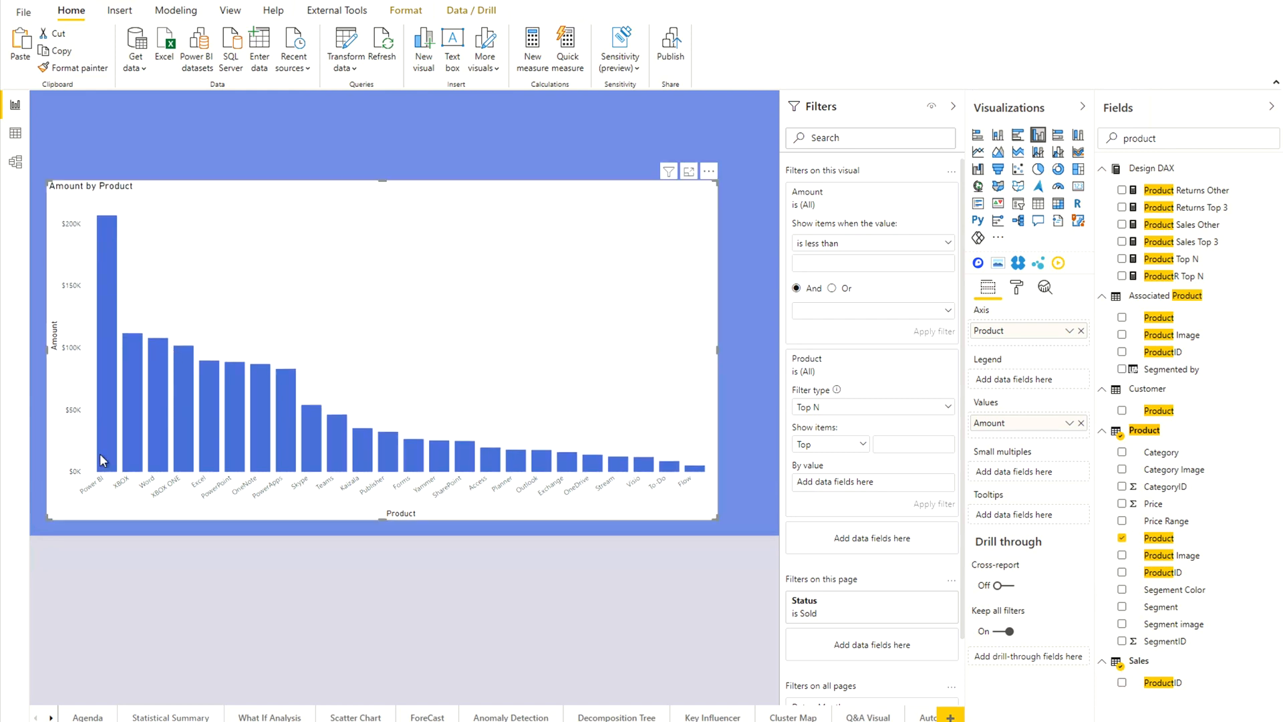
click(127, 536)
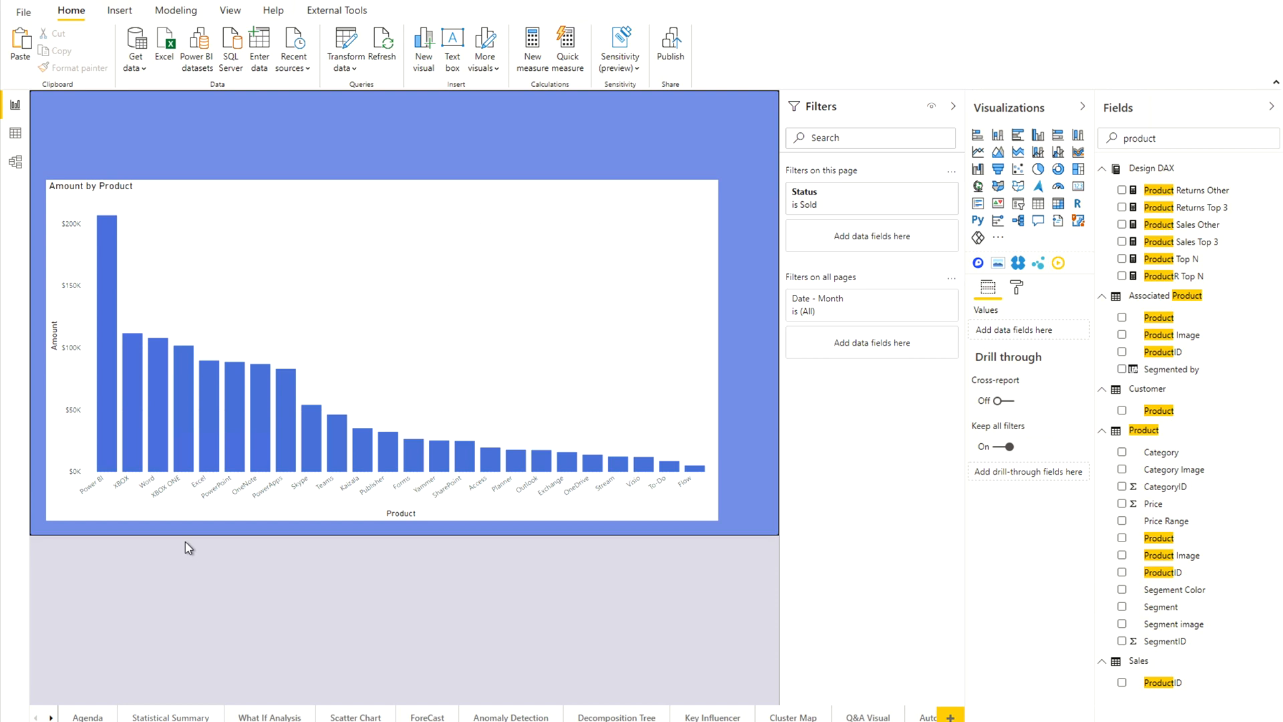
Step: Group the Power BI, XBOX and Word columns in the Amount by Product chart and clear the column selection
mouse_move(117, 428)
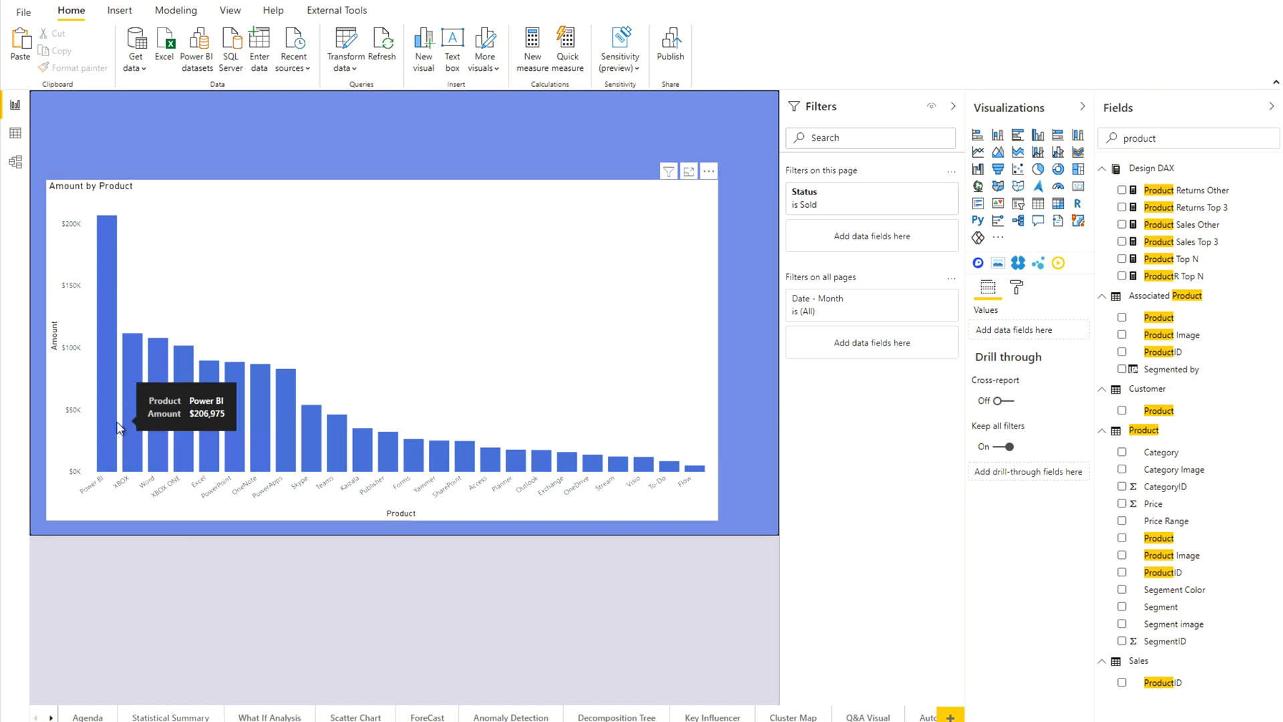
click(112, 425)
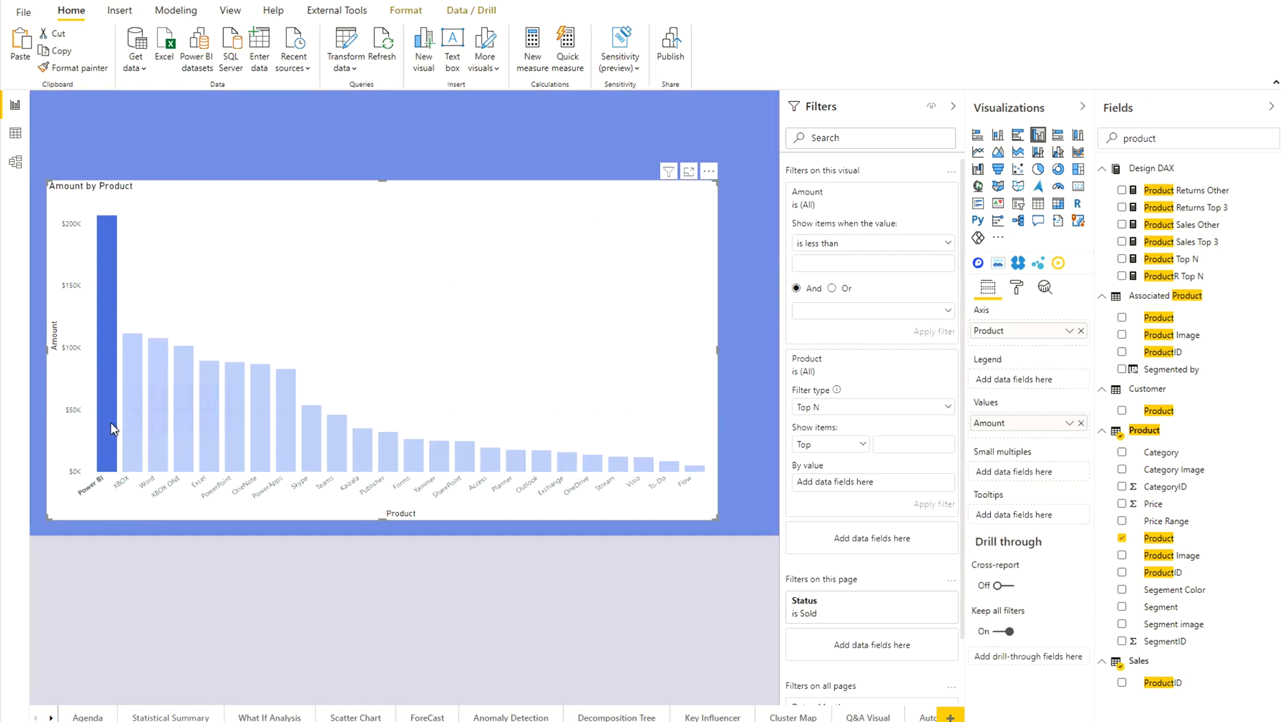
ctrl+click(136, 435)
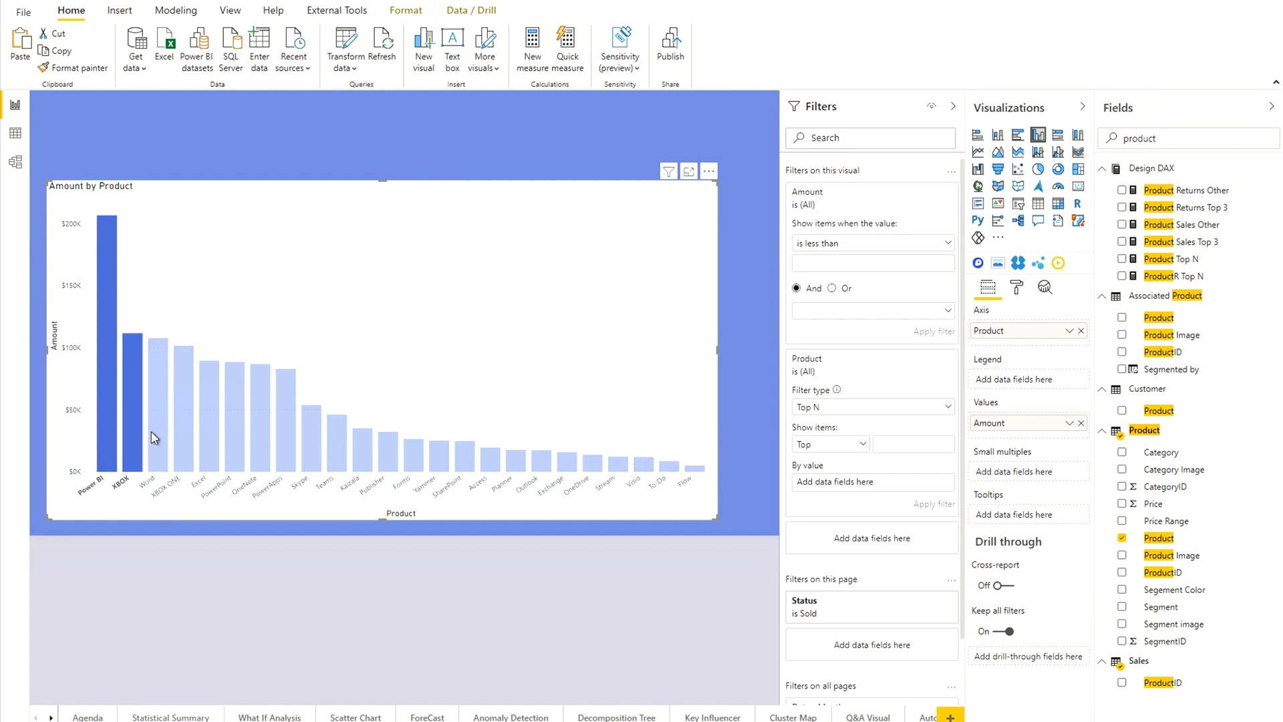
ctrl+click(153, 436)
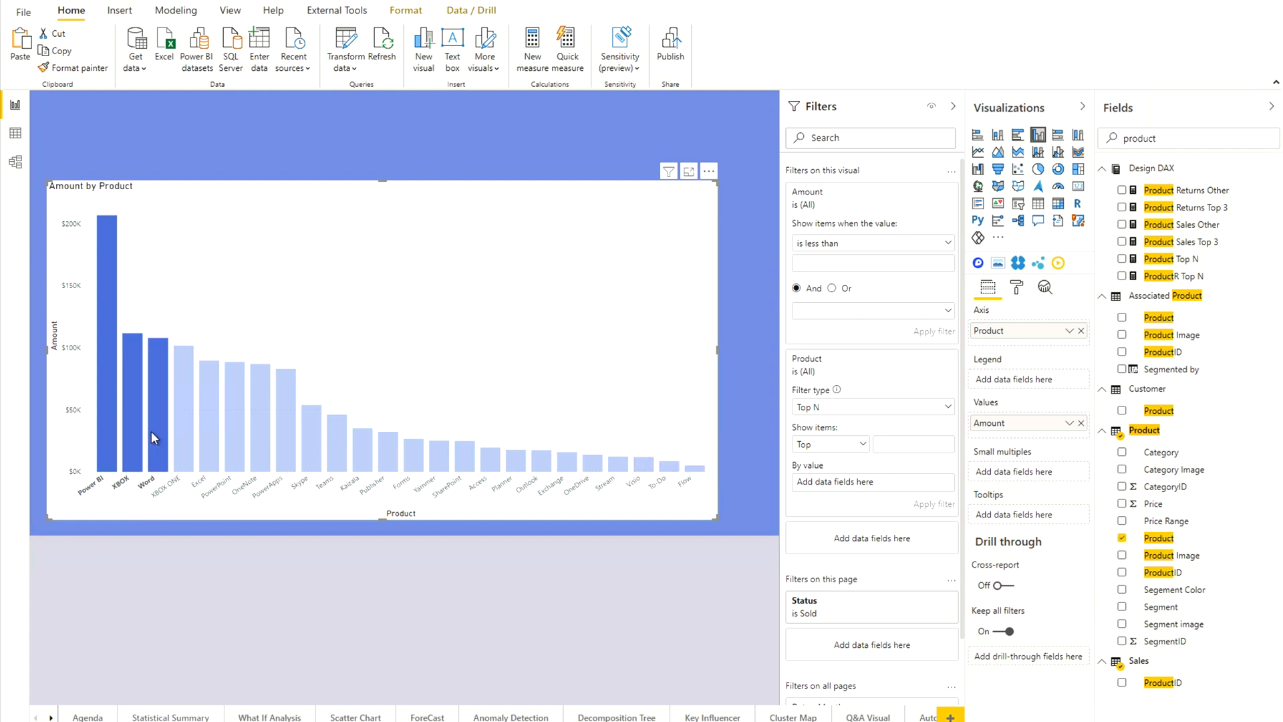
right_click(151, 430)
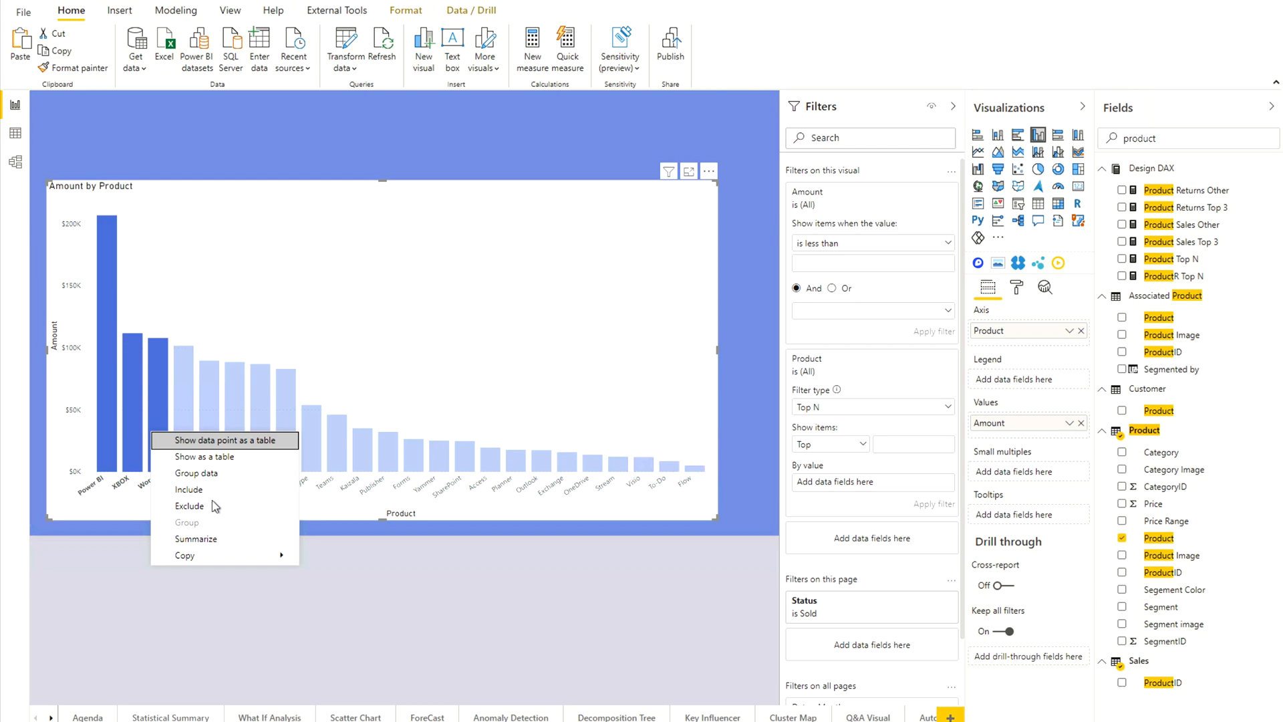
click(196, 473)
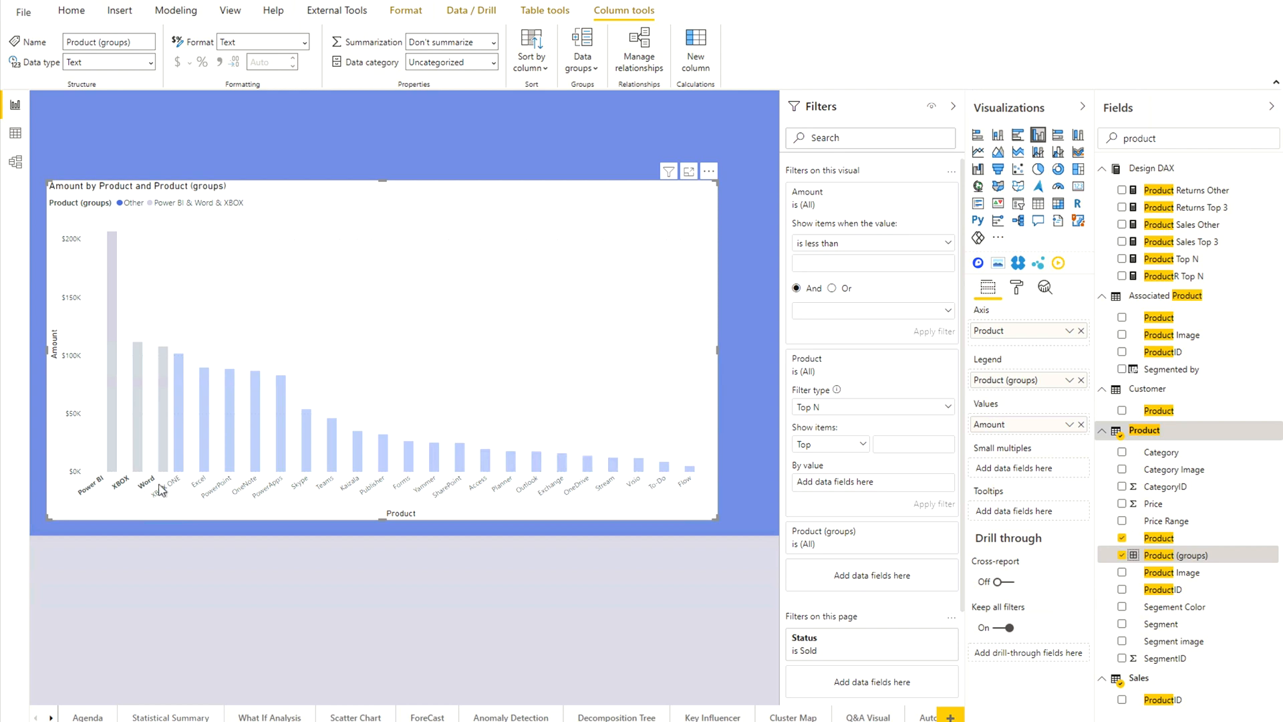
click(446, 290)
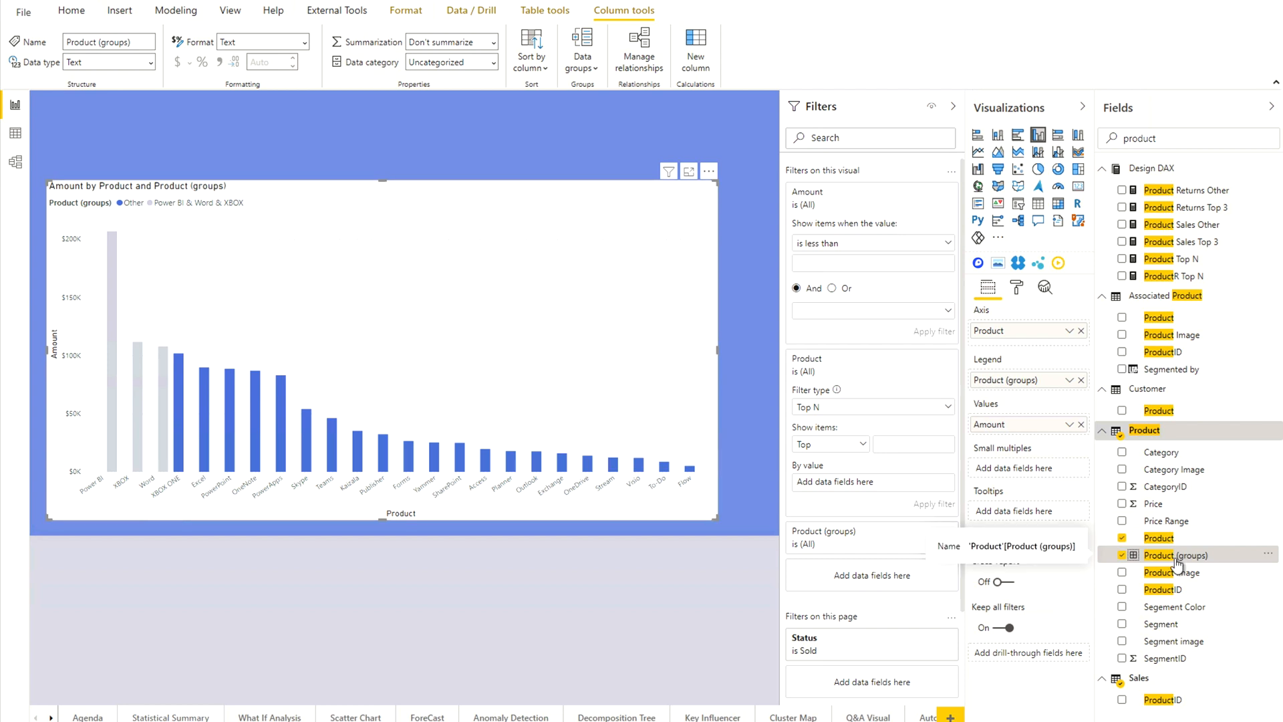
Step: Open the Product (groups) field for editing and expand the Power BI & Word & XBOX group to view its members
click(1270, 556)
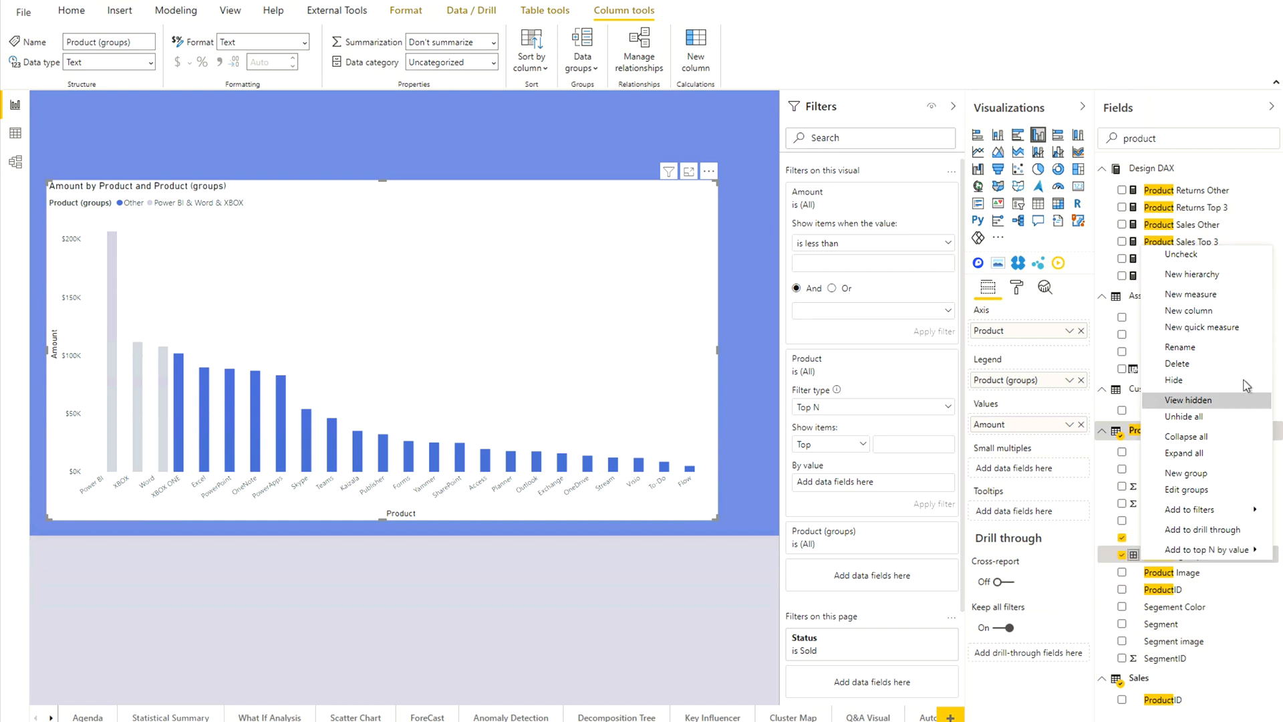
click(1211, 491)
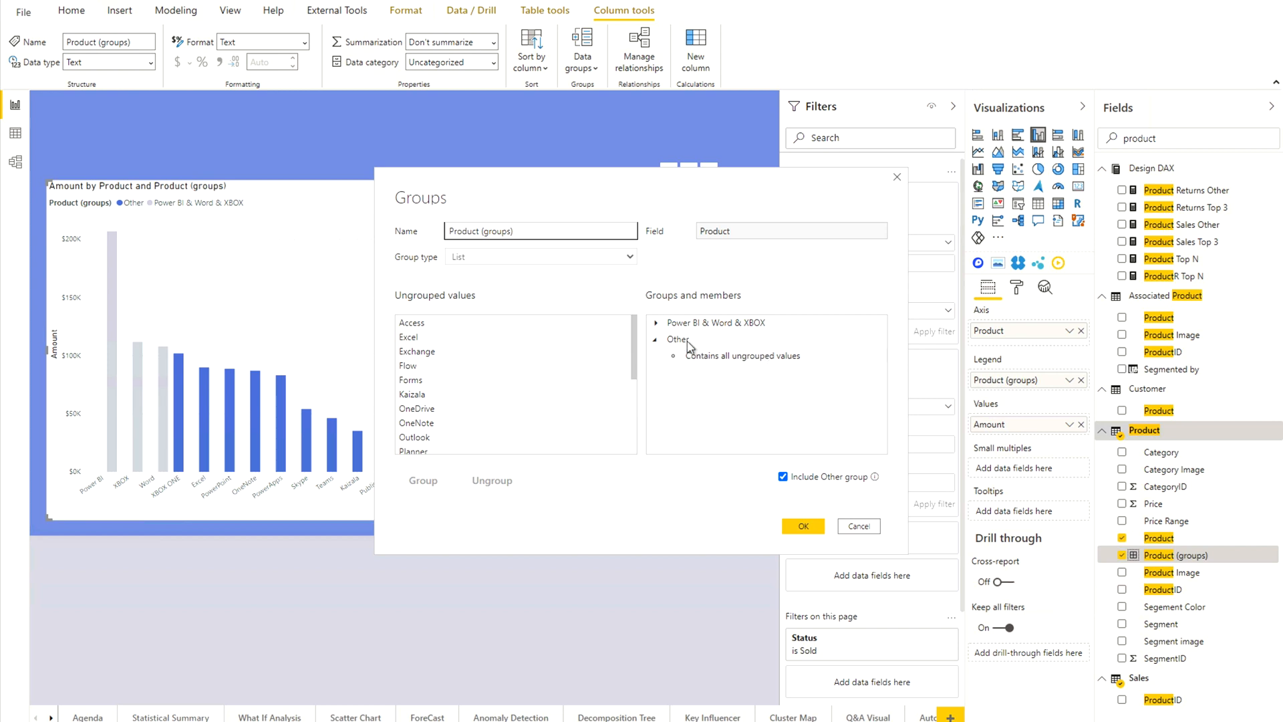
click(658, 324)
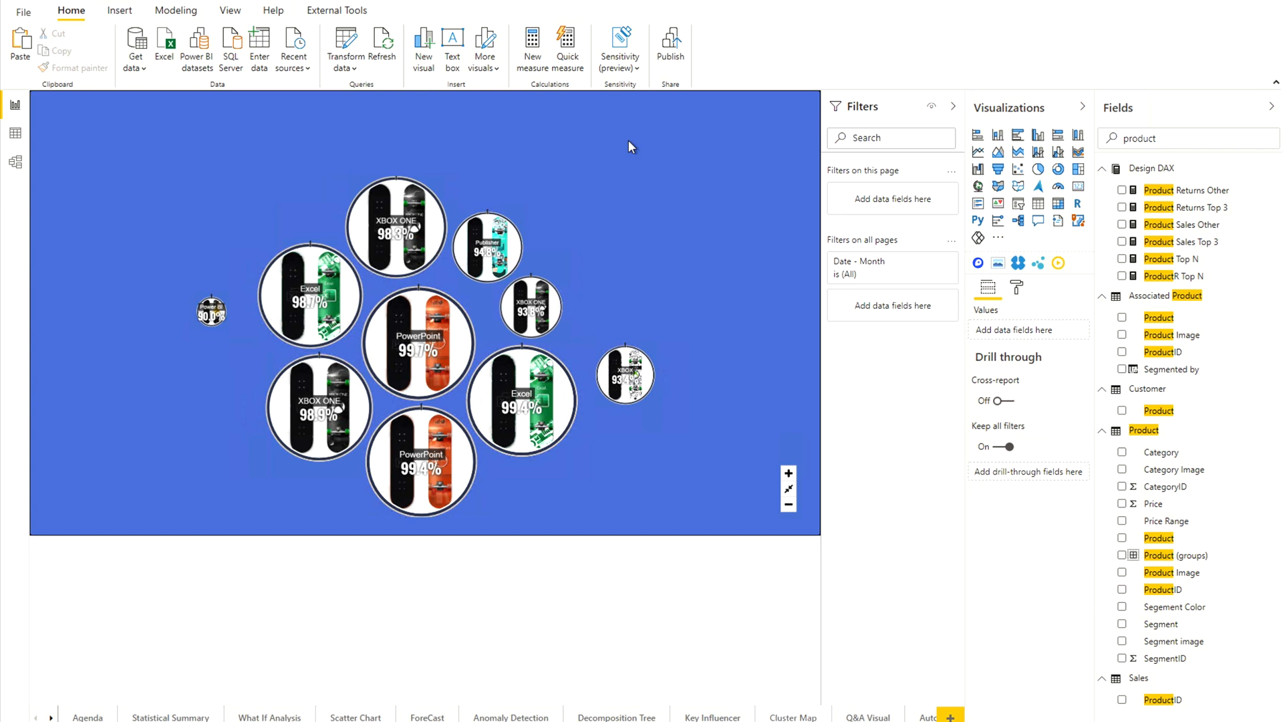
Step: Select the cluster map visual and look at the options for getting or importing more visuals
click(615, 220)
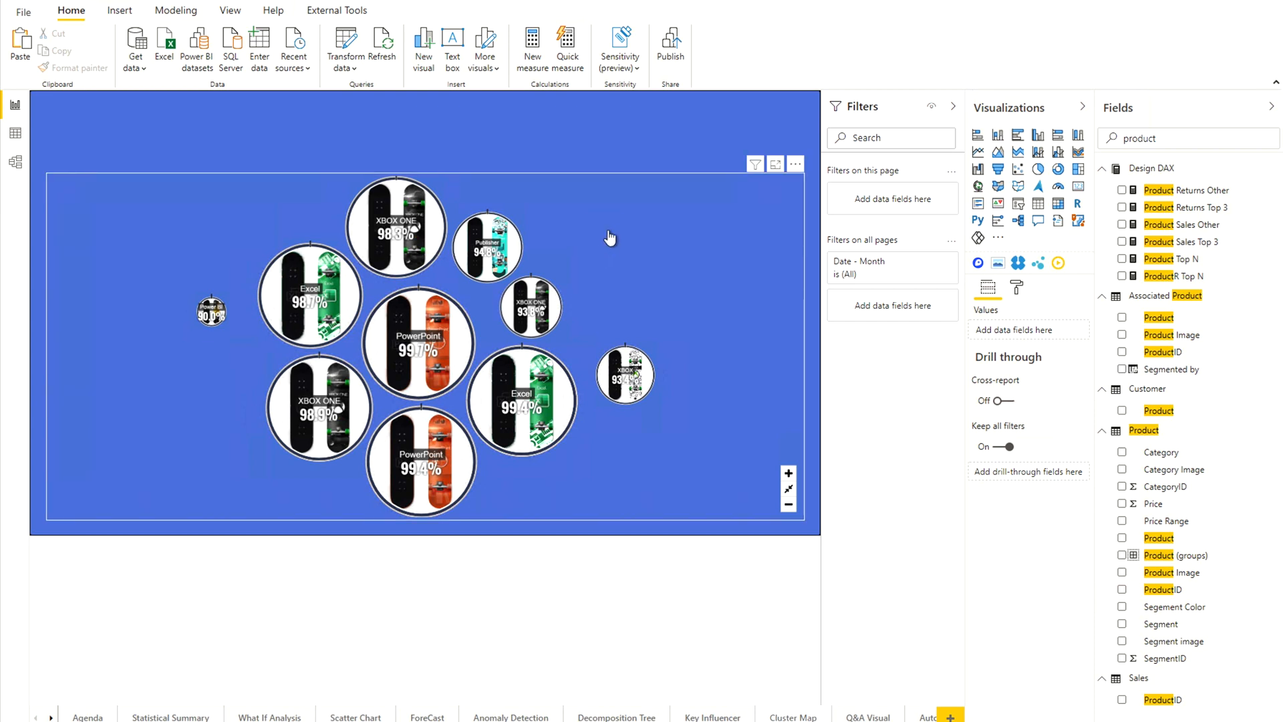
click(999, 239)
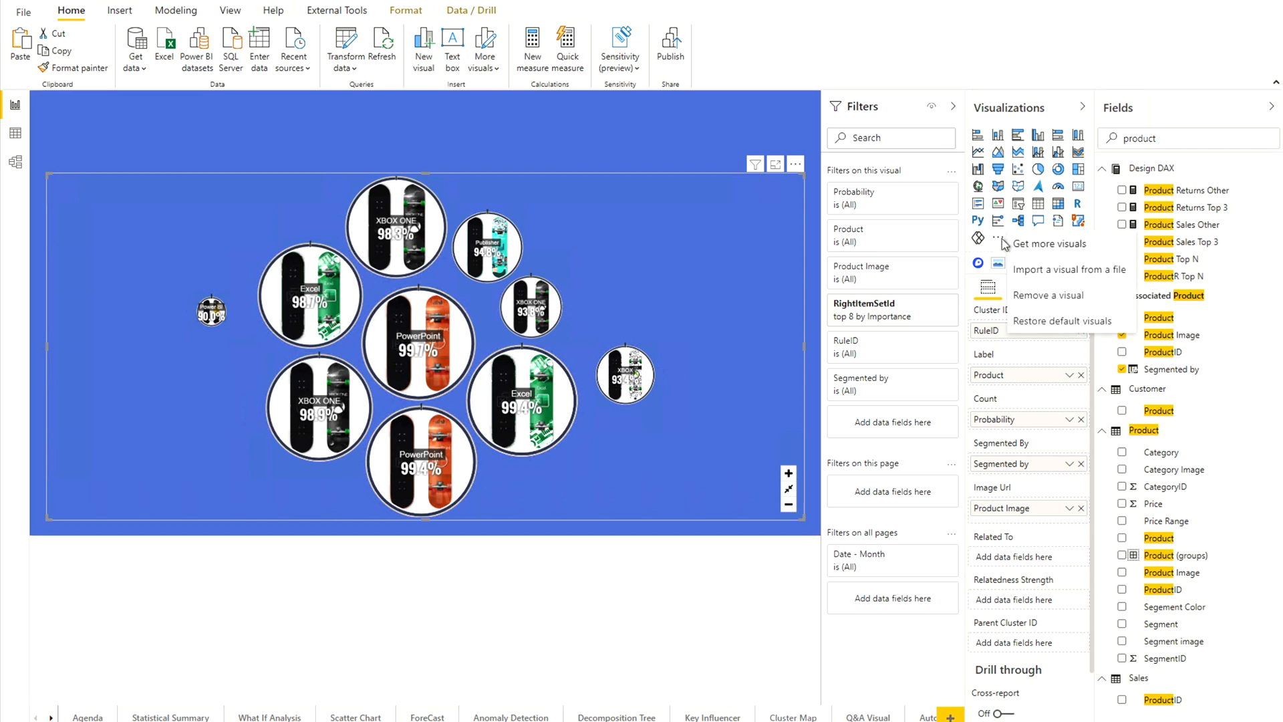
click(1062, 257)
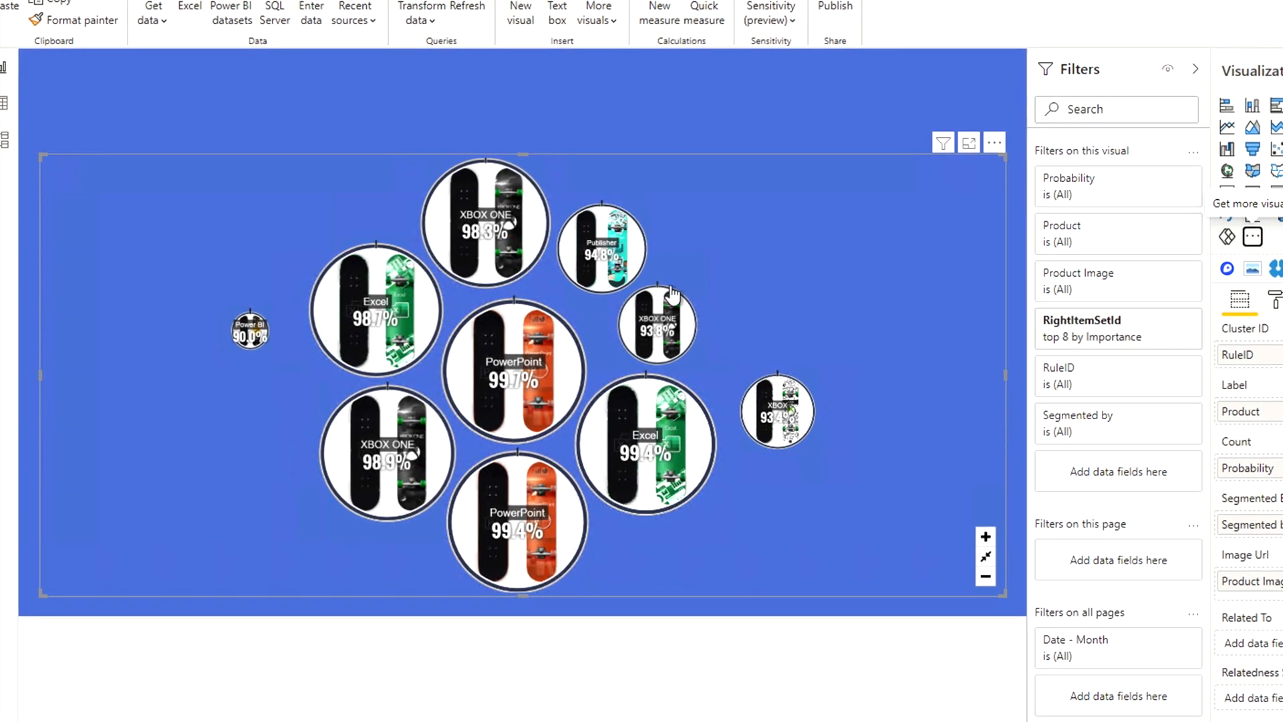
click(731, 98)
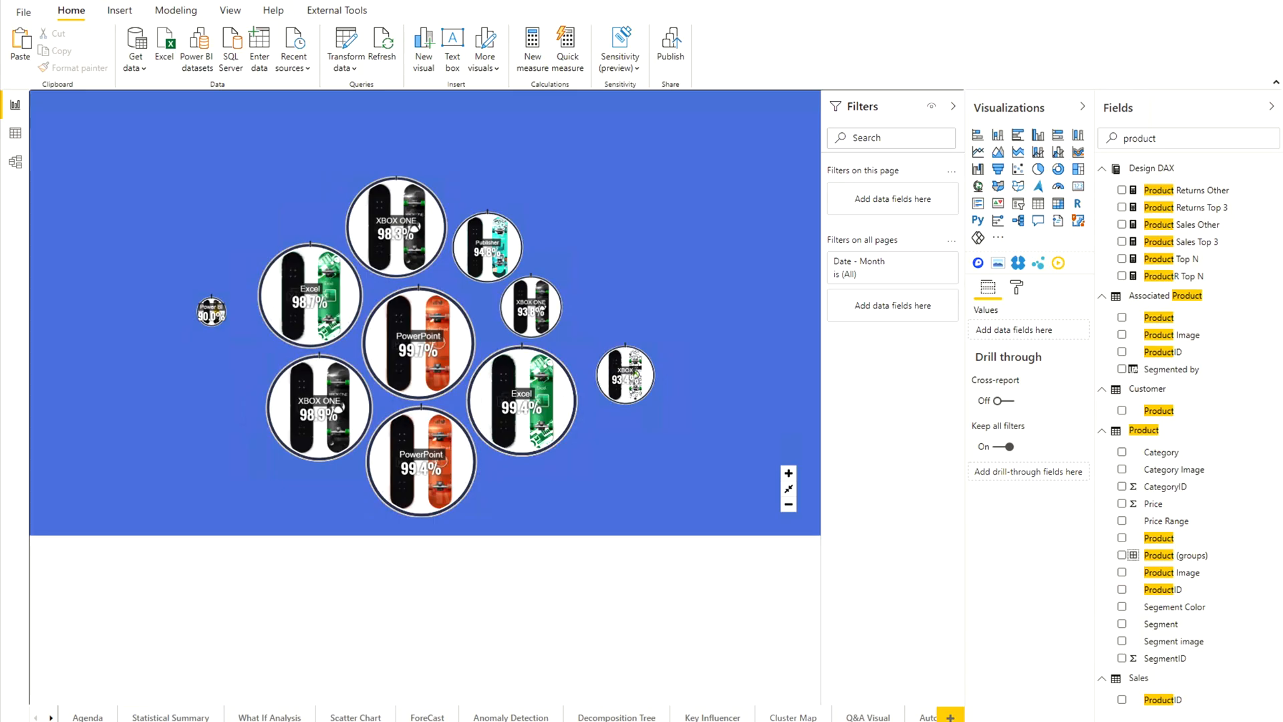
Step: Go to the page with the Category and Store Breakdown charts and change the Store Breakdown chart to a line chart
click(924, 719)
click(924, 720)
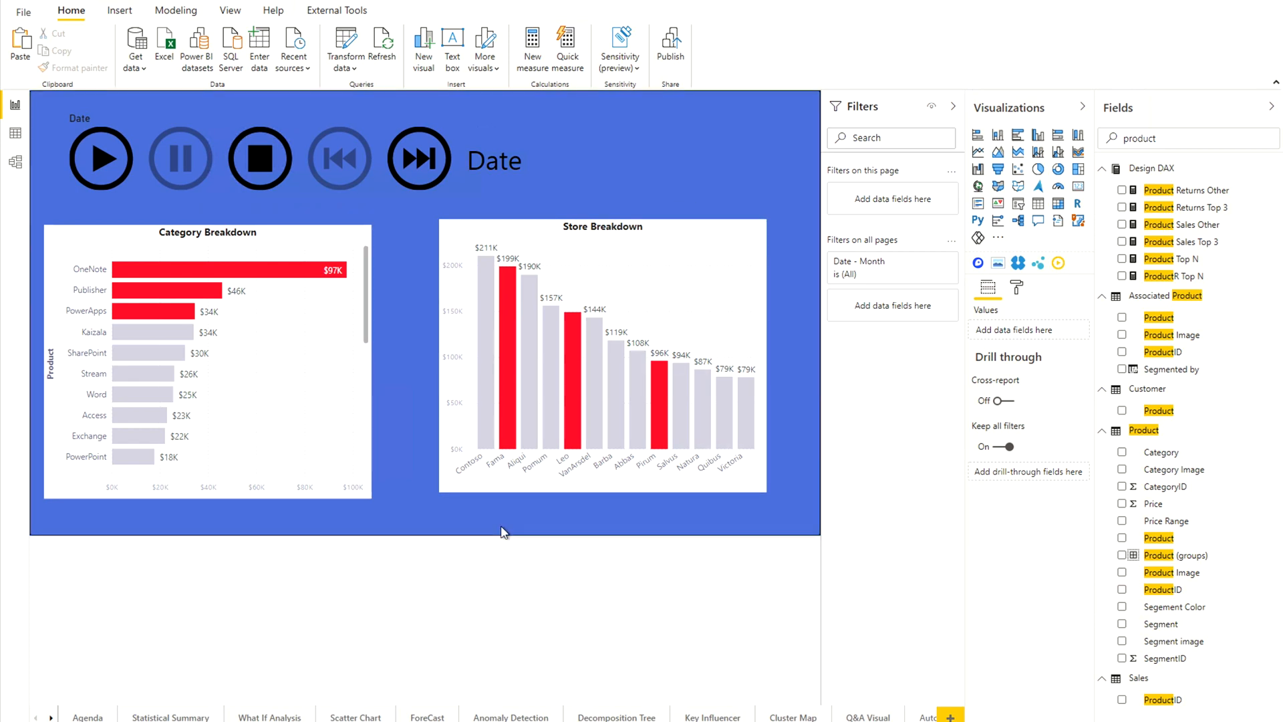
click(524, 488)
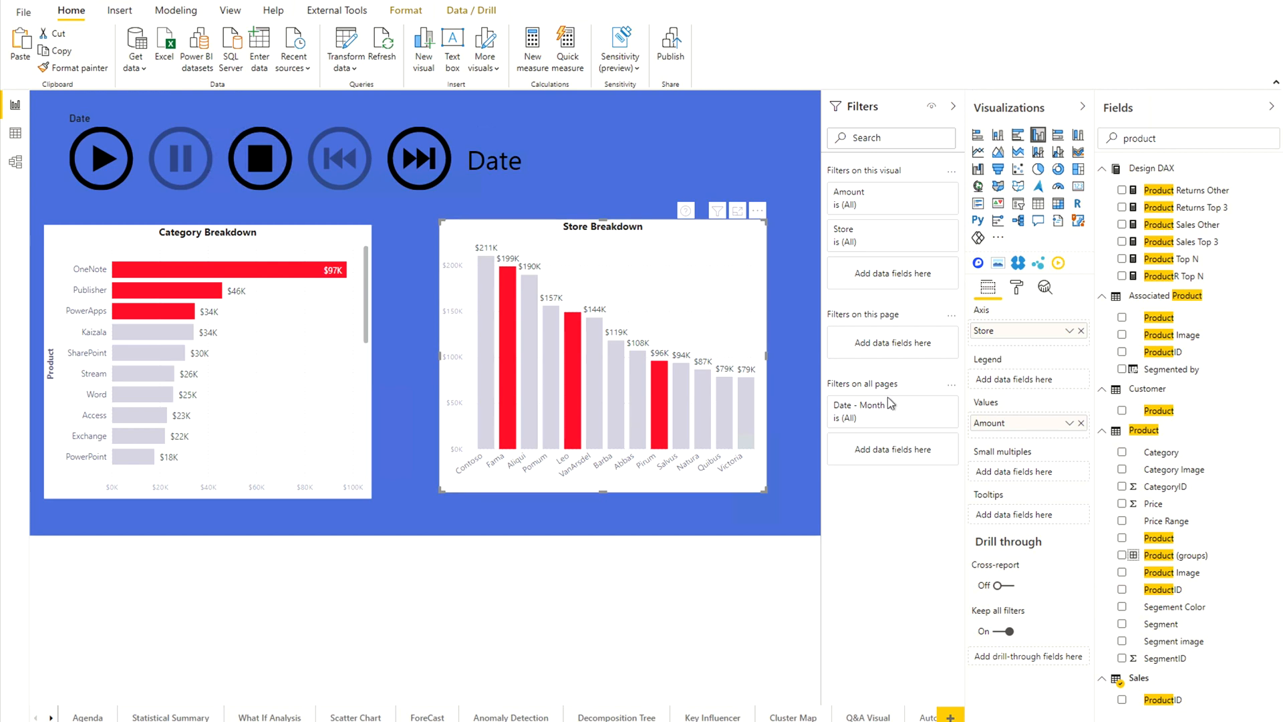
click(978, 152)
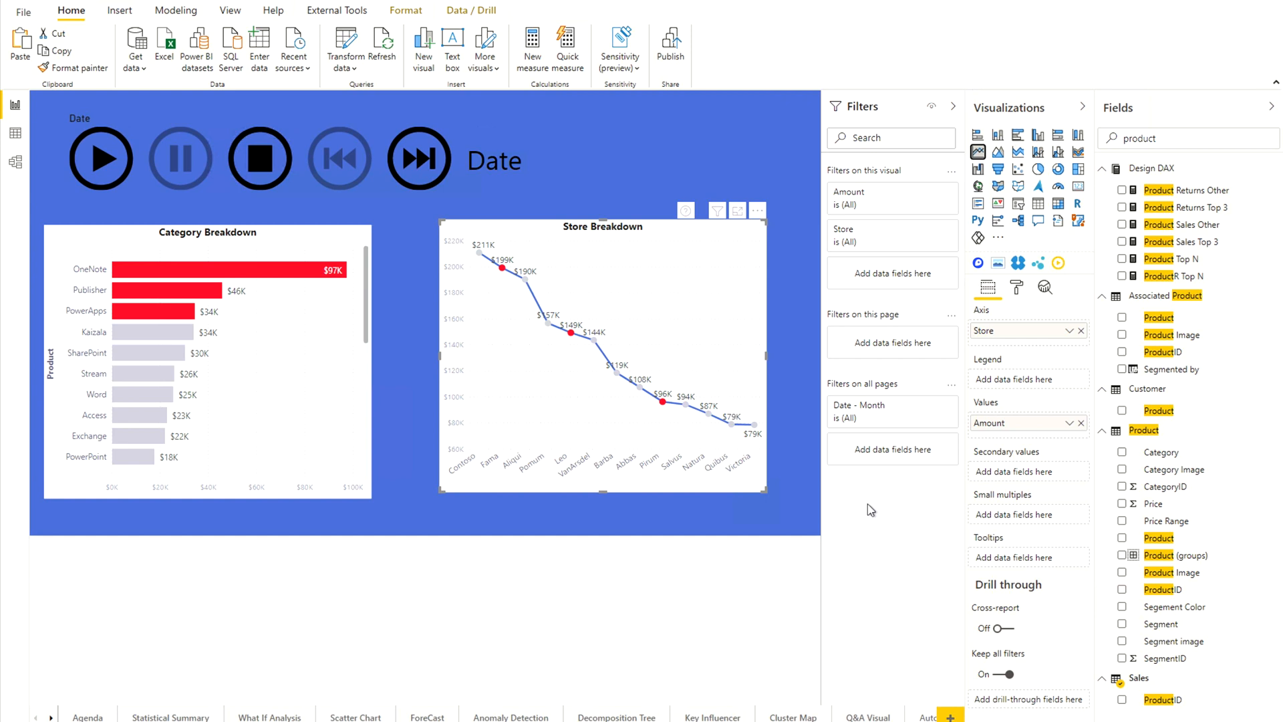
Step: Search the fields for "Date" and replace Store with the Sales table's Date field on the Store Breakdown chart's axis
click(1103, 144)
drag(1157, 140, 1104, 144)
text(Date)
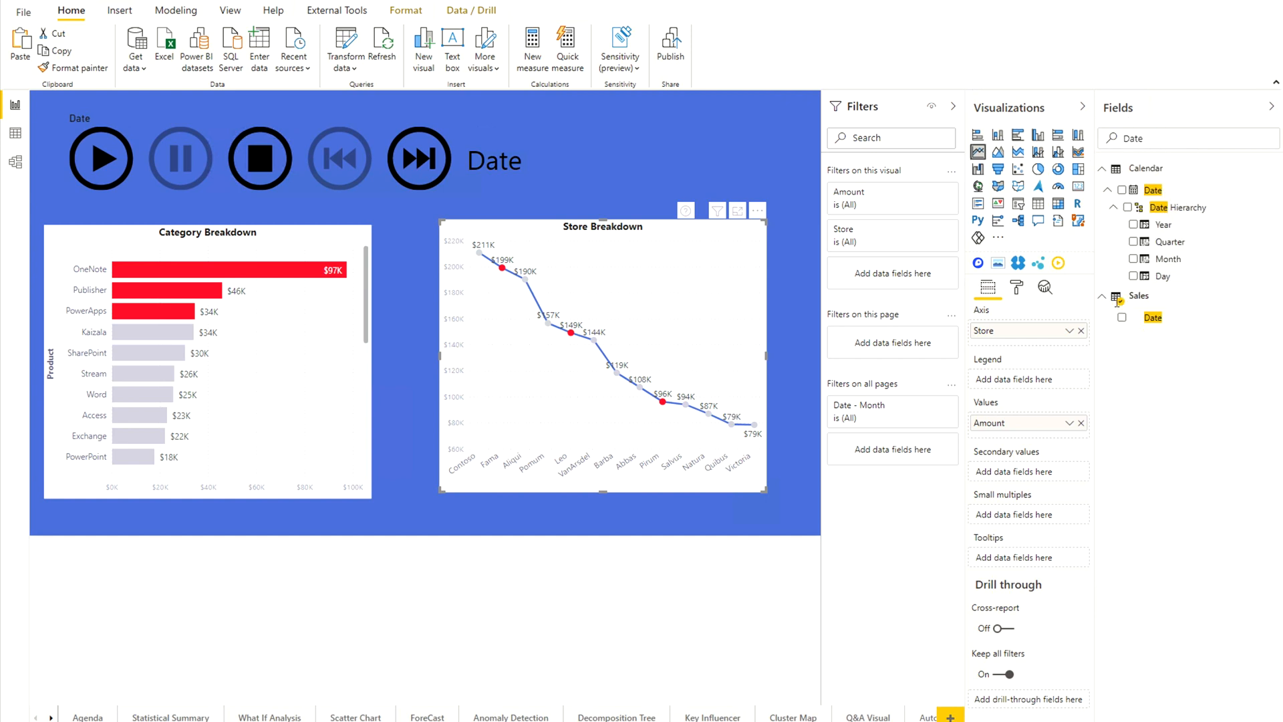
drag(1150, 320, 1057, 339)
click(1081, 331)
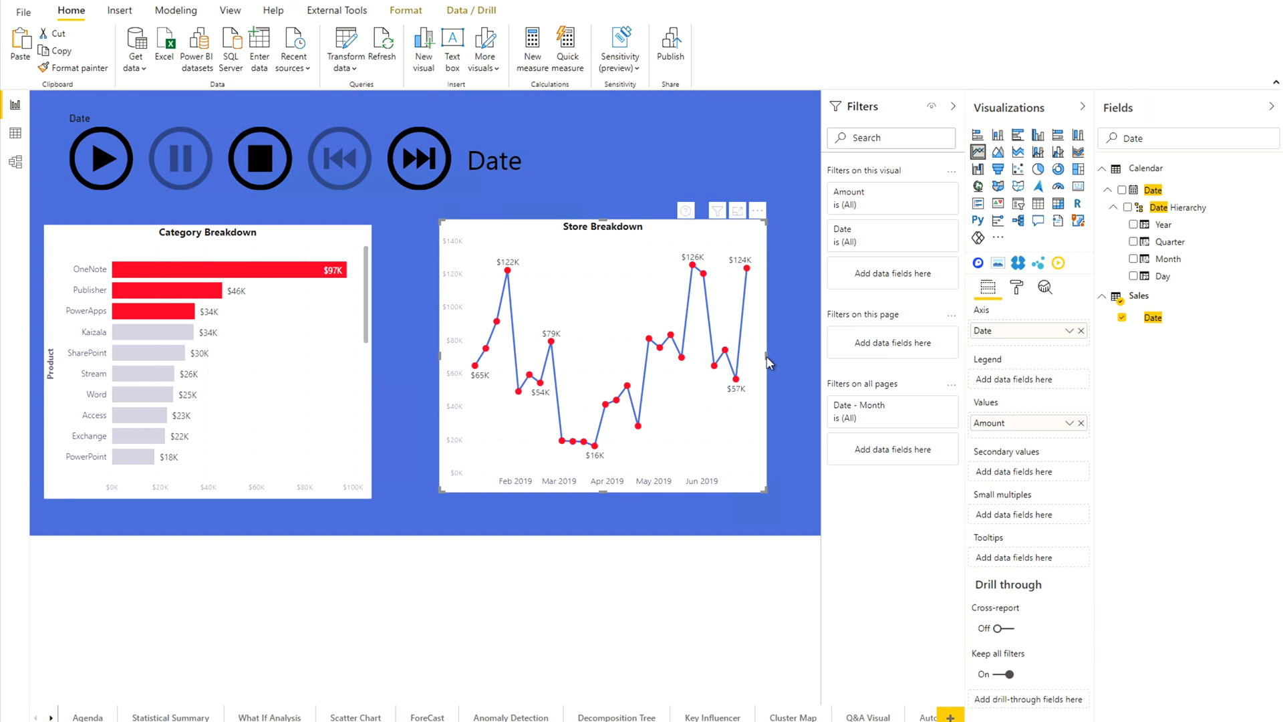
Step: Widen the Store Breakdown line chart on both sides within the page and deselect it
drag(767, 357, 800, 355)
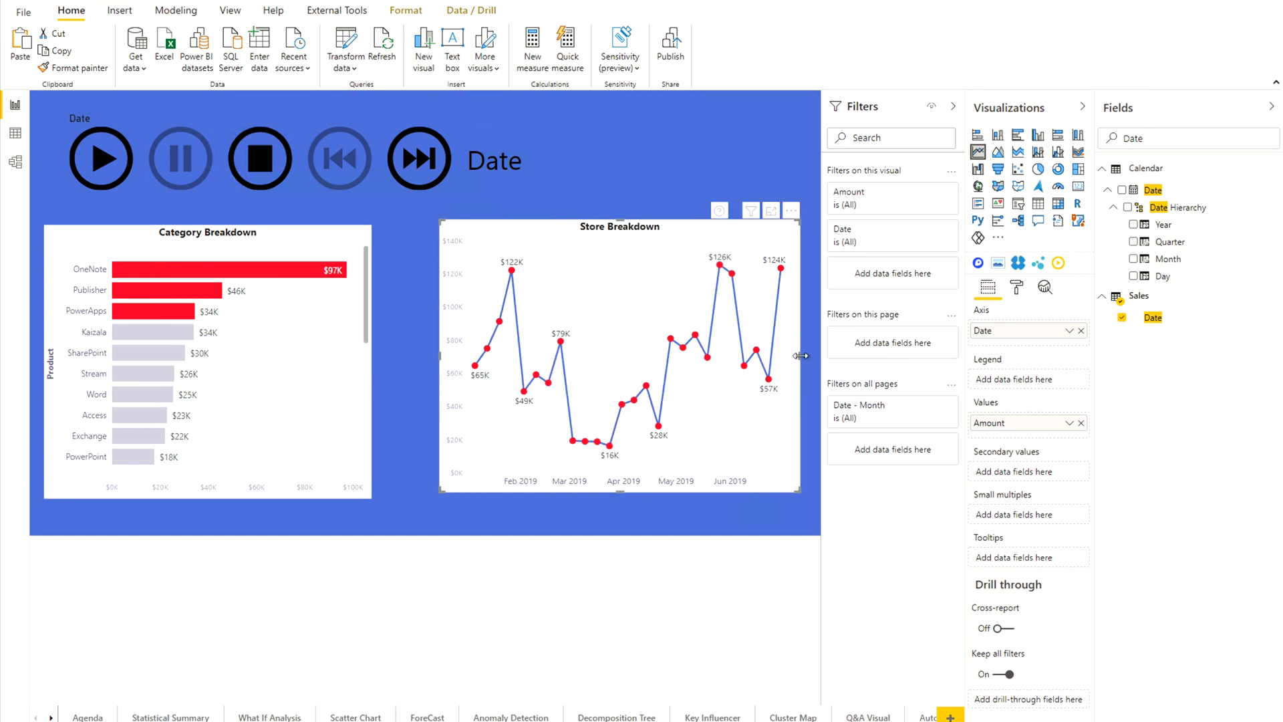
drag(441, 356, 399, 368)
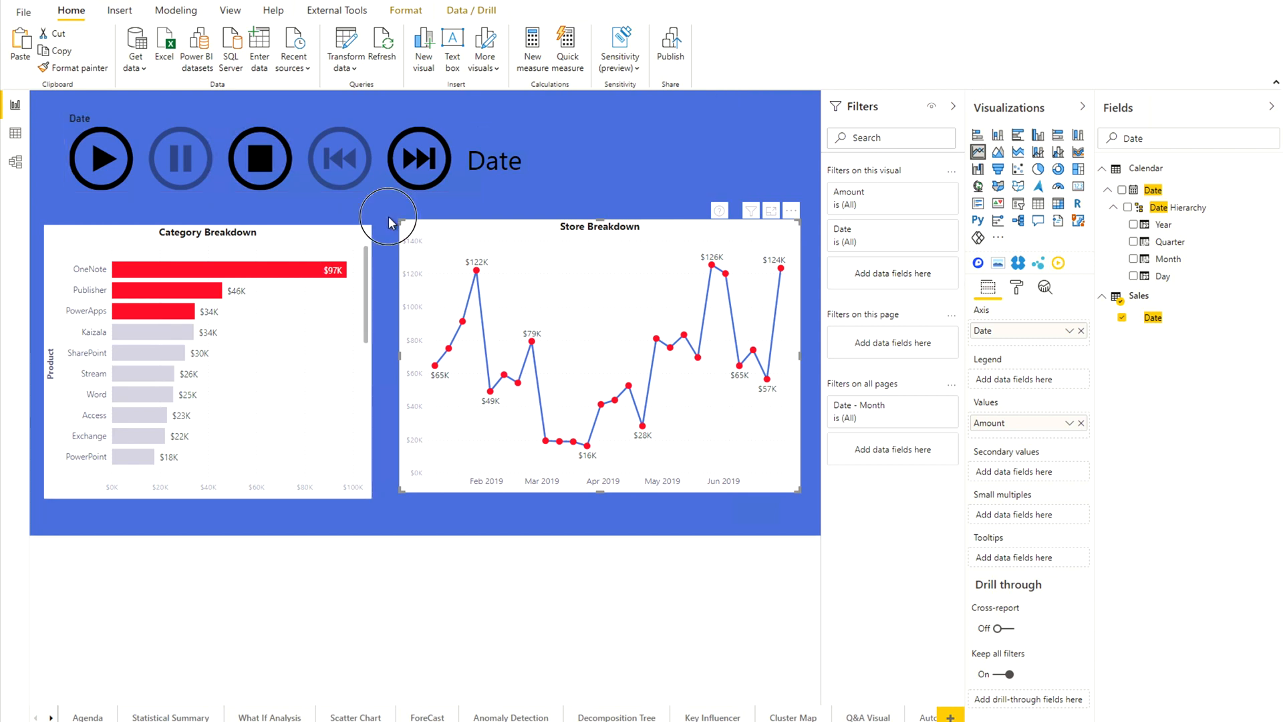
click(601, 180)
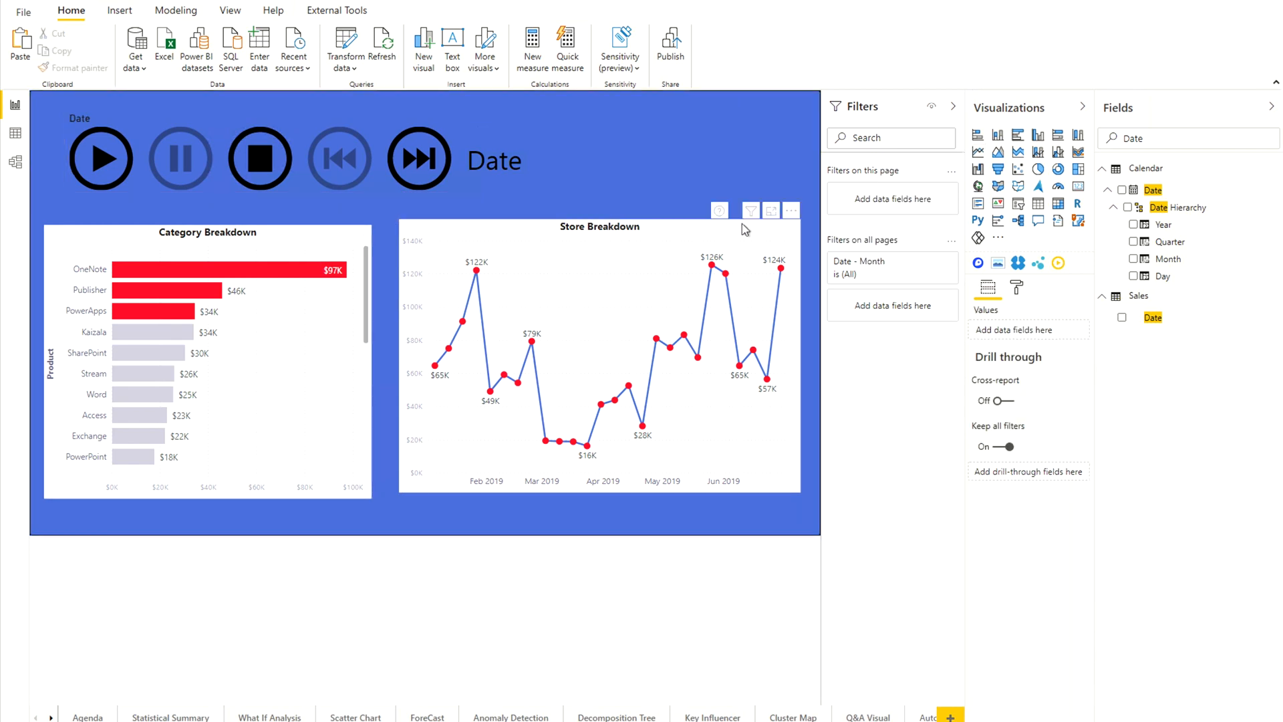
Step: Open the Store Breakdown line chart in focus mode and examine the Amount values over time
click(765, 223)
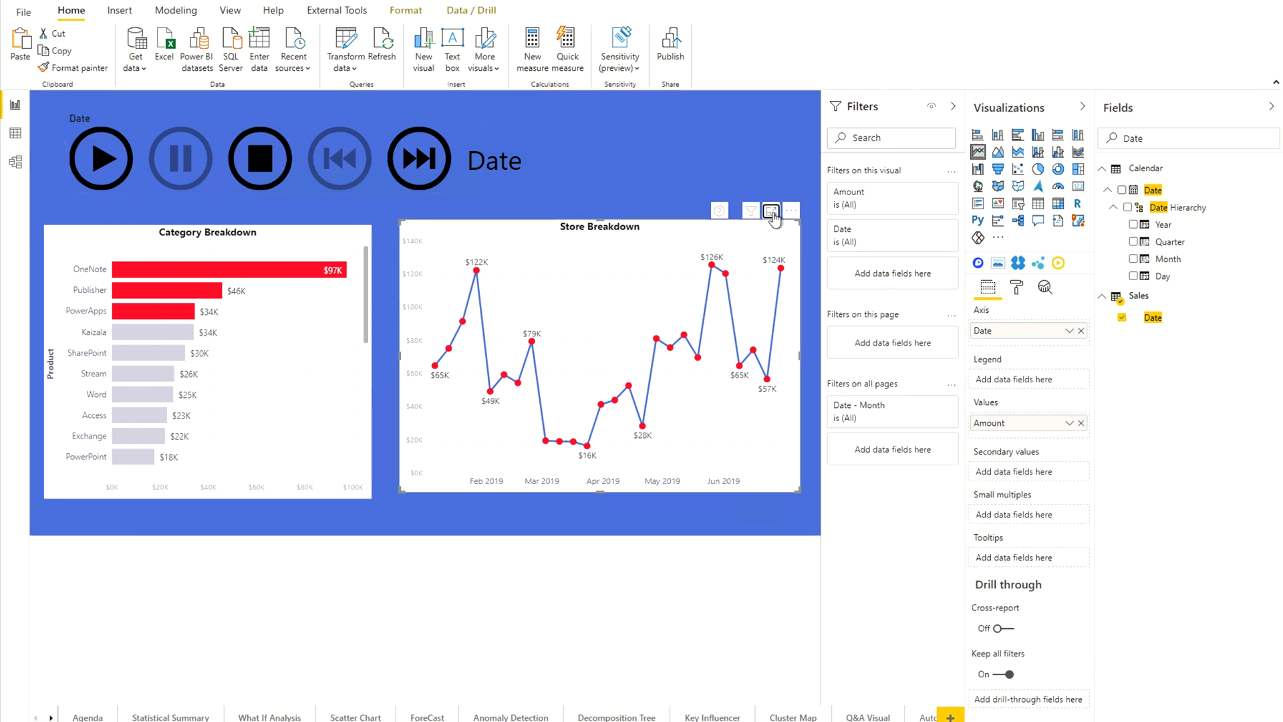
click(770, 212)
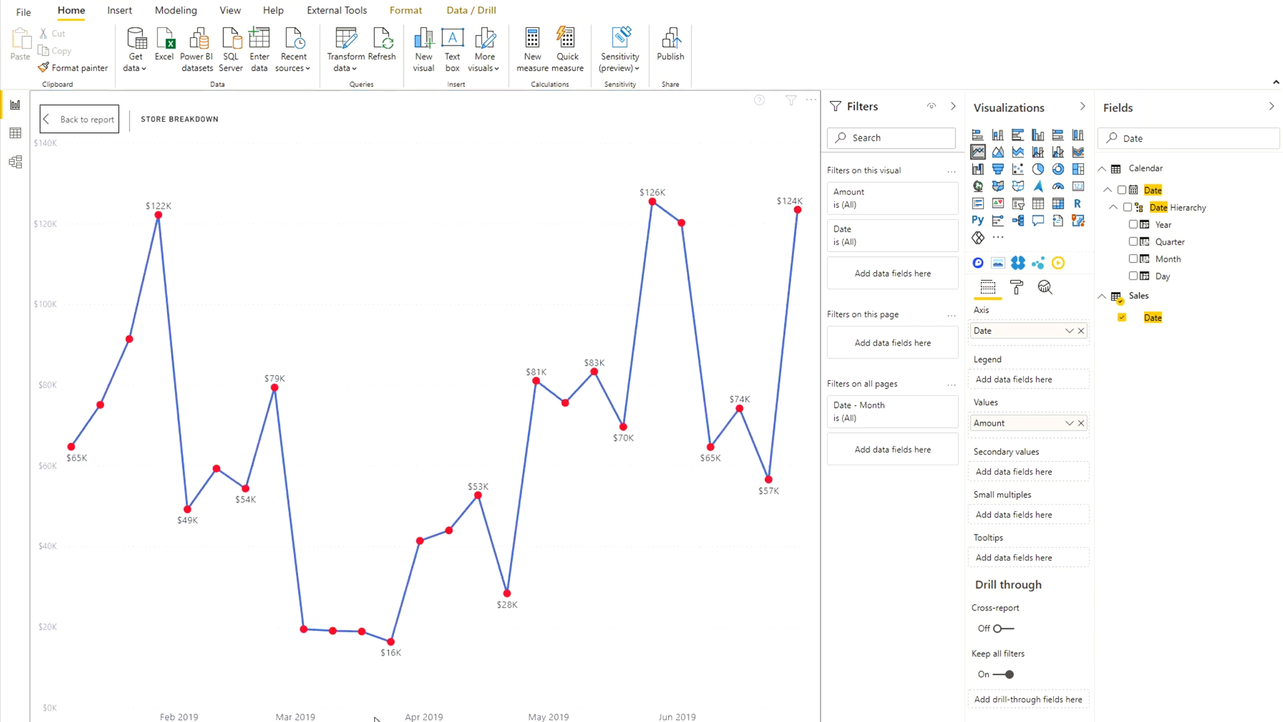
mouse_move(682, 714)
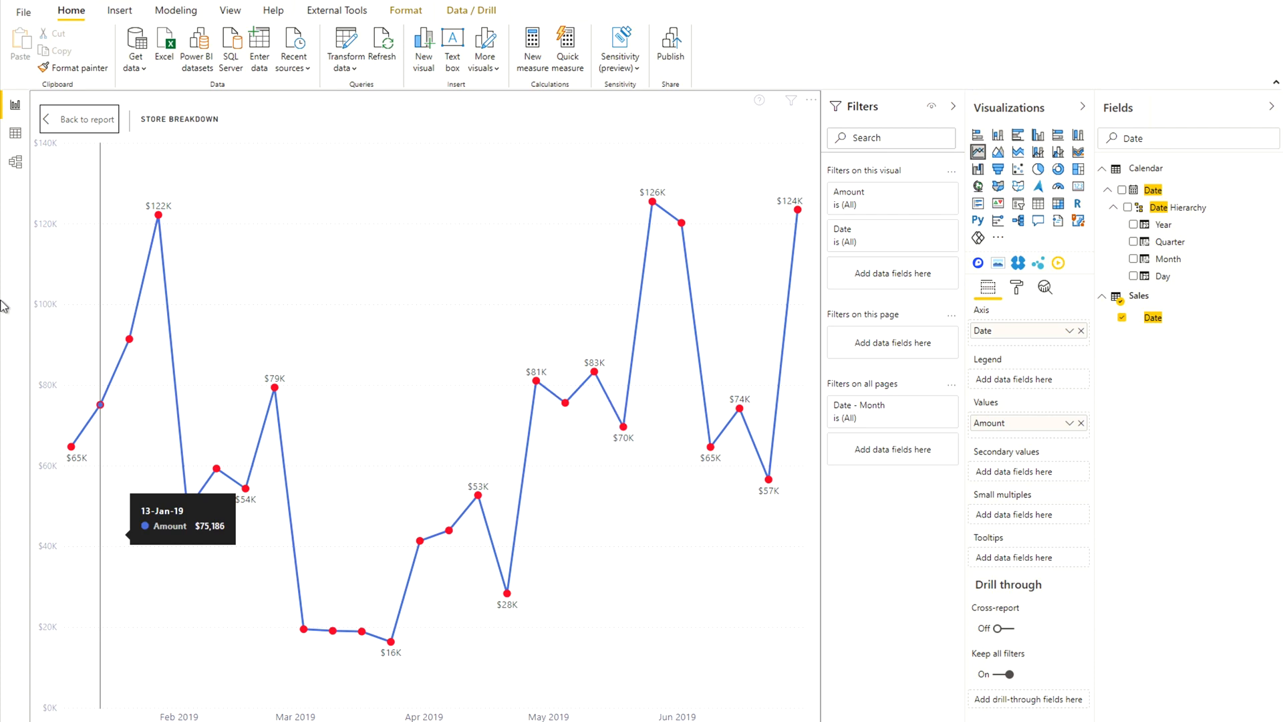
Step: Return to the report page, play the Date animation across both charts and pause it
click(93, 124)
click(93, 127)
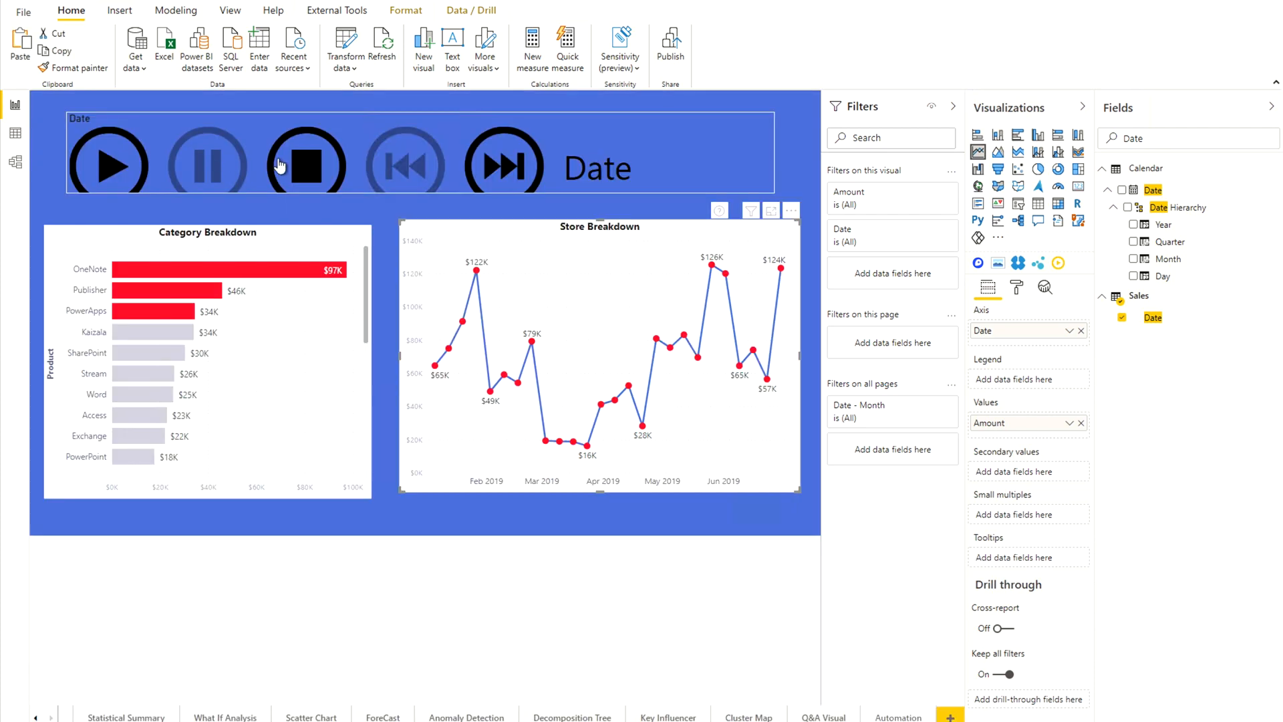
click(92, 165)
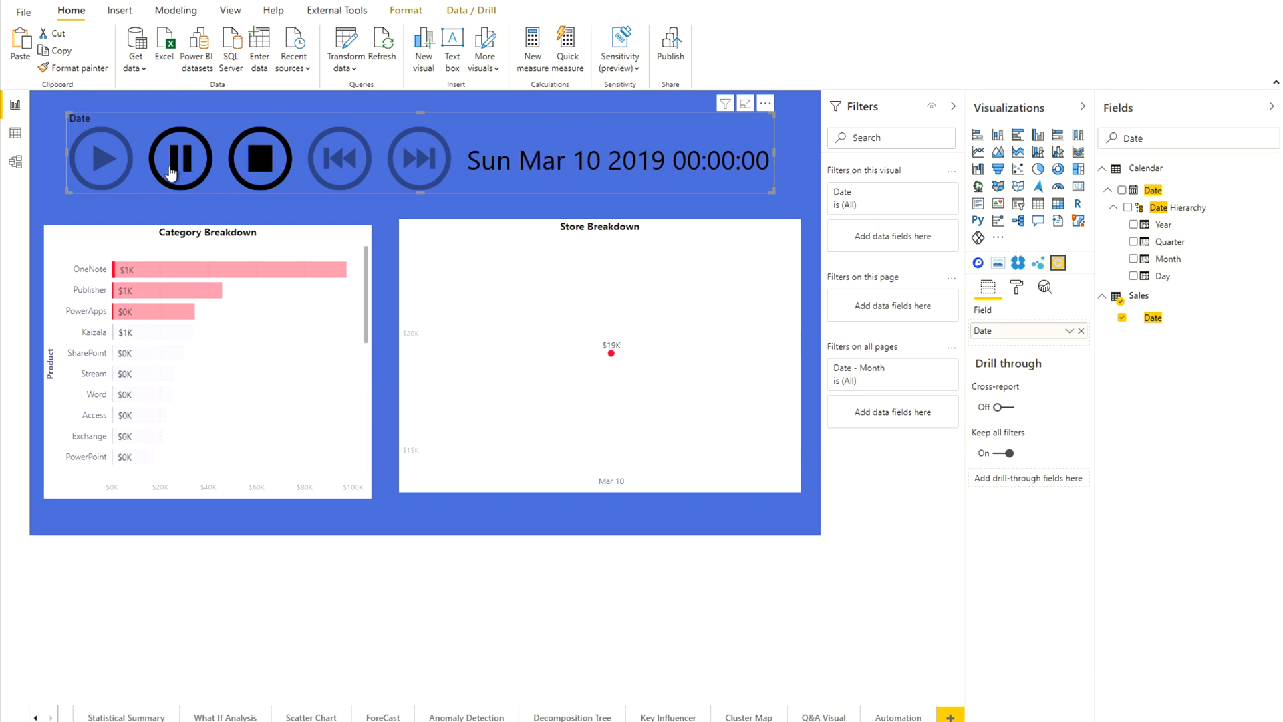
click(171, 174)
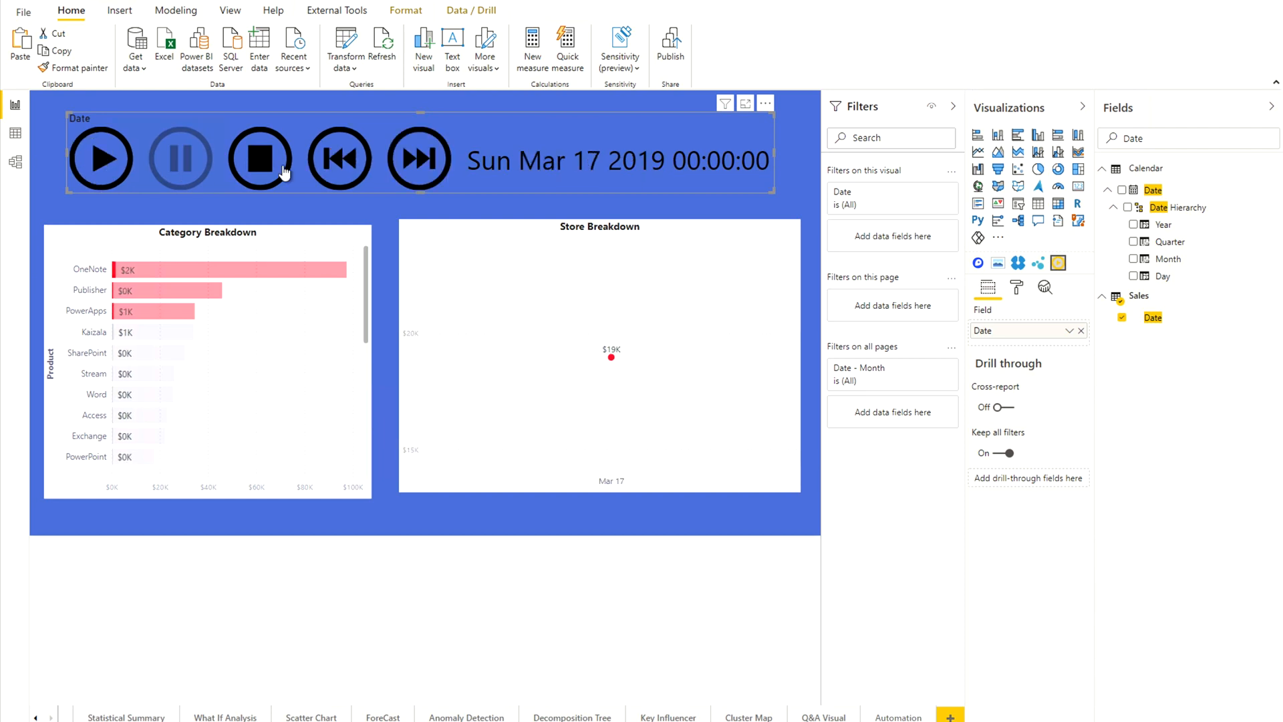
Step: Search the fields for "store", replace Date with the Store table's Store field on the Store Breakdown axis, and make it a clustered column chart
click(436, 261)
click(1177, 138)
key(ctrl+a)
text(s)
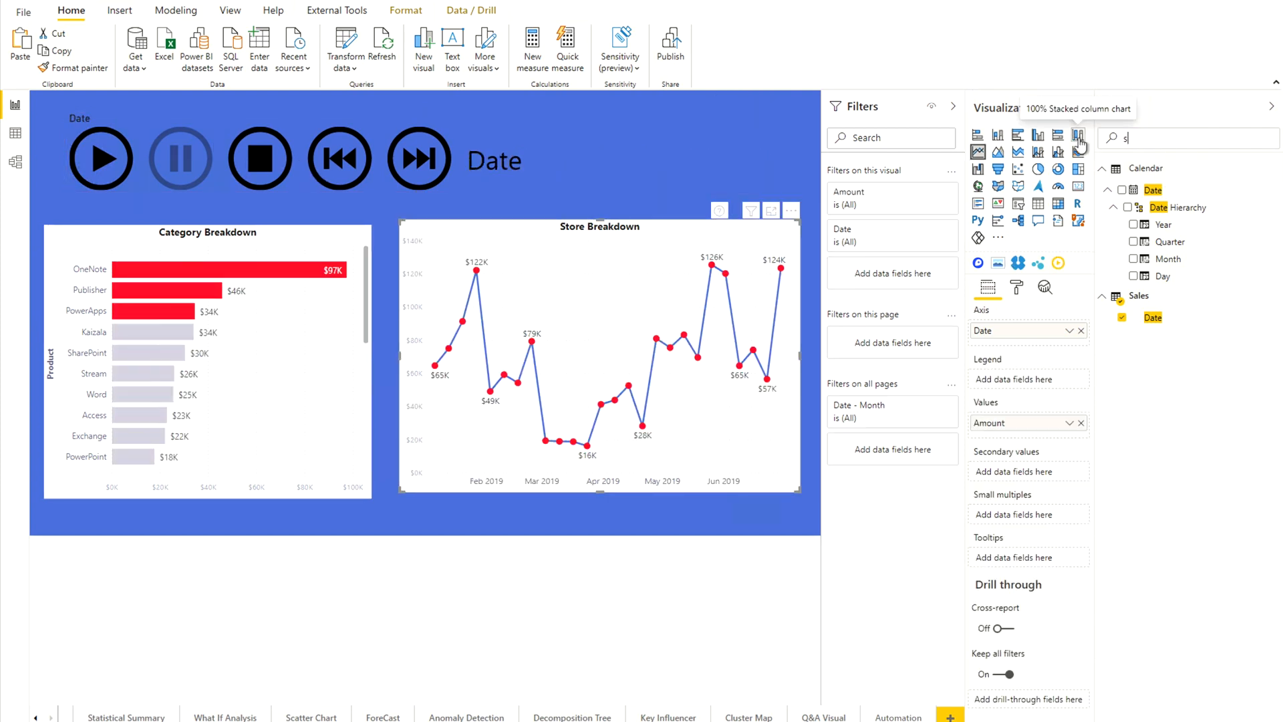
text(tore)
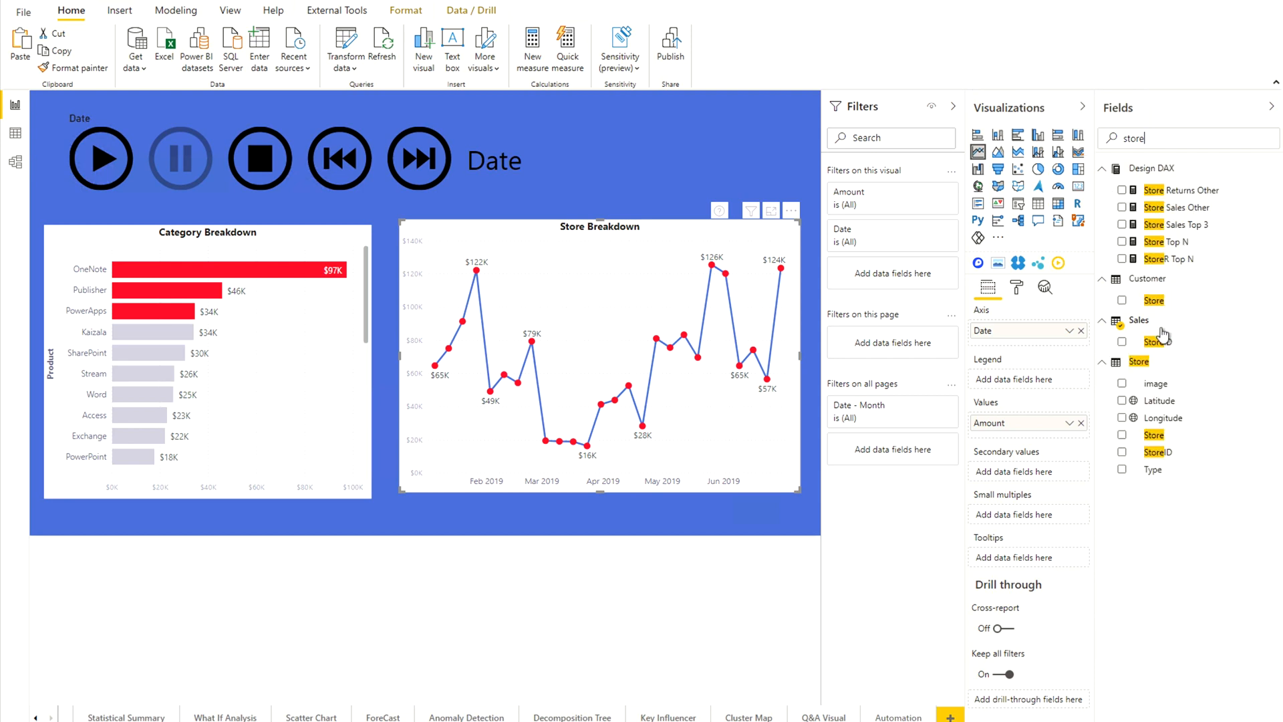
click(1151, 438)
drag(1151, 438, 1082, 334)
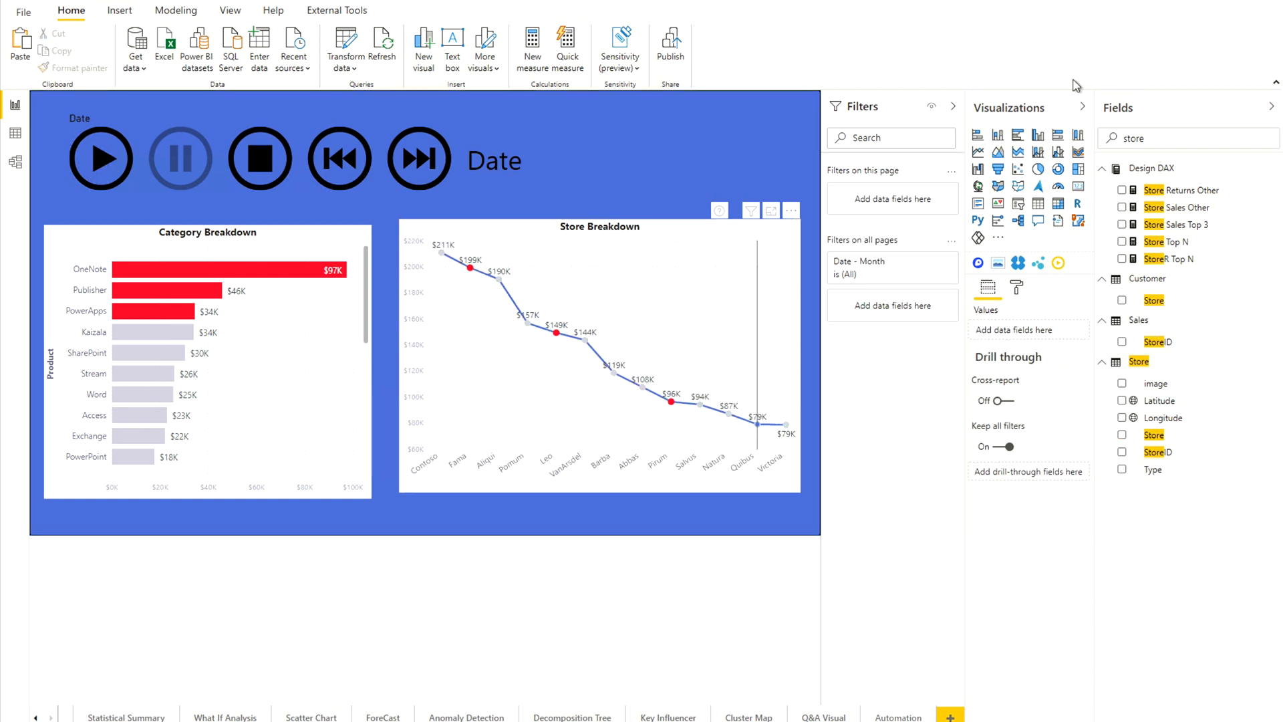
click(1039, 142)
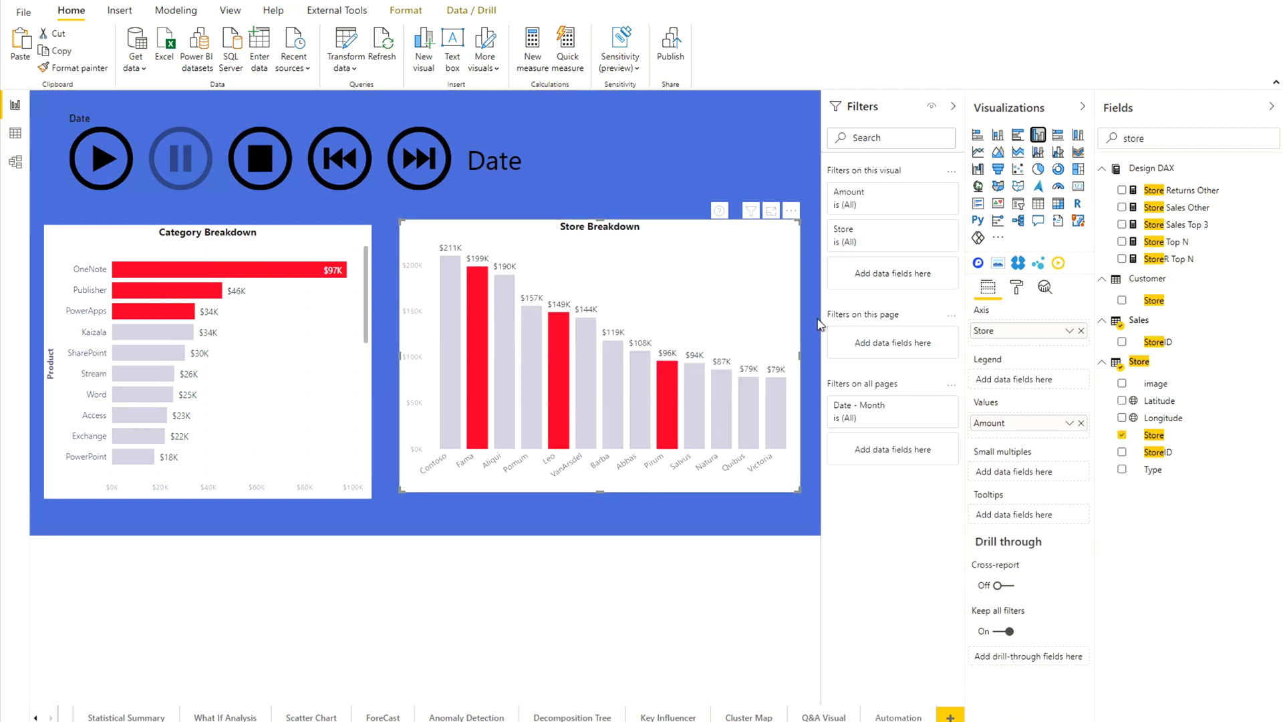
Step: Deselect the Store Breakdown column chart and play the Date animation to watch both charts change over time
click(660, 530)
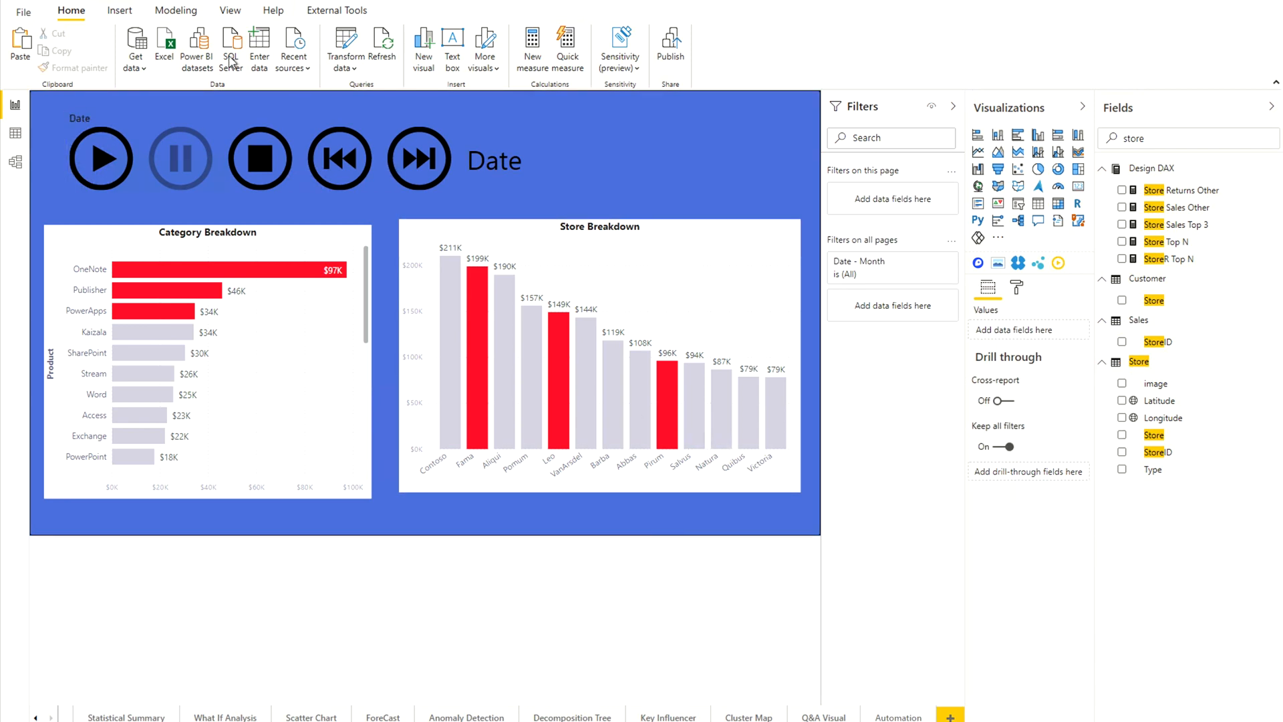
click(101, 160)
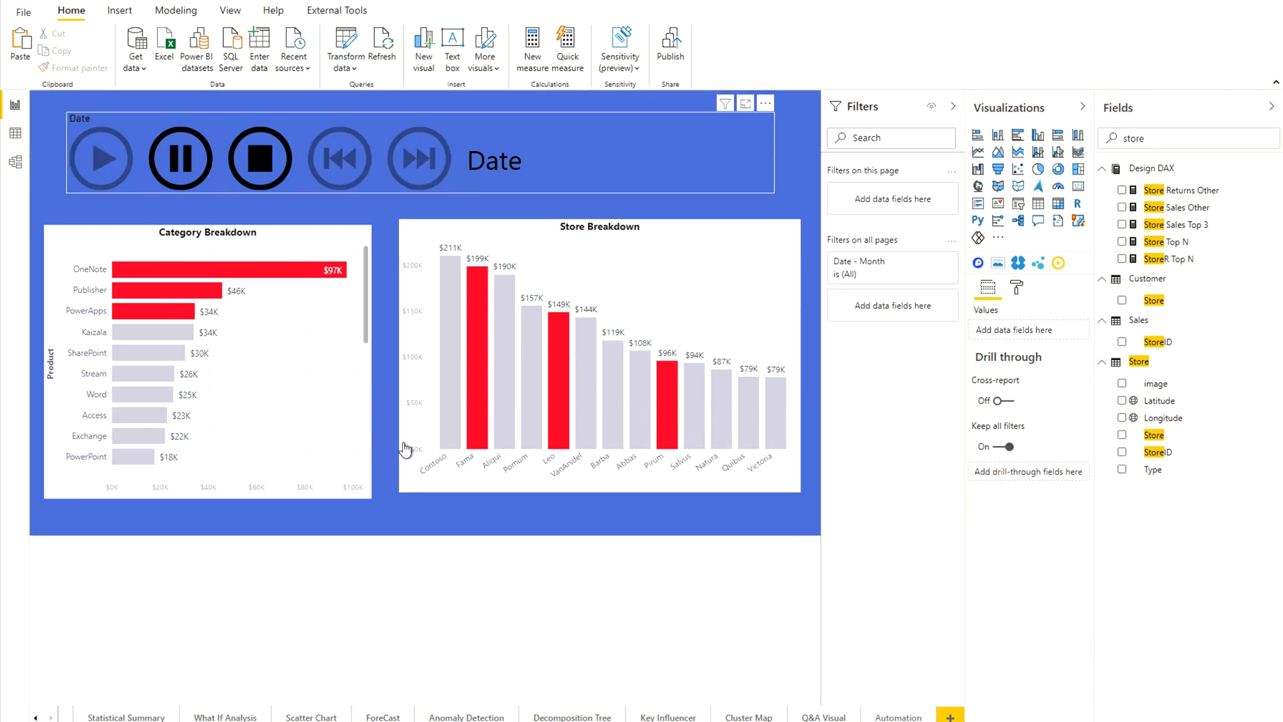
click(398, 537)
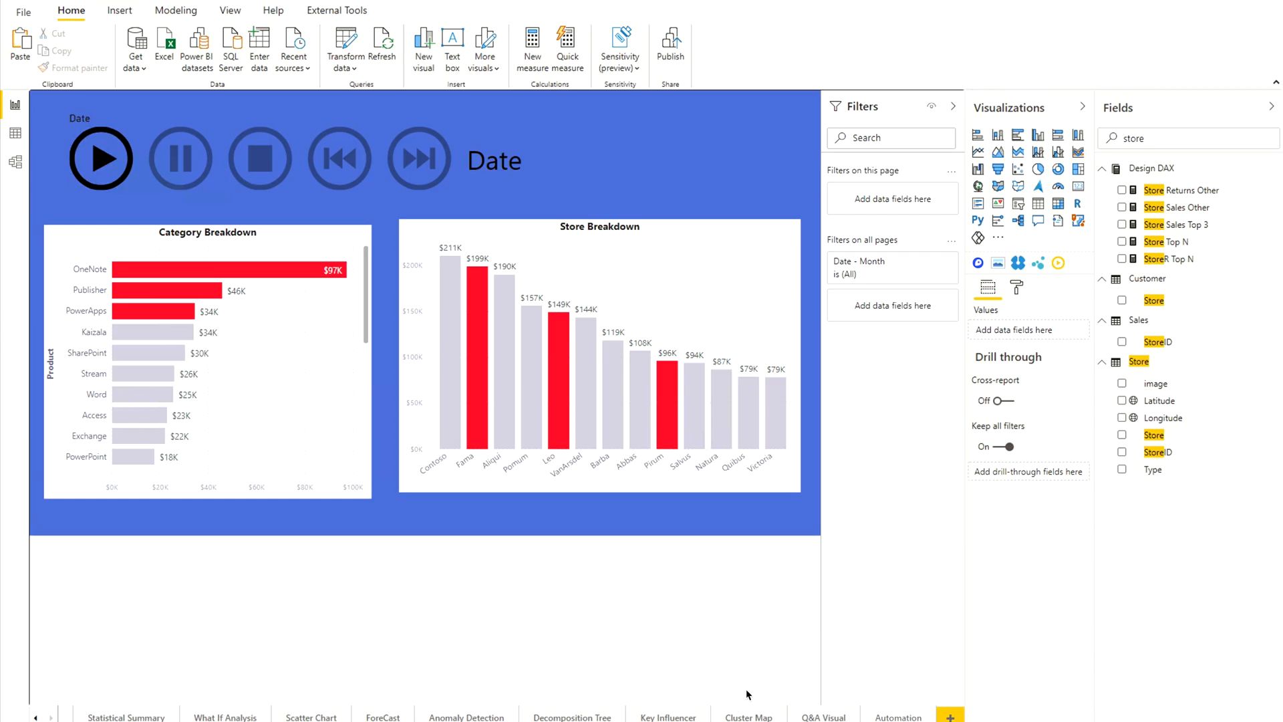
Step: Add a new report page with a clustered column chart and enlarge it to fill the middle of the page
click(950, 715)
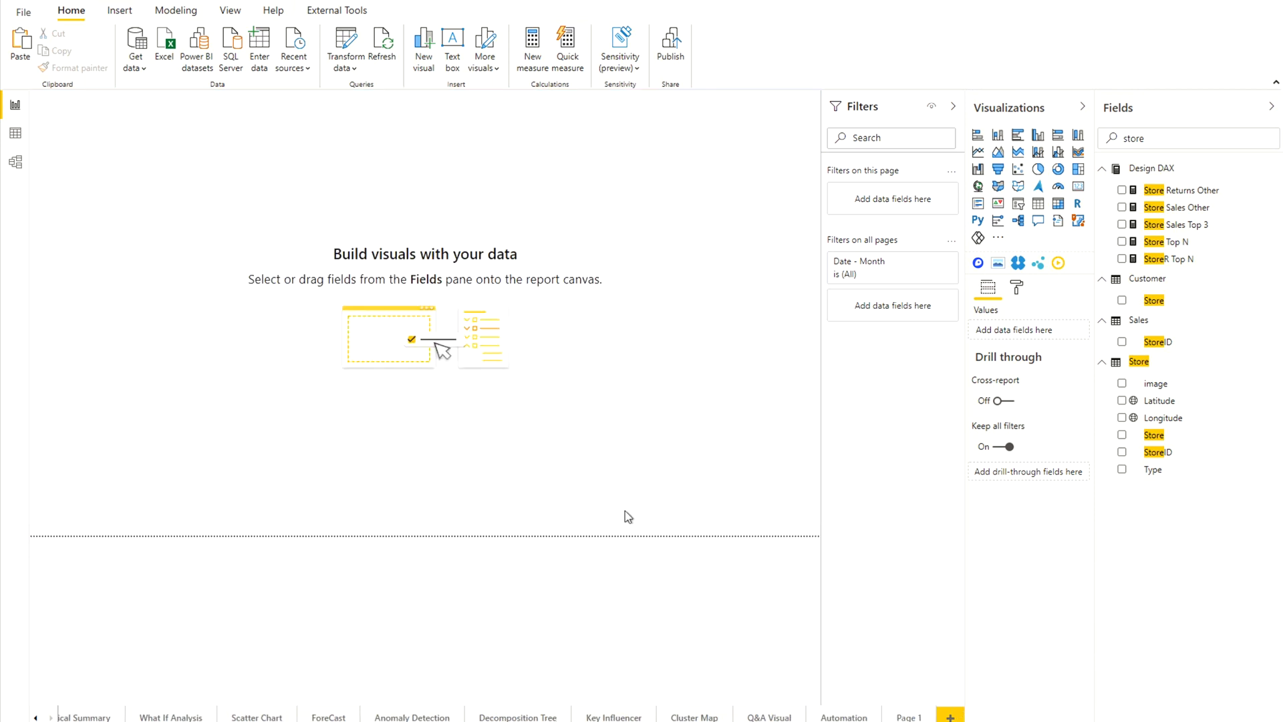
click(1038, 136)
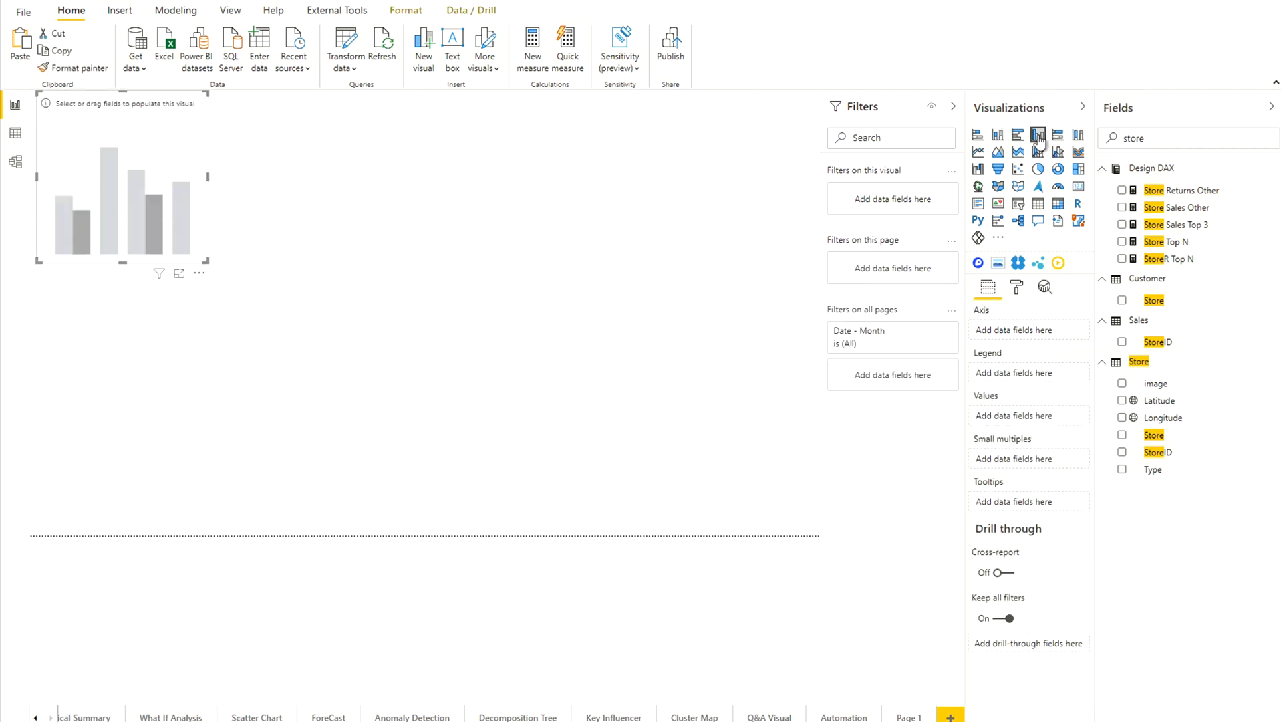
drag(209, 262, 544, 455)
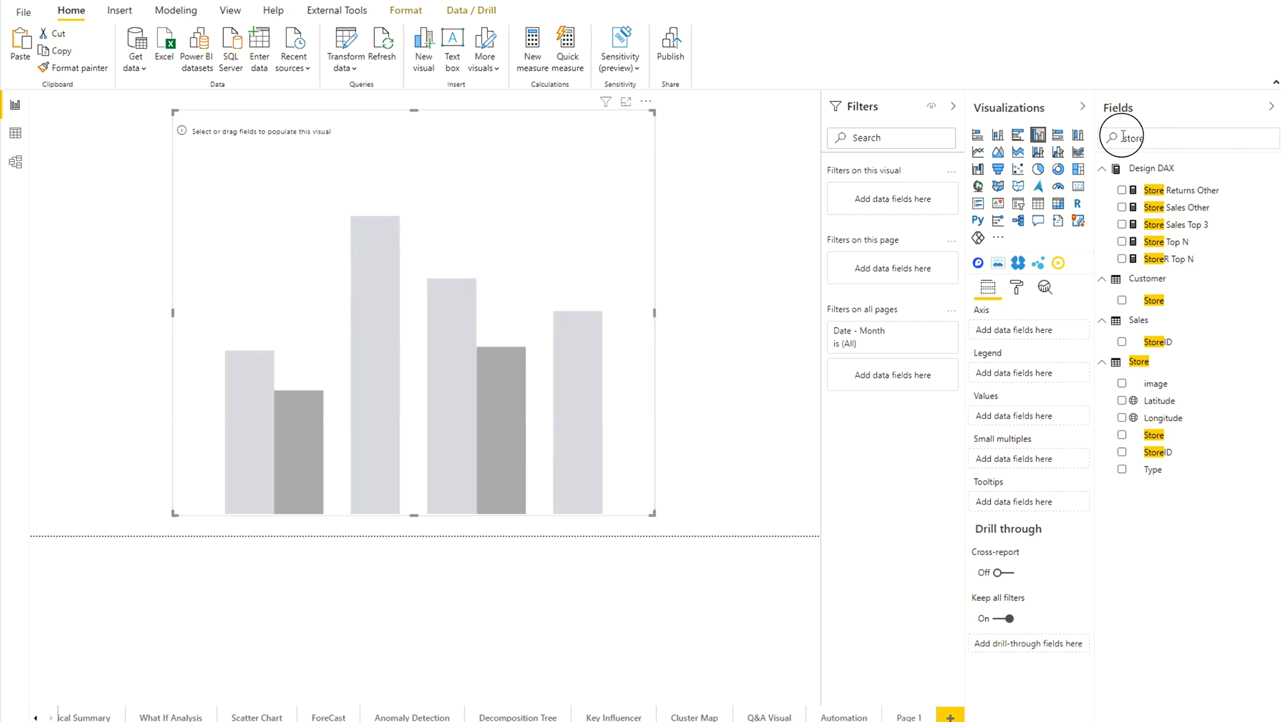
Step: Put the Product table's Product field on the new chart's axis and the Sales table's Amount field in its values
text(P)
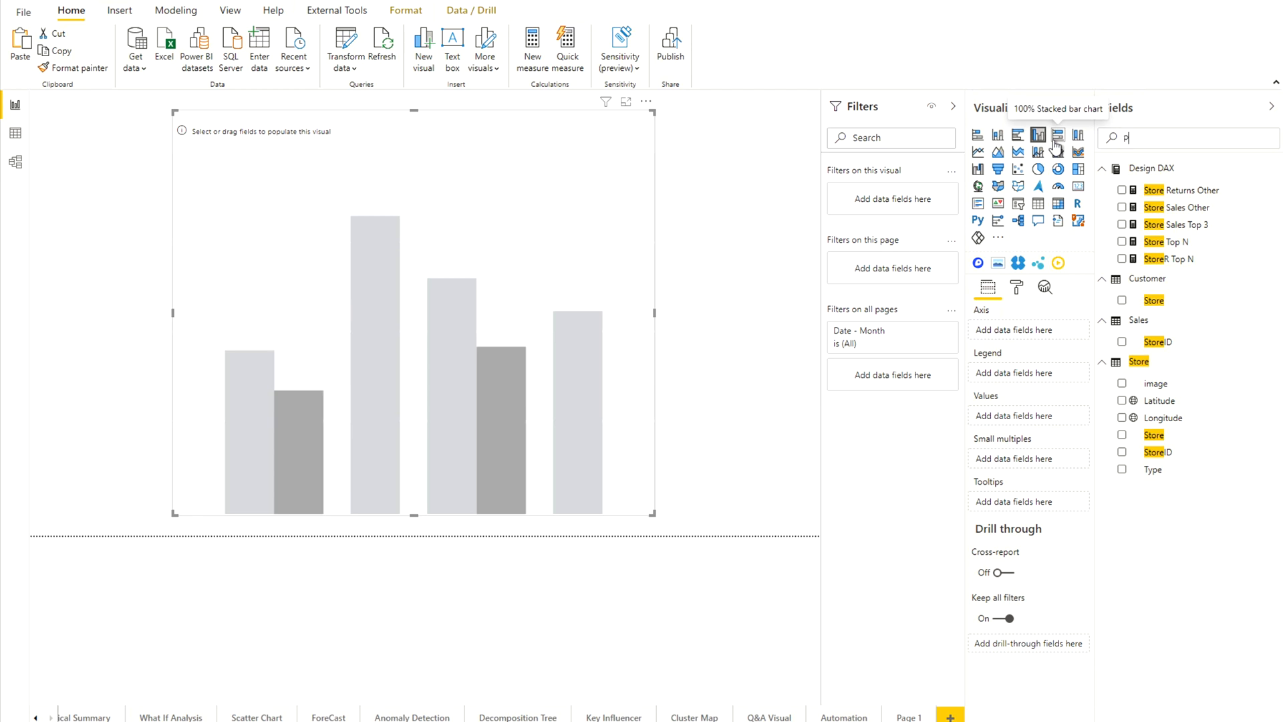
text(roduct)
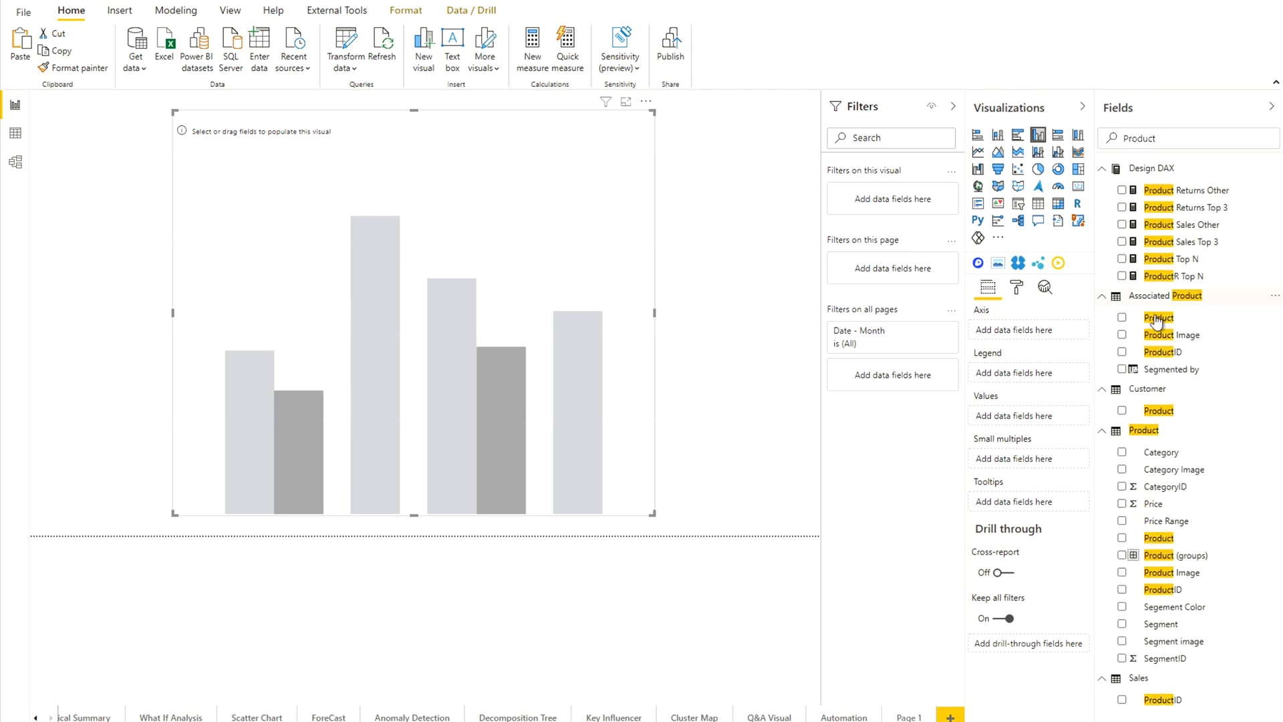
click(1146, 538)
drag(1147, 538, 1023, 339)
drag(1175, 135, 1080, 139)
text(amount)
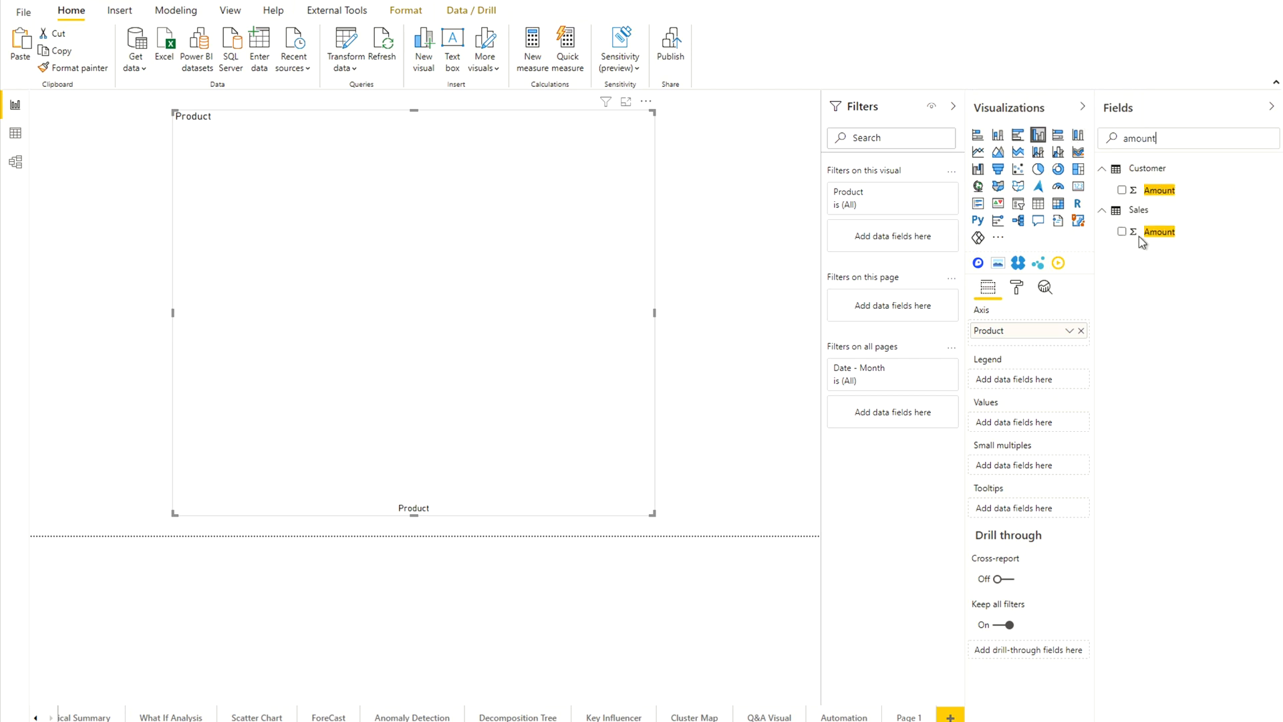
drag(1140, 241, 1011, 421)
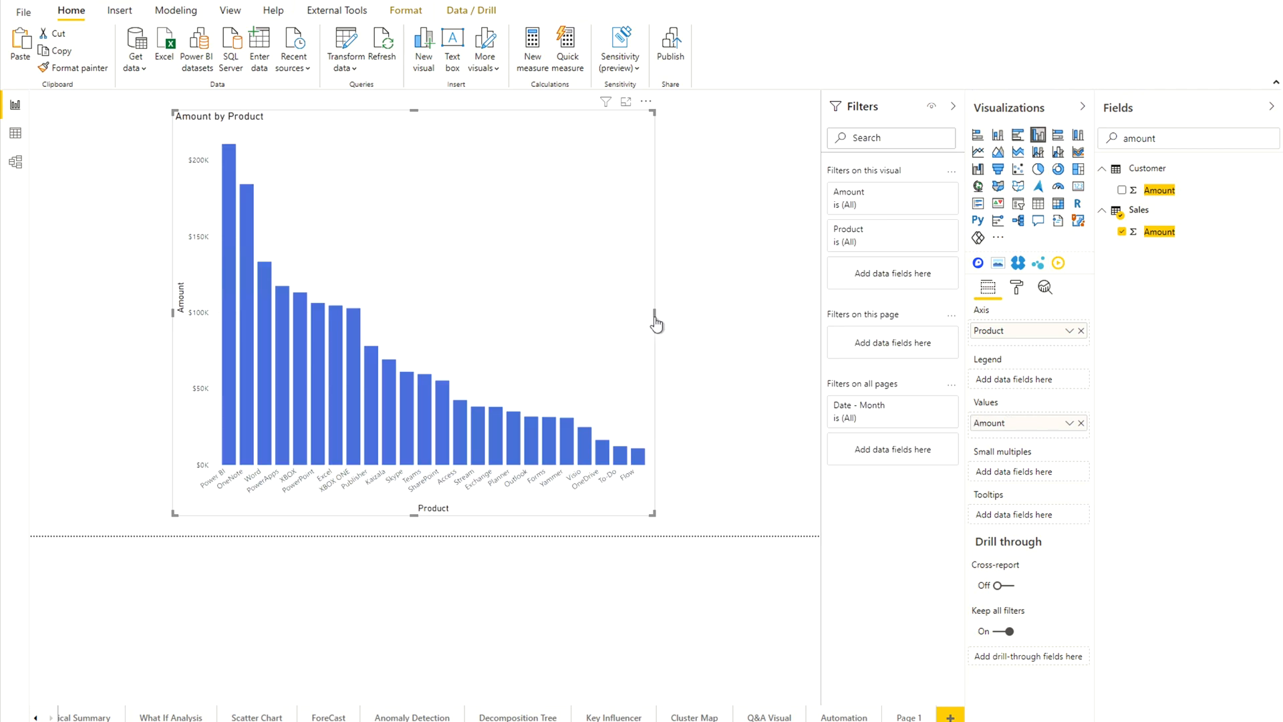
Step: Widen the Amount by Product column chart on both sides within the page
drag(655, 315, 743, 340)
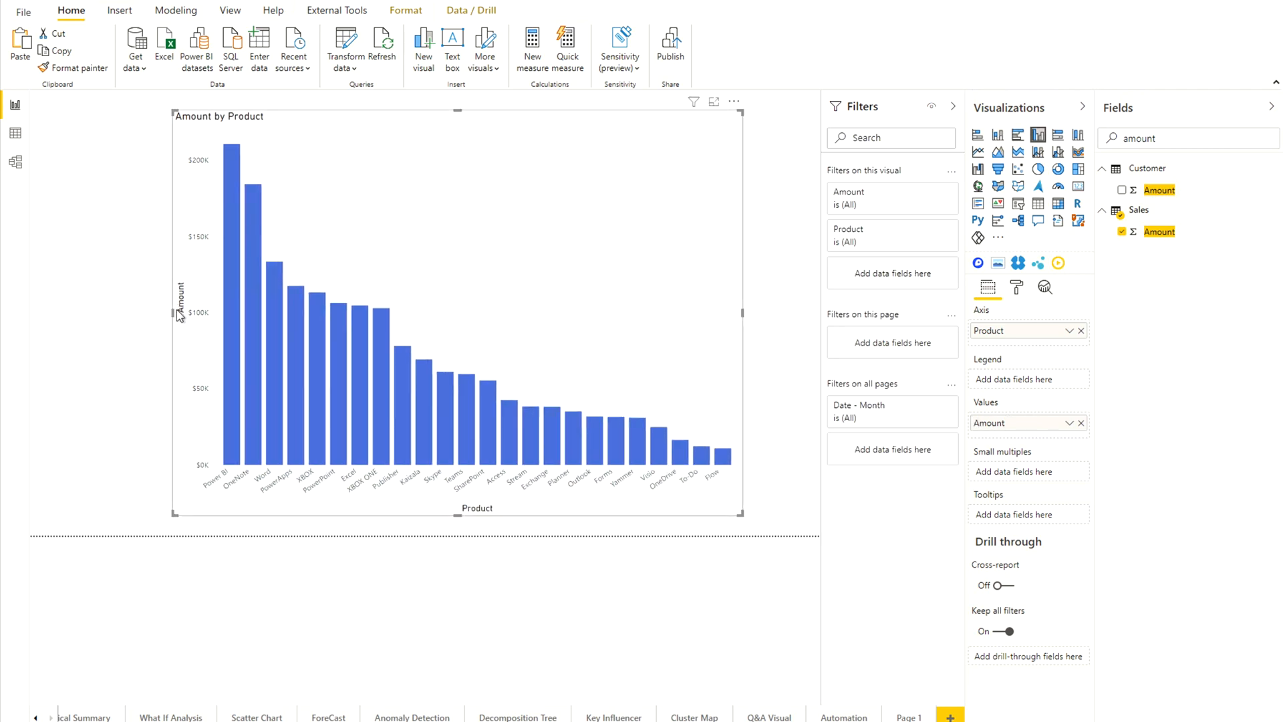
drag(173, 313, 98, 313)
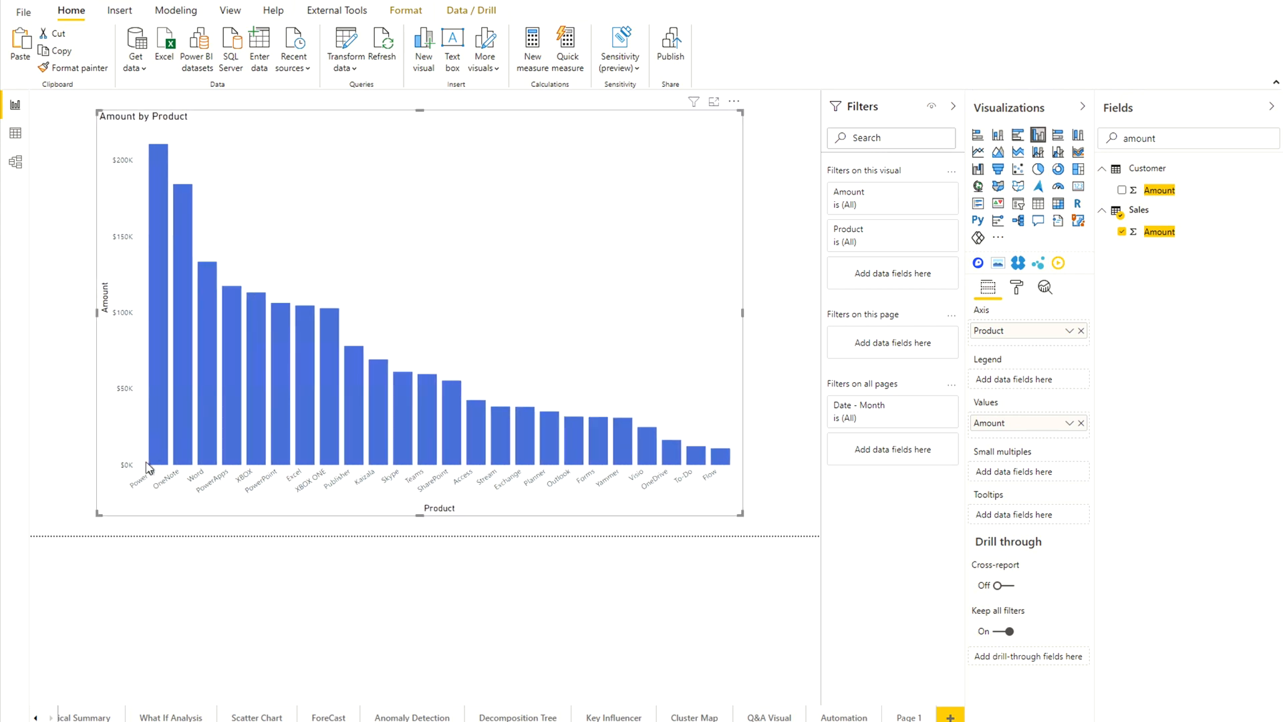
mouse_move(158, 446)
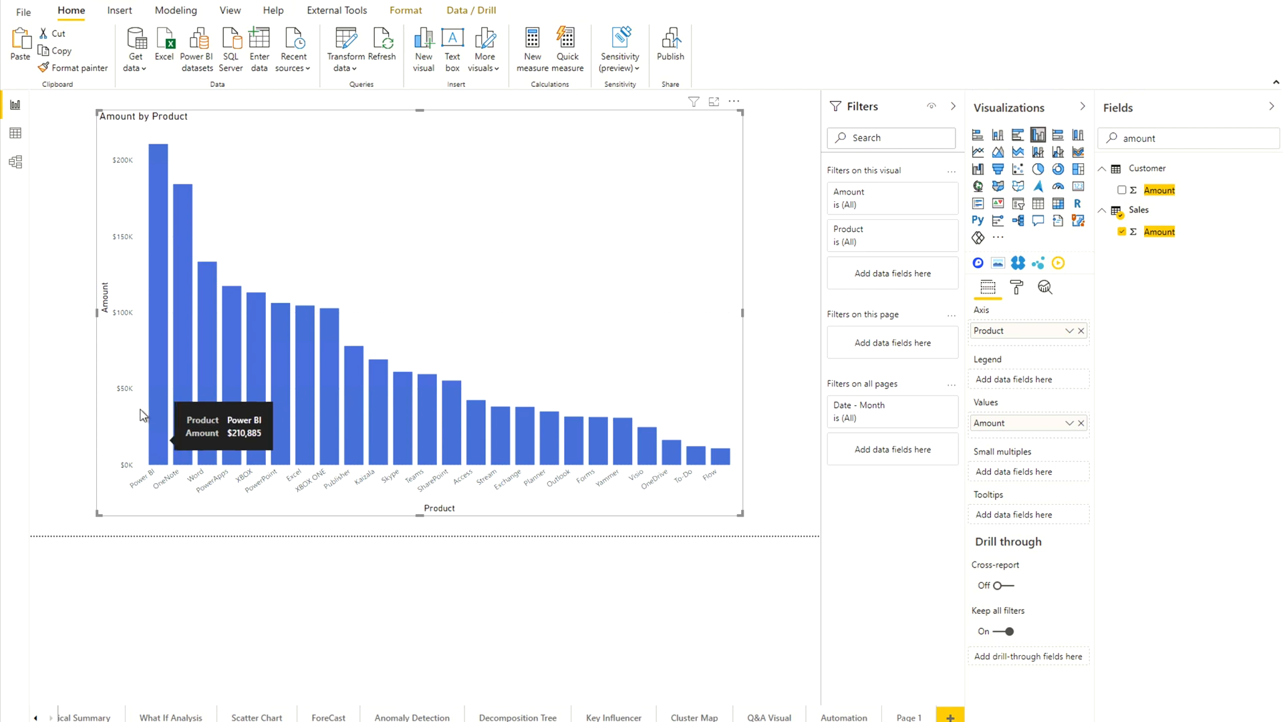
mouse_move(728, 467)
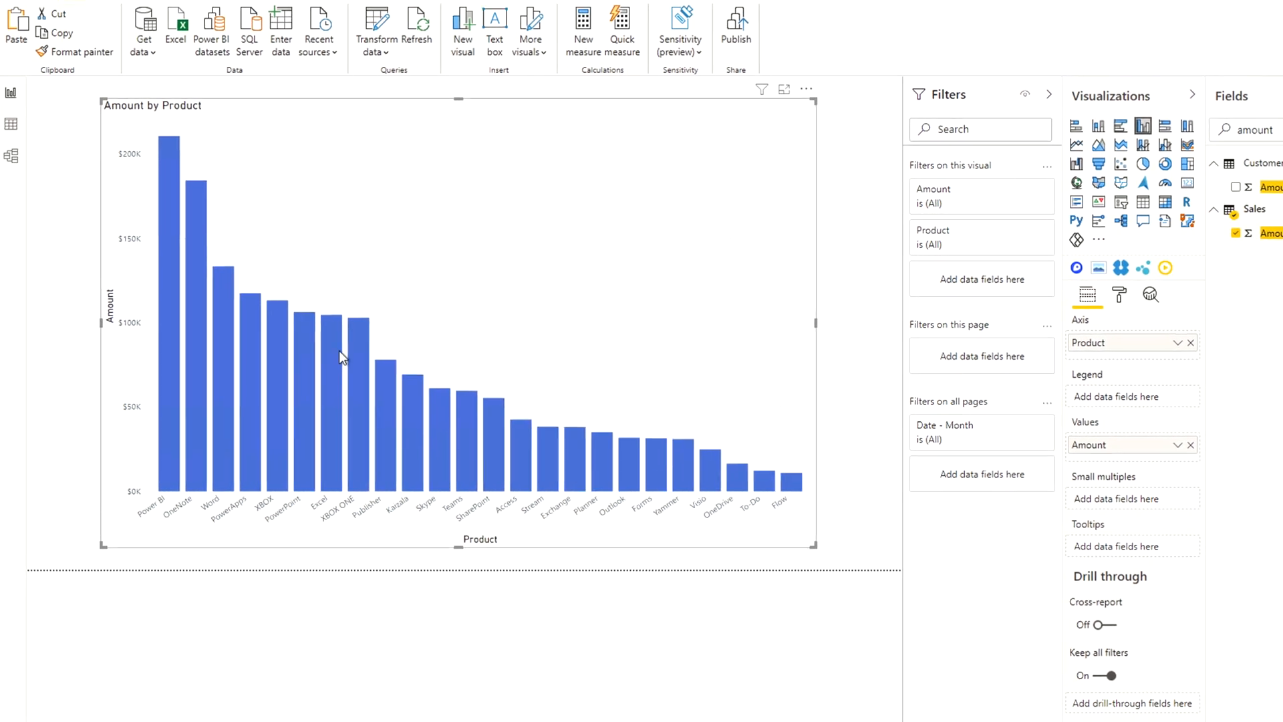
Step: Analyze where the Amount by Product distribution is different, starting from the Power BI bar, and examine the Returned comparison across all products
right_click(177, 365)
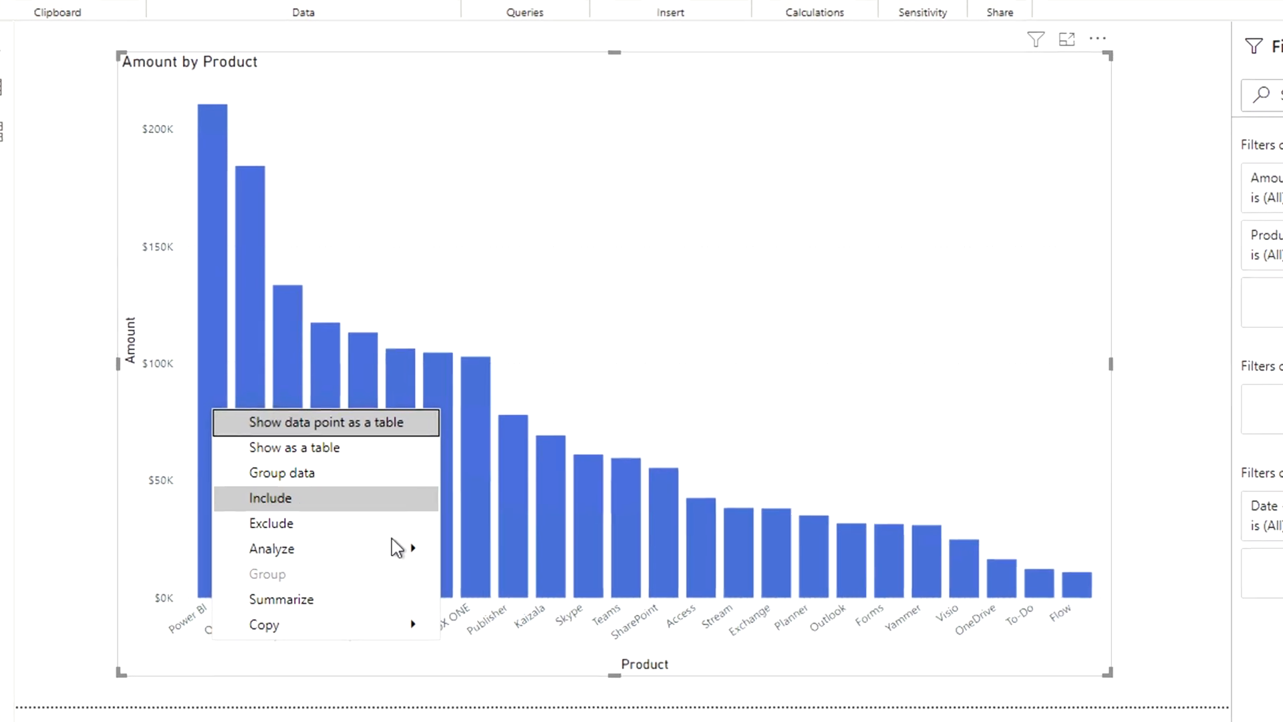
mouse_move(368, 520)
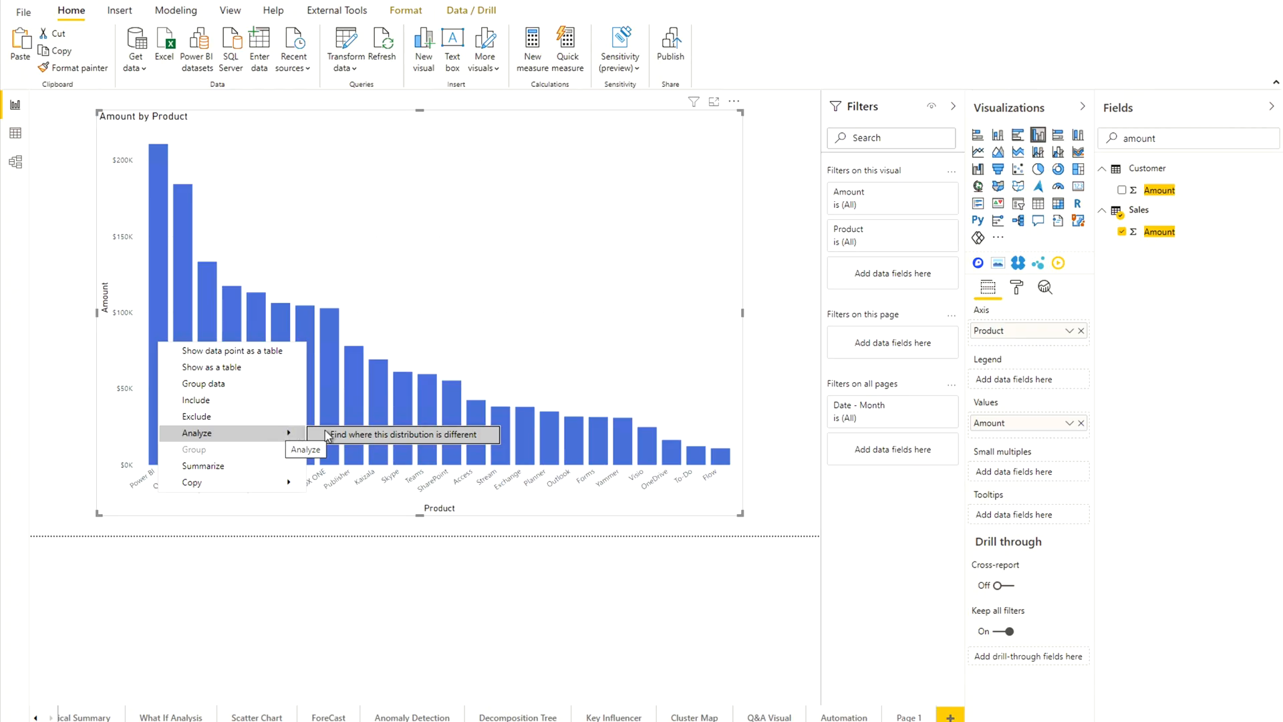
click(379, 440)
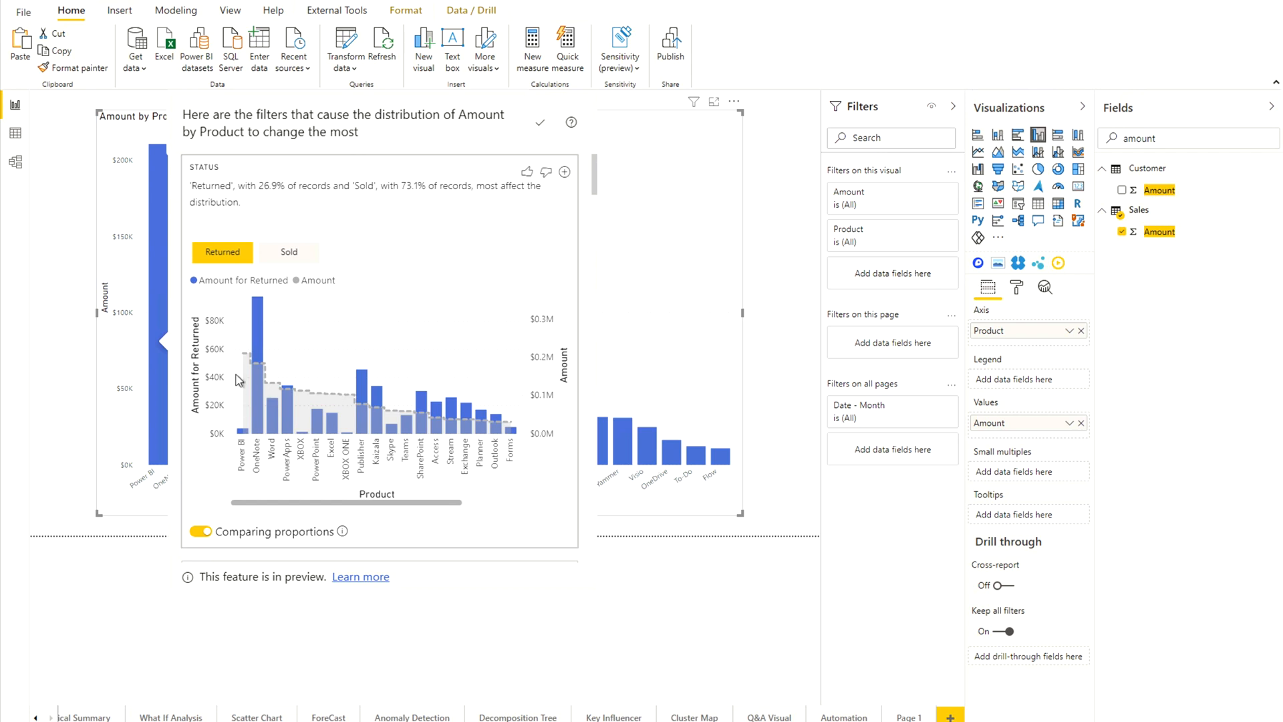
drag(407, 502, 522, 506)
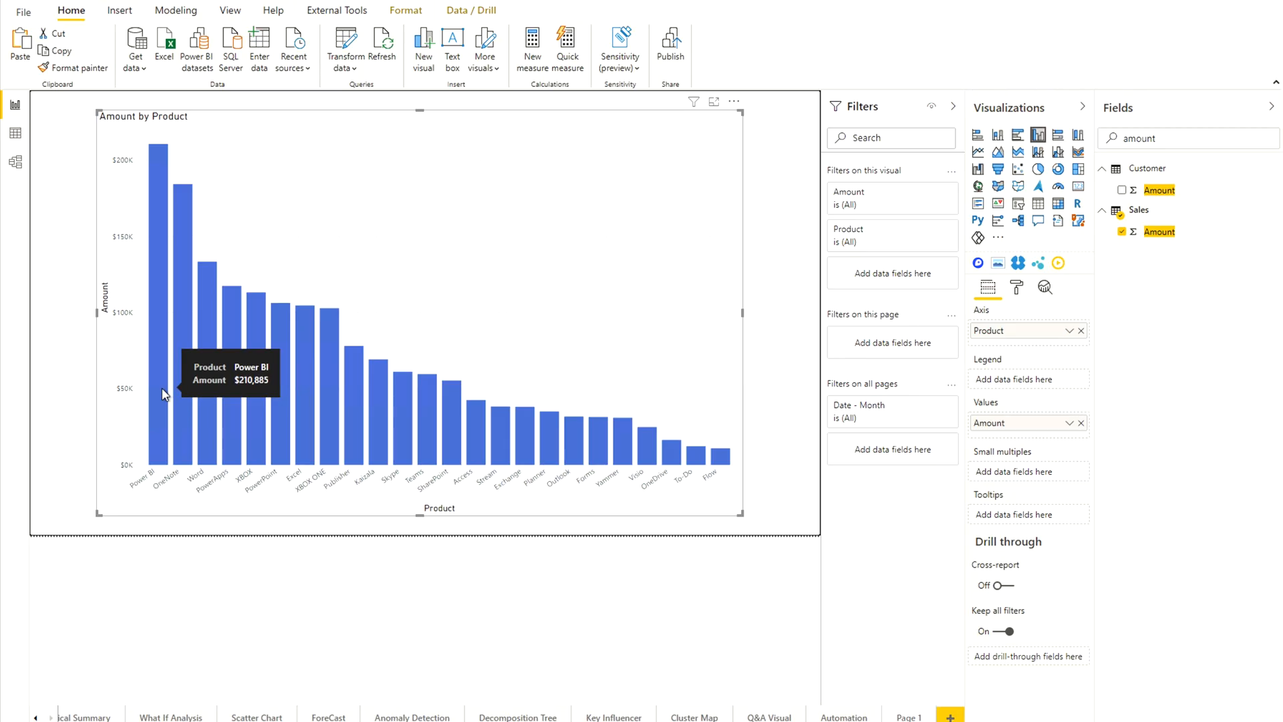
Step: Select the Power BI, OneNote, Word and PowerApps bars together and summarize them in a text box
click(165, 394)
ctrl+click(214, 407)
ctrl+click(213, 404)
ctrl+click(239, 404)
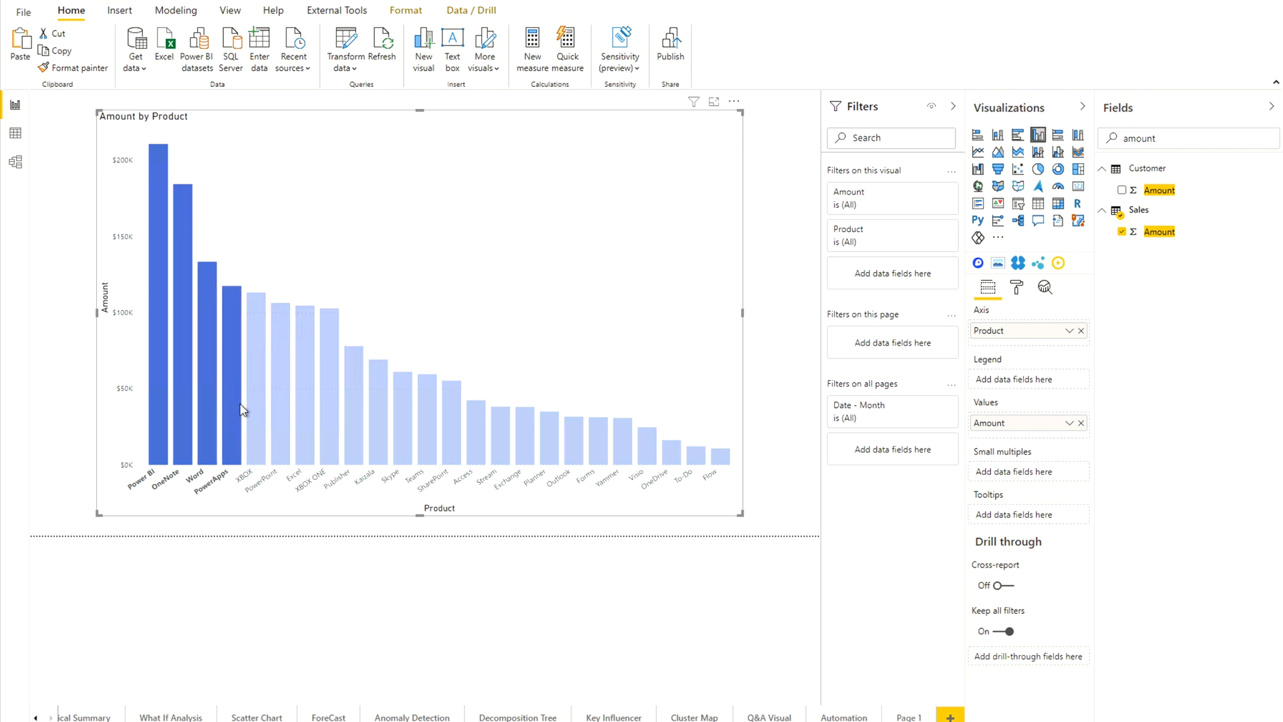
right_click(241, 407)
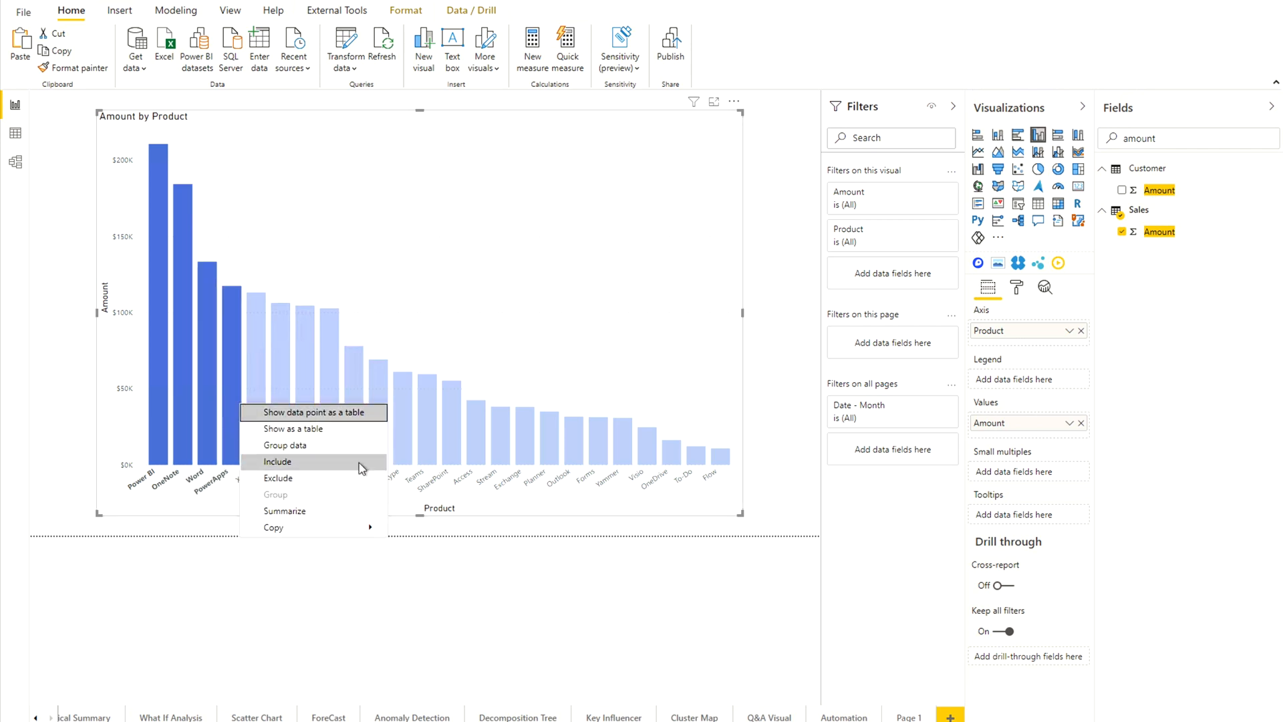
click(355, 511)
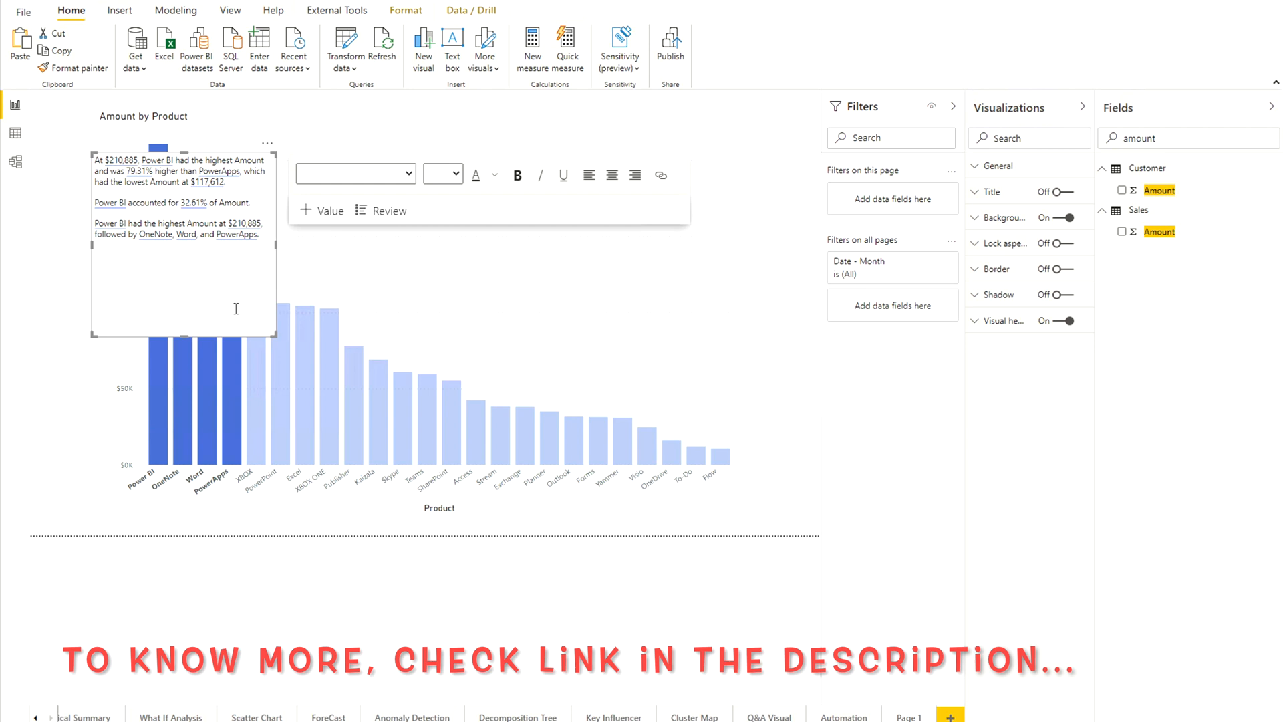
click(369, 525)
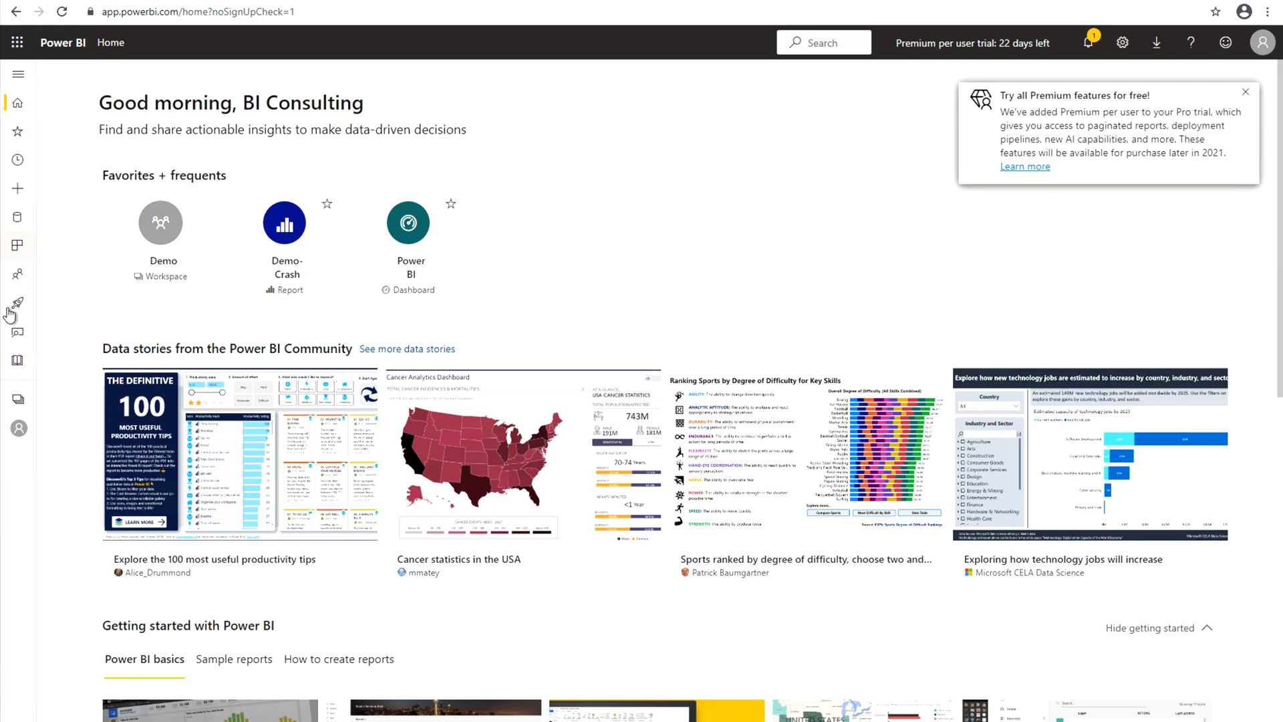
Step: In the Power BI service, open the Demo workspace and generate quick insights for the Demo- Crash Course dataset
click(20, 399)
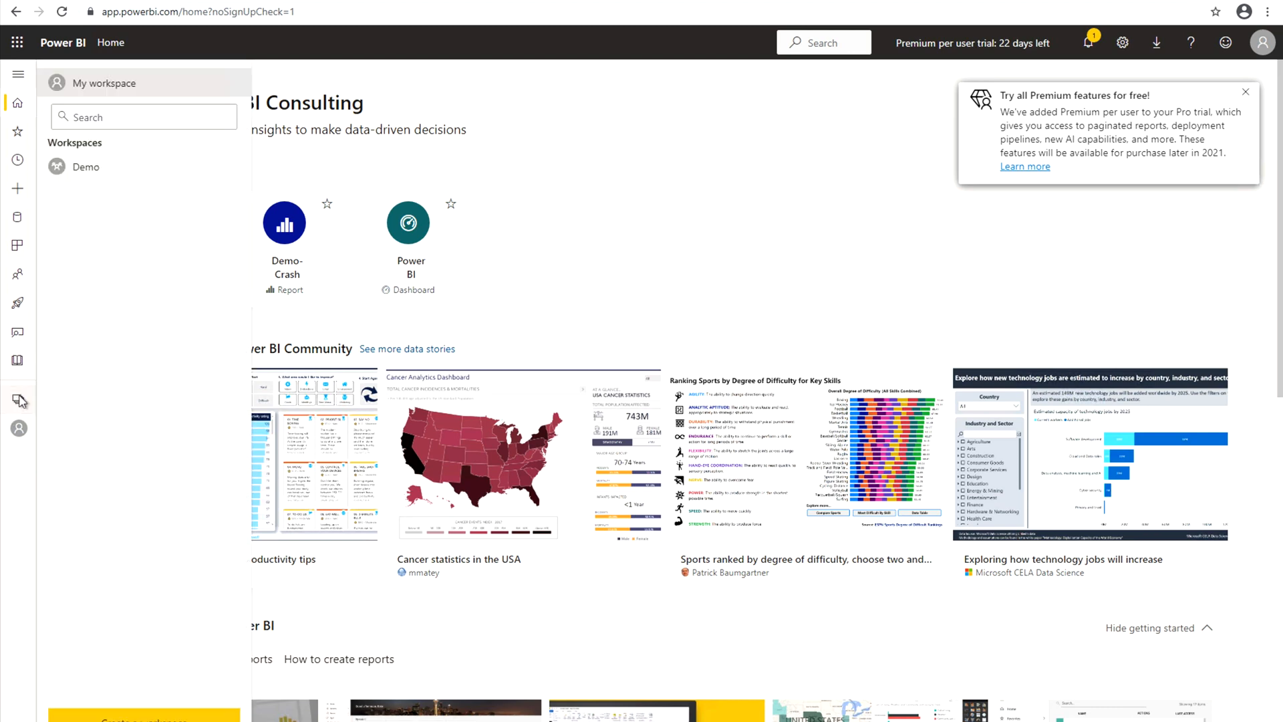
click(107, 167)
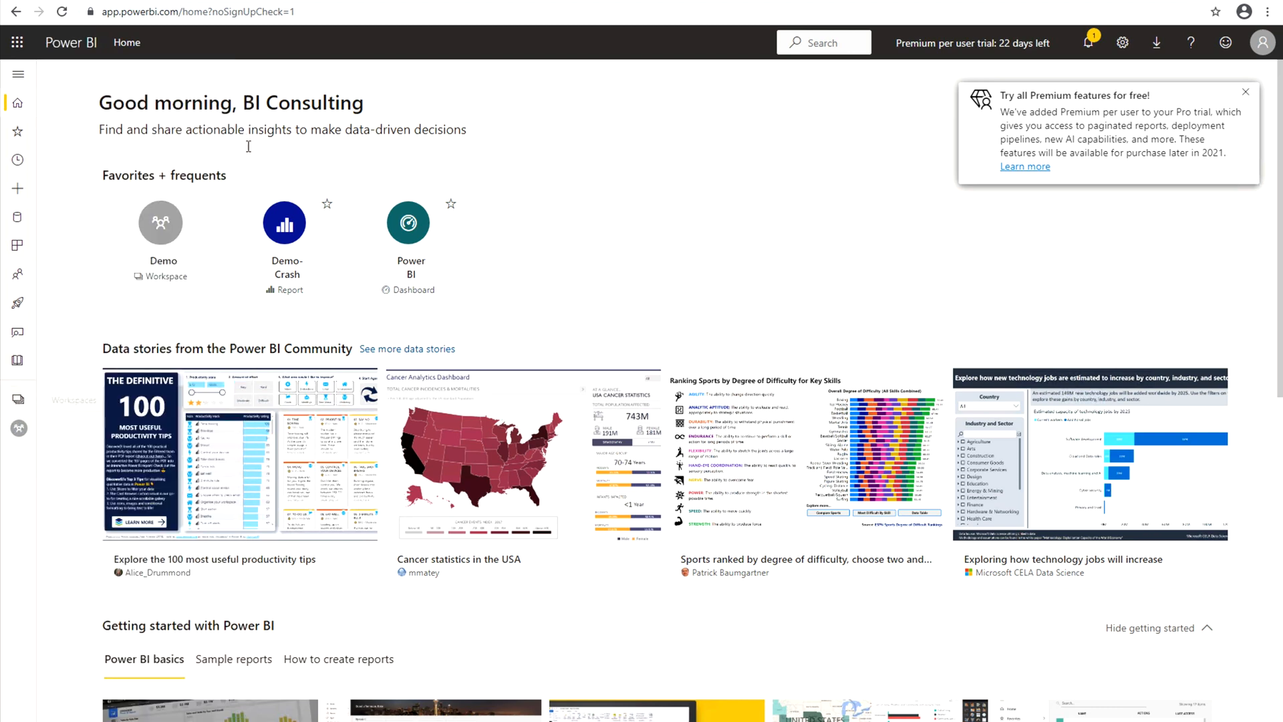
click(326, 281)
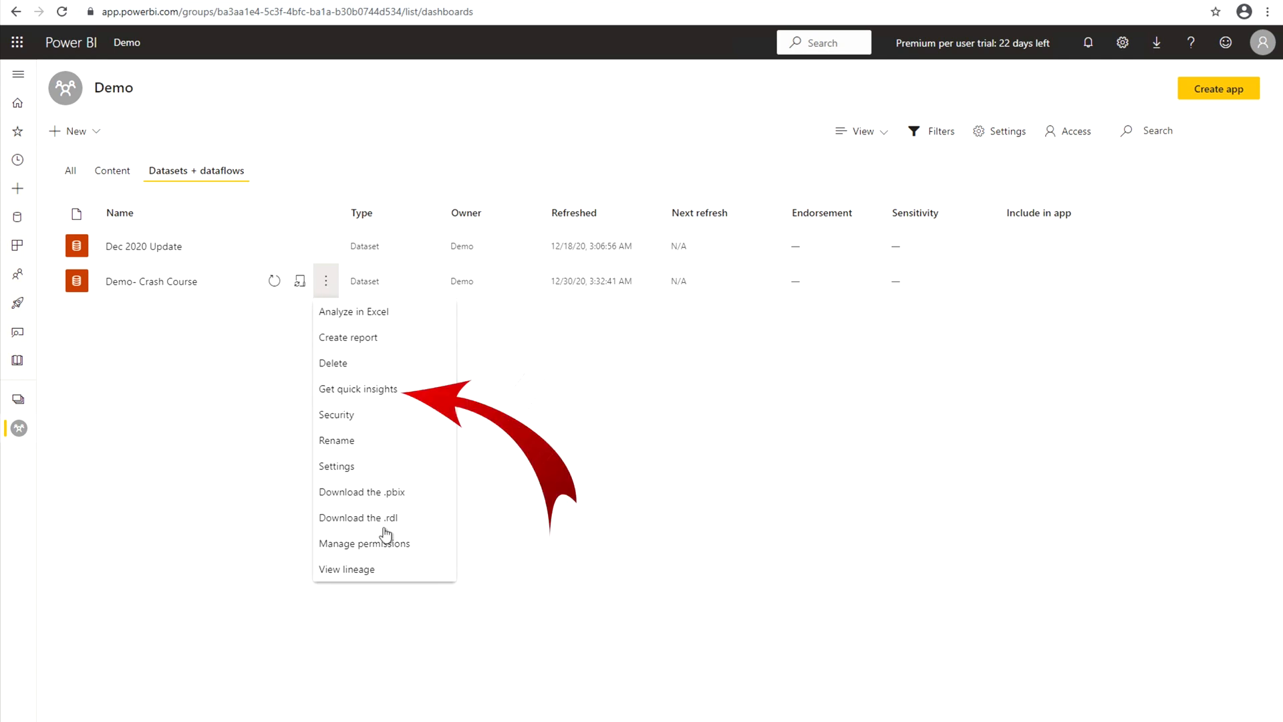
click(383, 396)
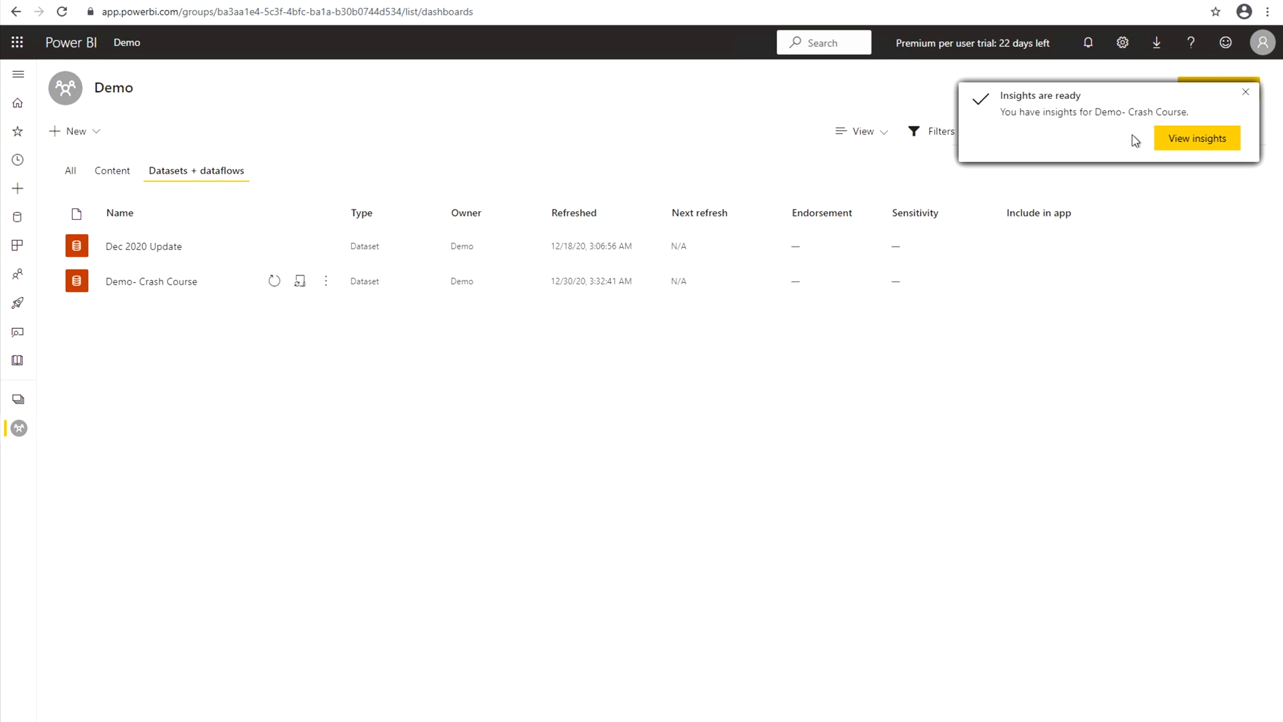
Step: Review the quick insights for Demo- Crash Course and preview the dashboard pinning options for Total Sales by Promotion Type
click(1220, 145)
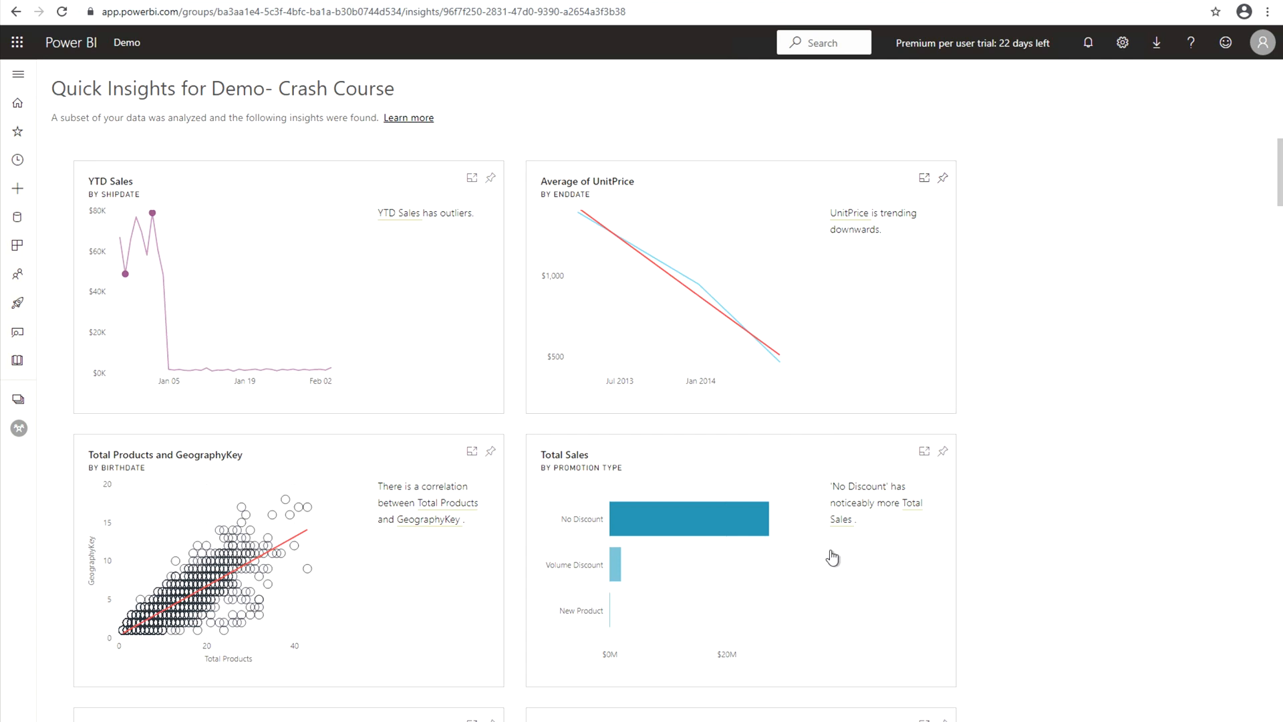
scroll(832, 557, down, 1)
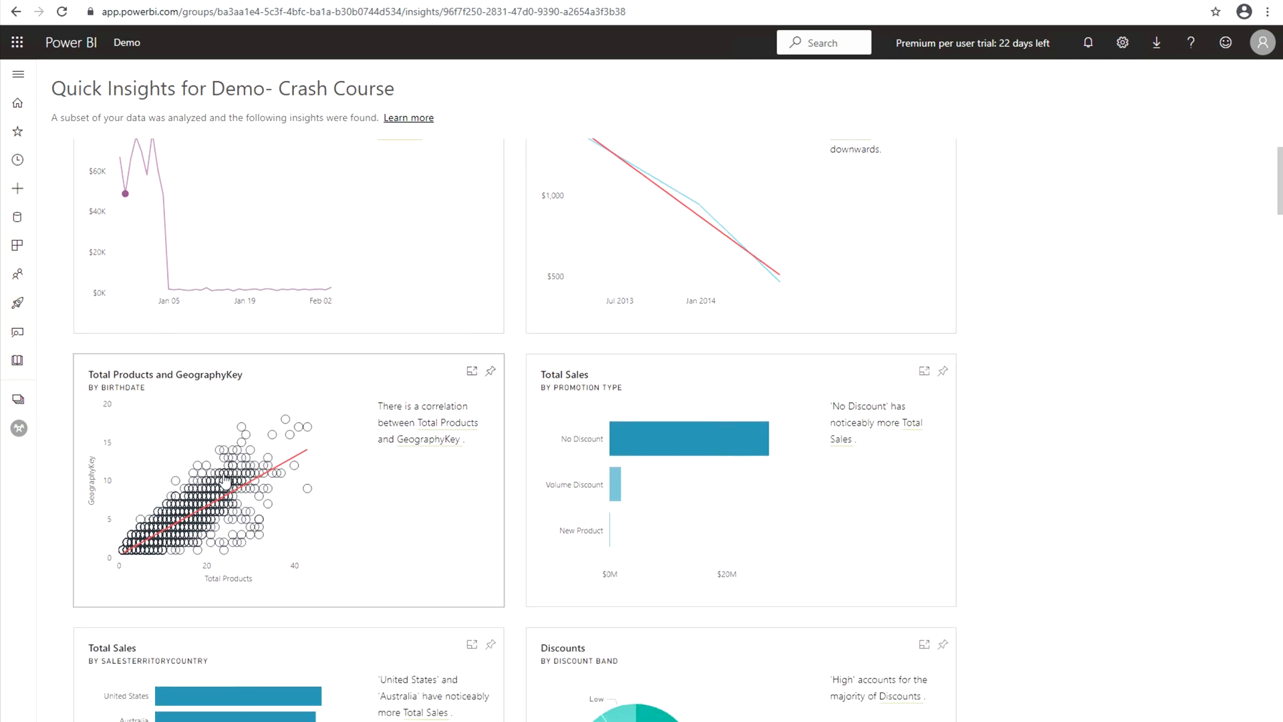
scroll(464, 561, down, 1)
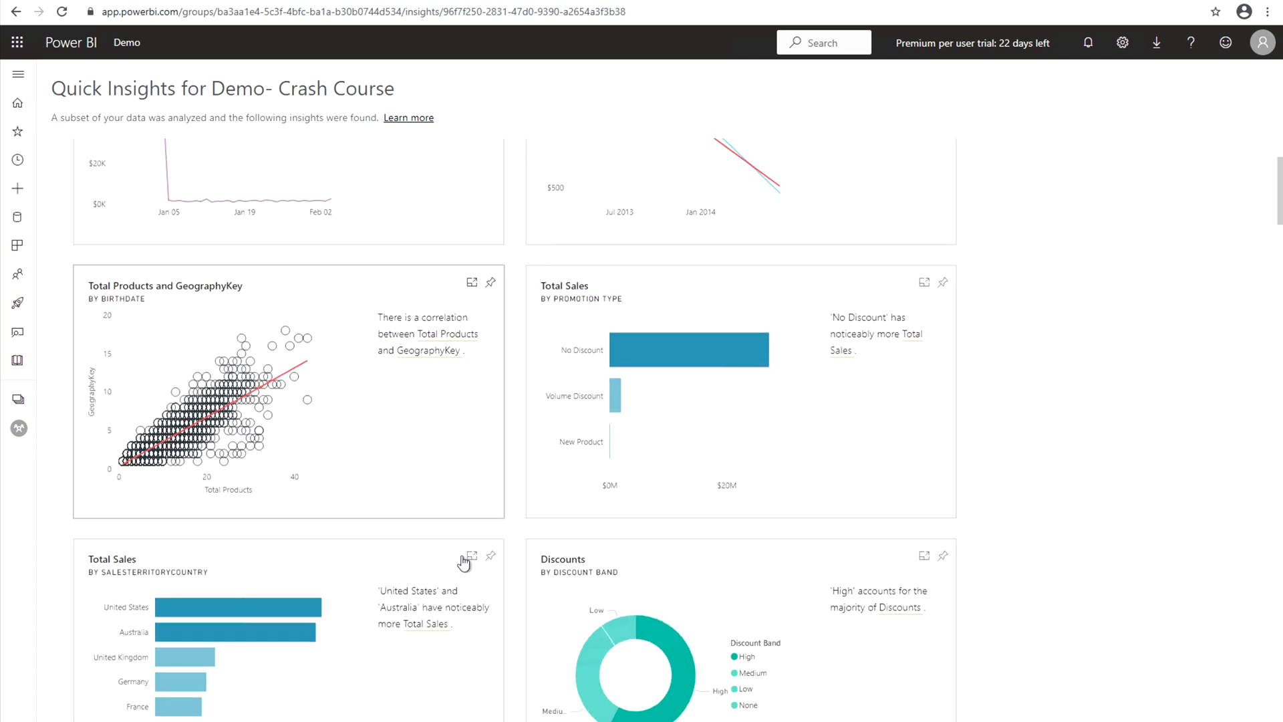
scroll(828, 613, down, 1)
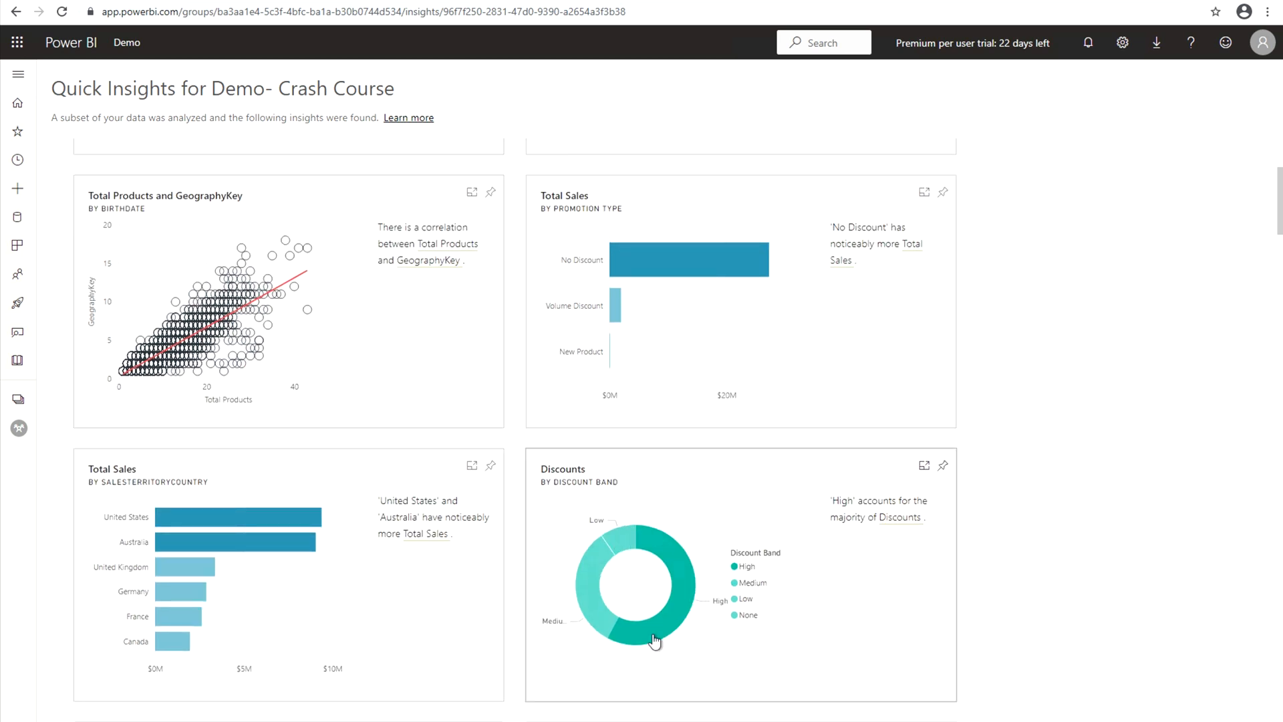
scroll(654, 640, down, 5)
scroll(832, 545, up, 5)
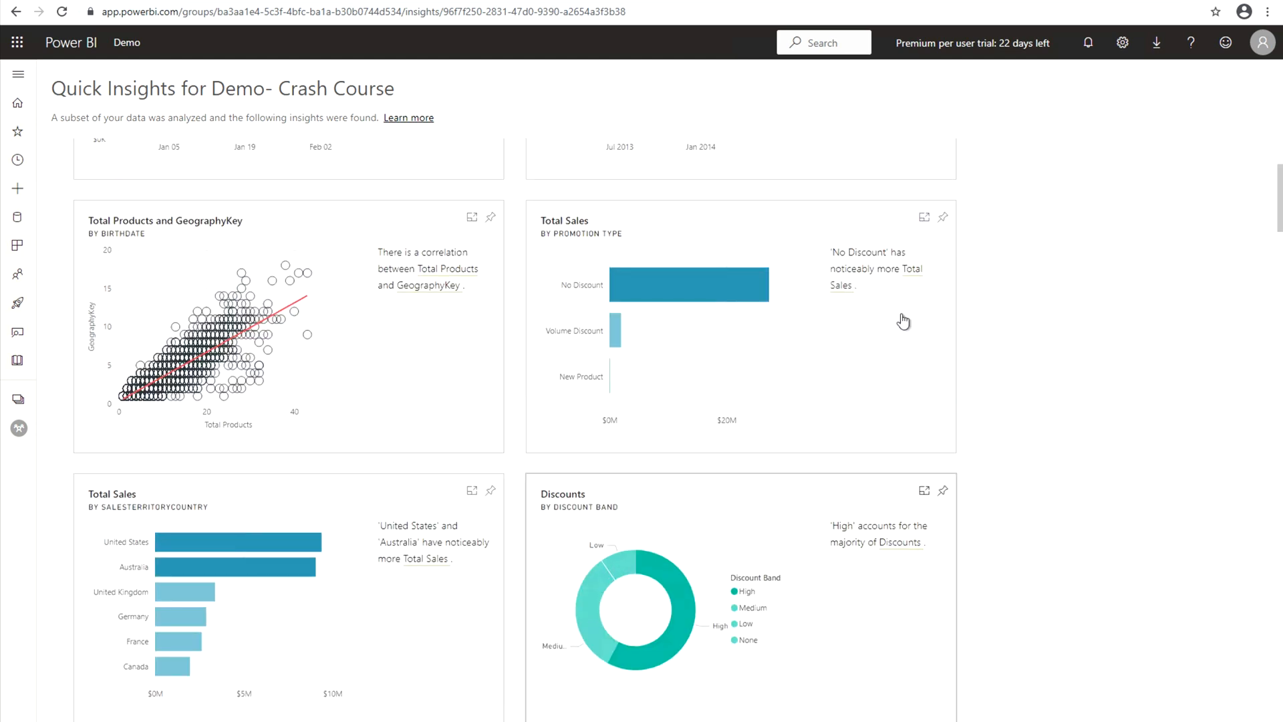
click(943, 219)
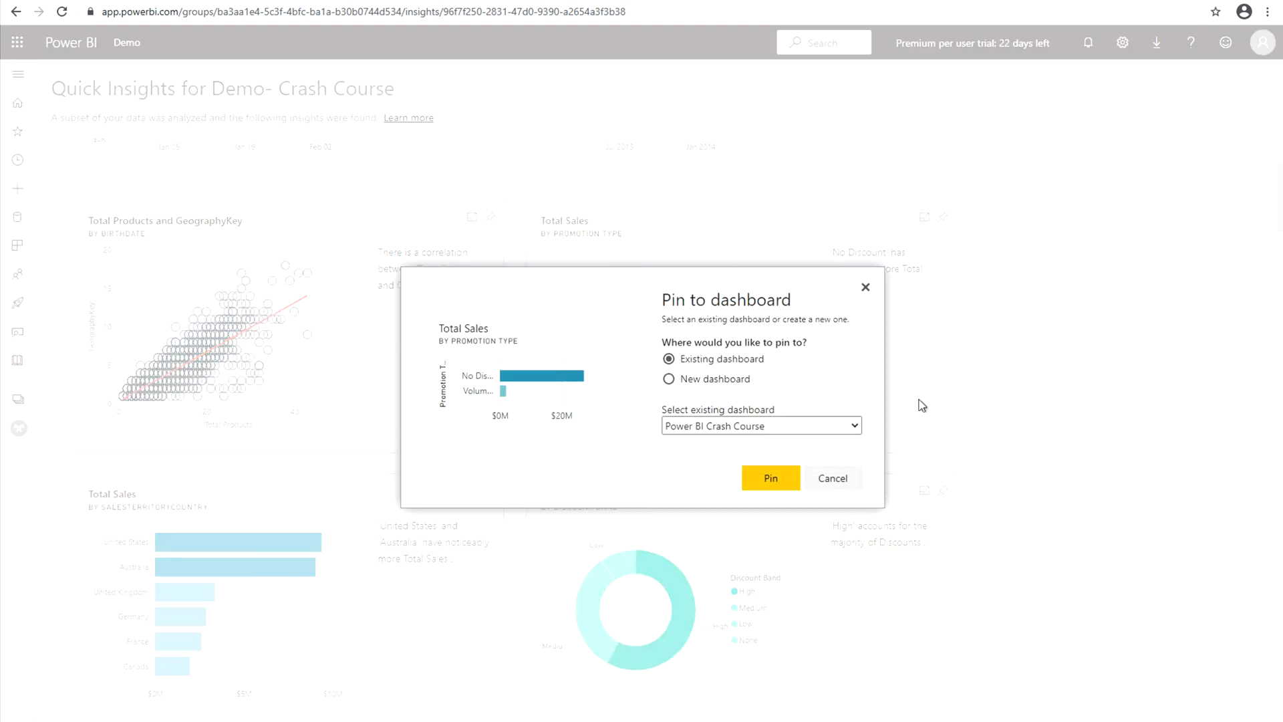
click(843, 480)
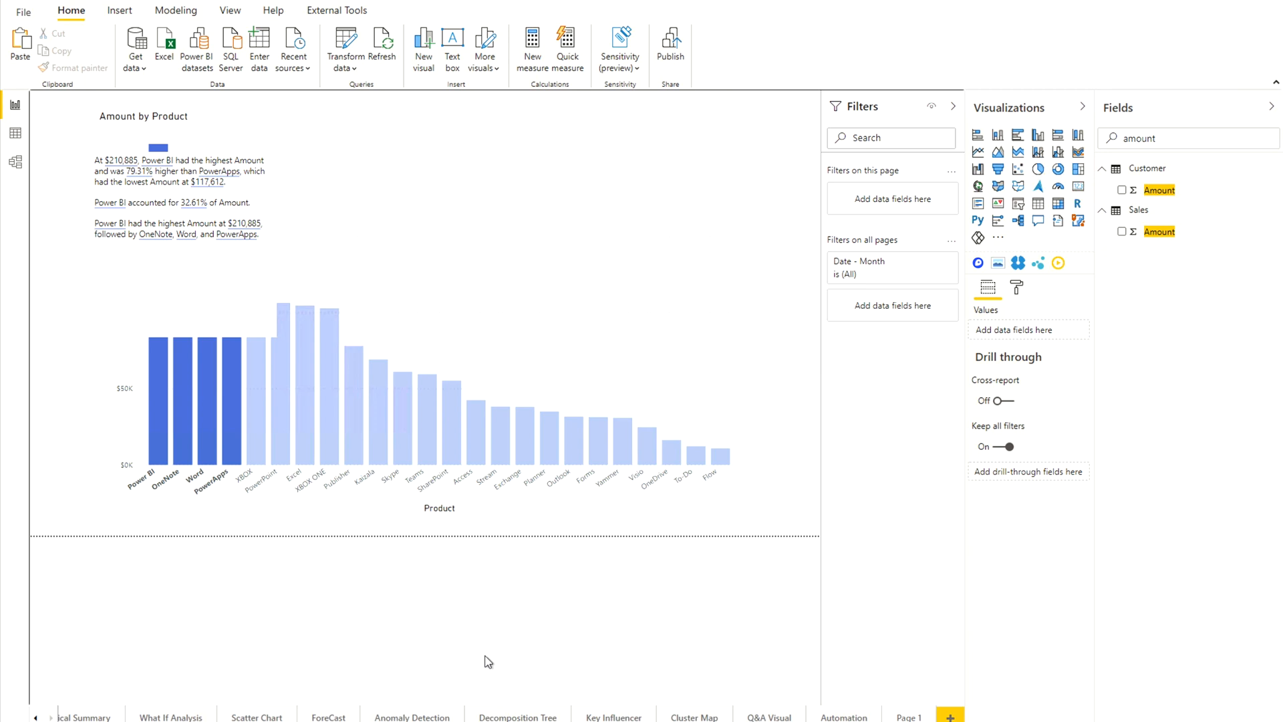
Step: Back in Power BI Desktop, select the Amount by Product column chart and open the options for its OneNote bar
click(120, 11)
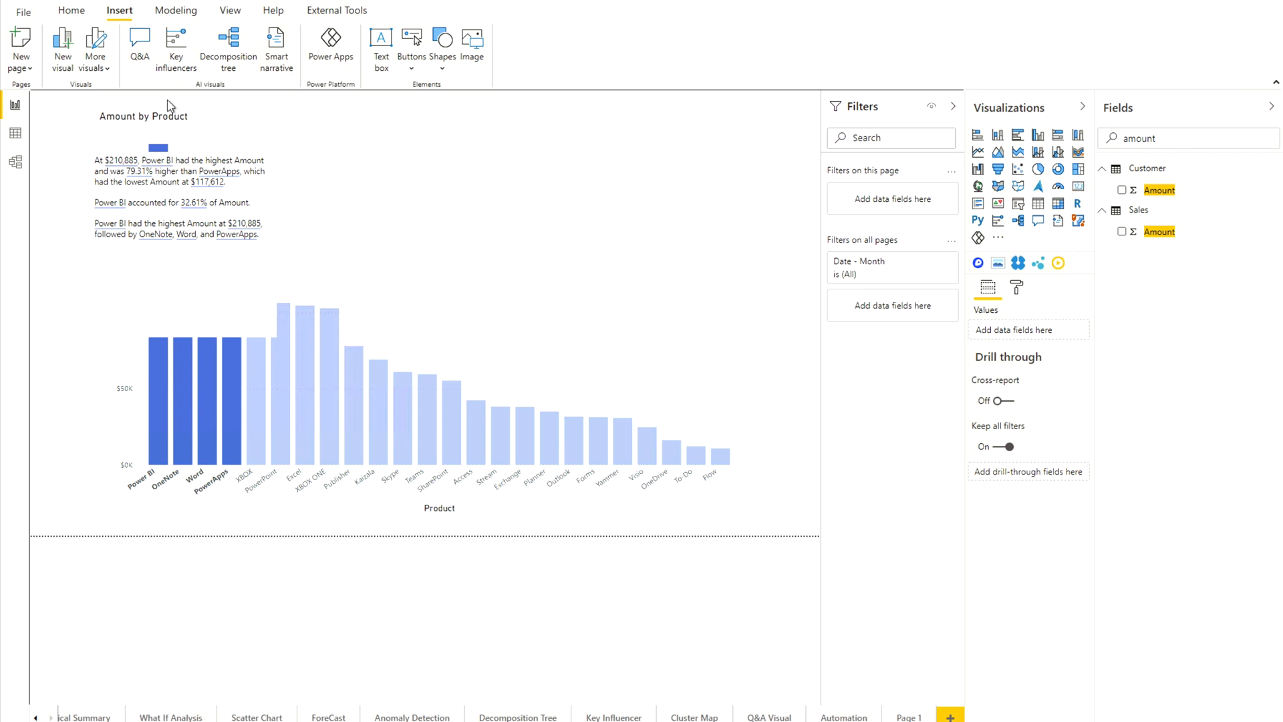
click(255, 143)
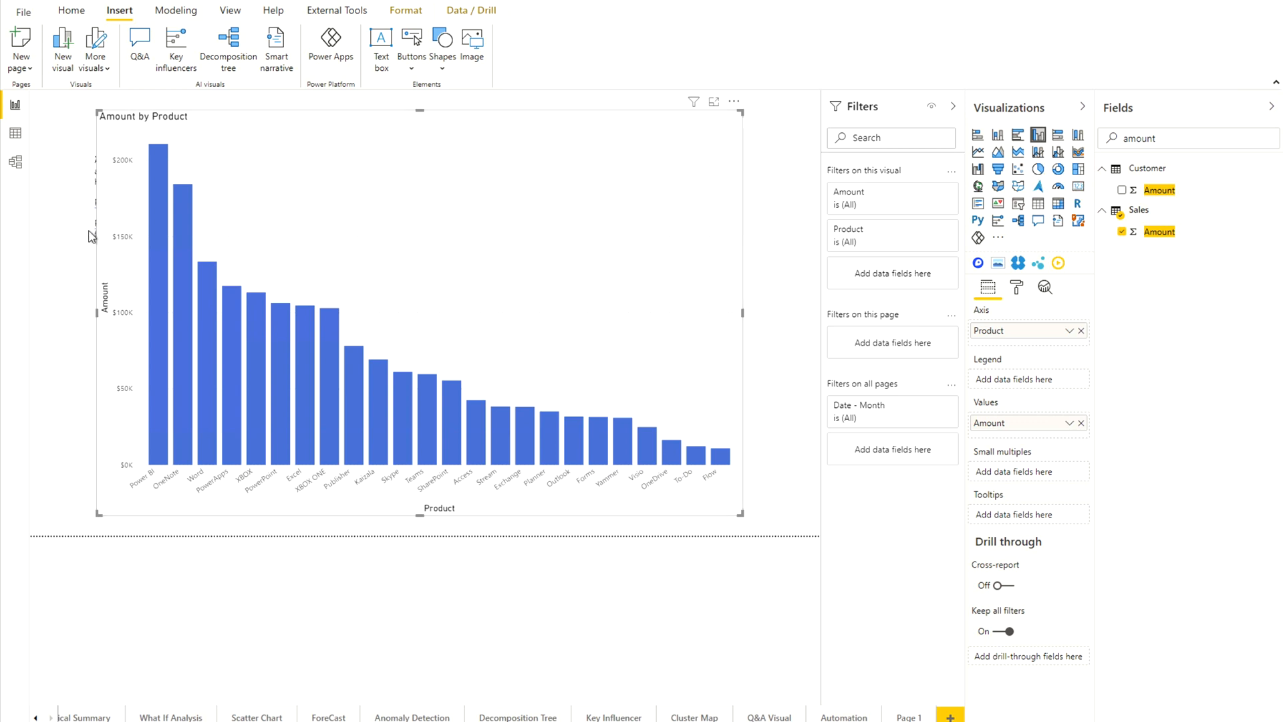
right_click(174, 307)
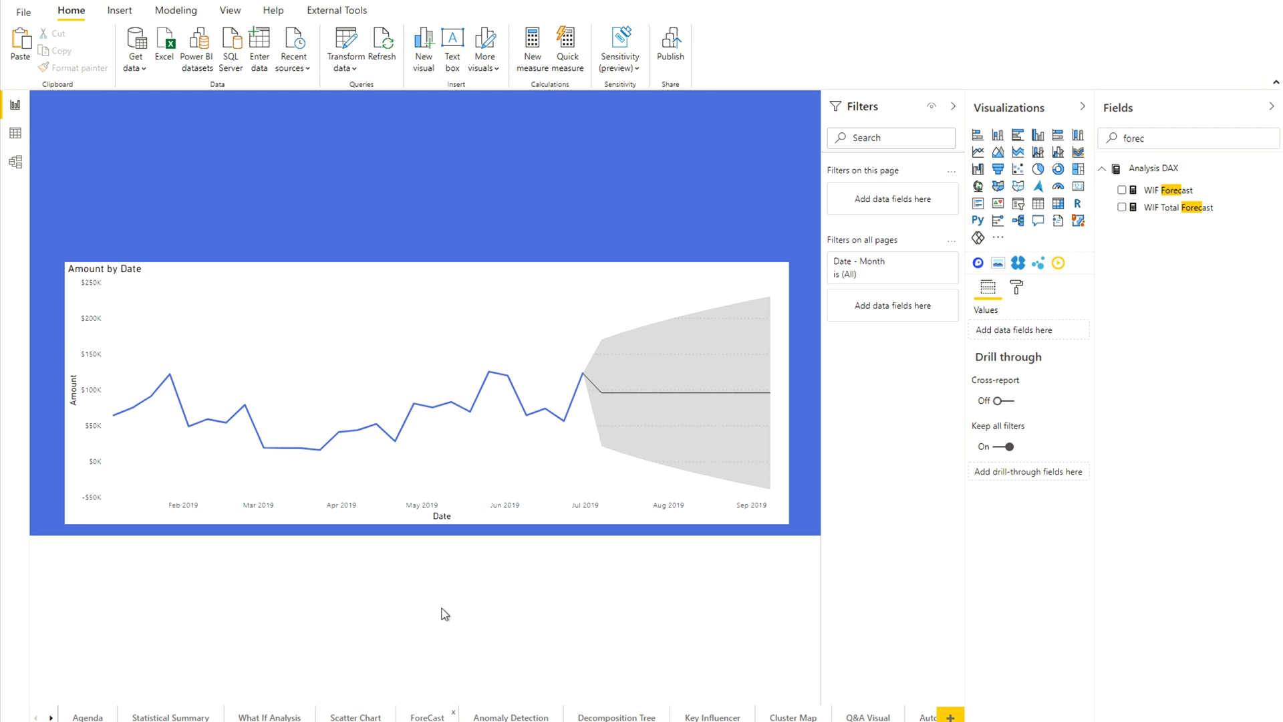
Step: Add a 10-point forecast to the Amount by Date line chart on the ForeCast page
click(491, 315)
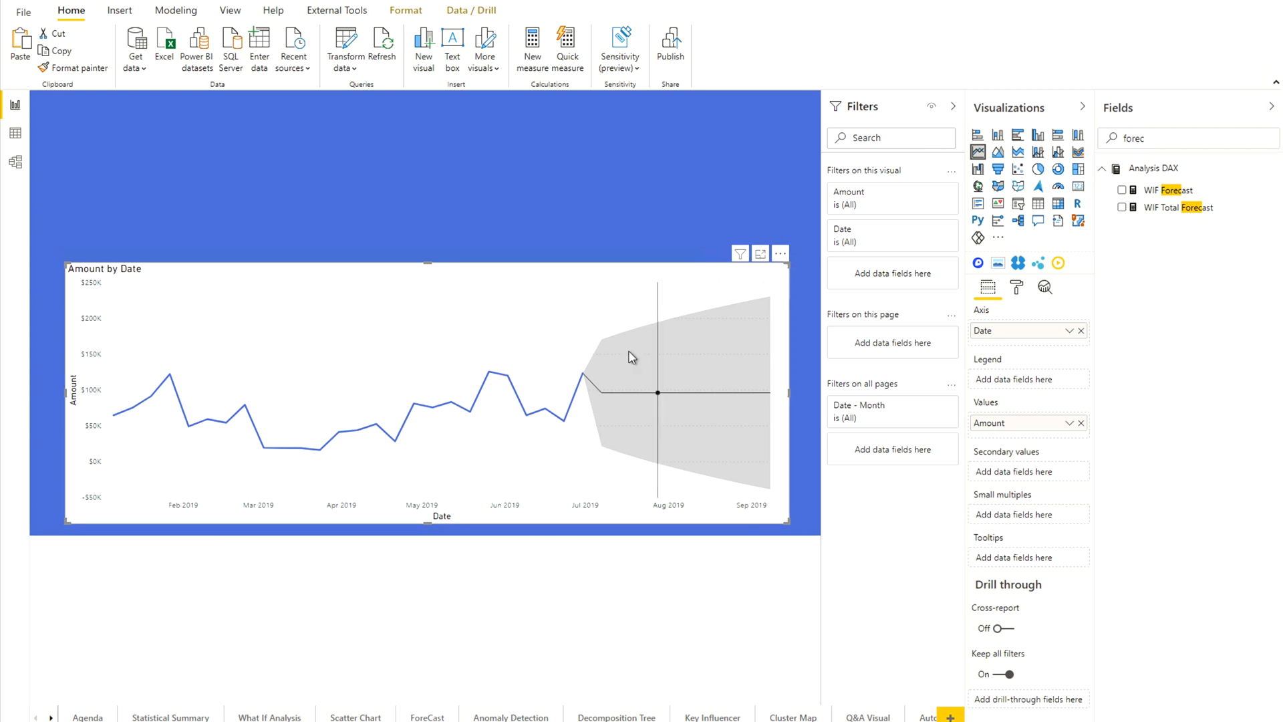
mouse_move(689, 447)
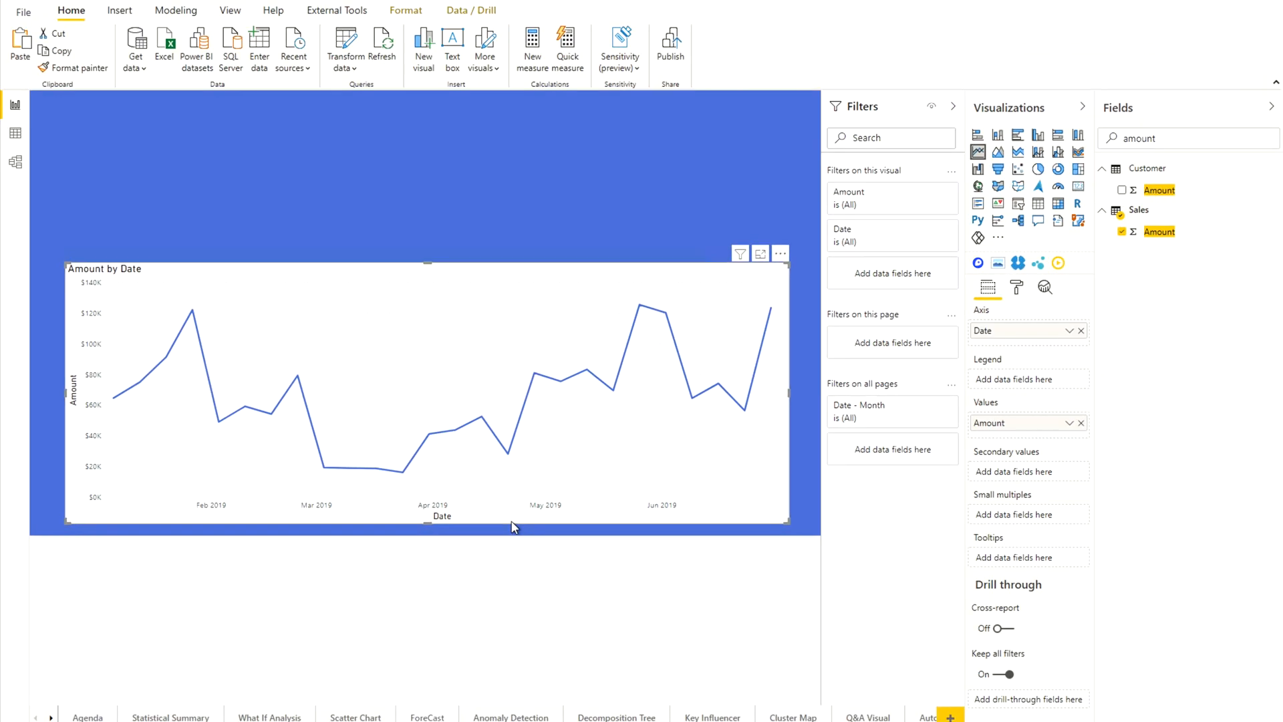
click(1044, 283)
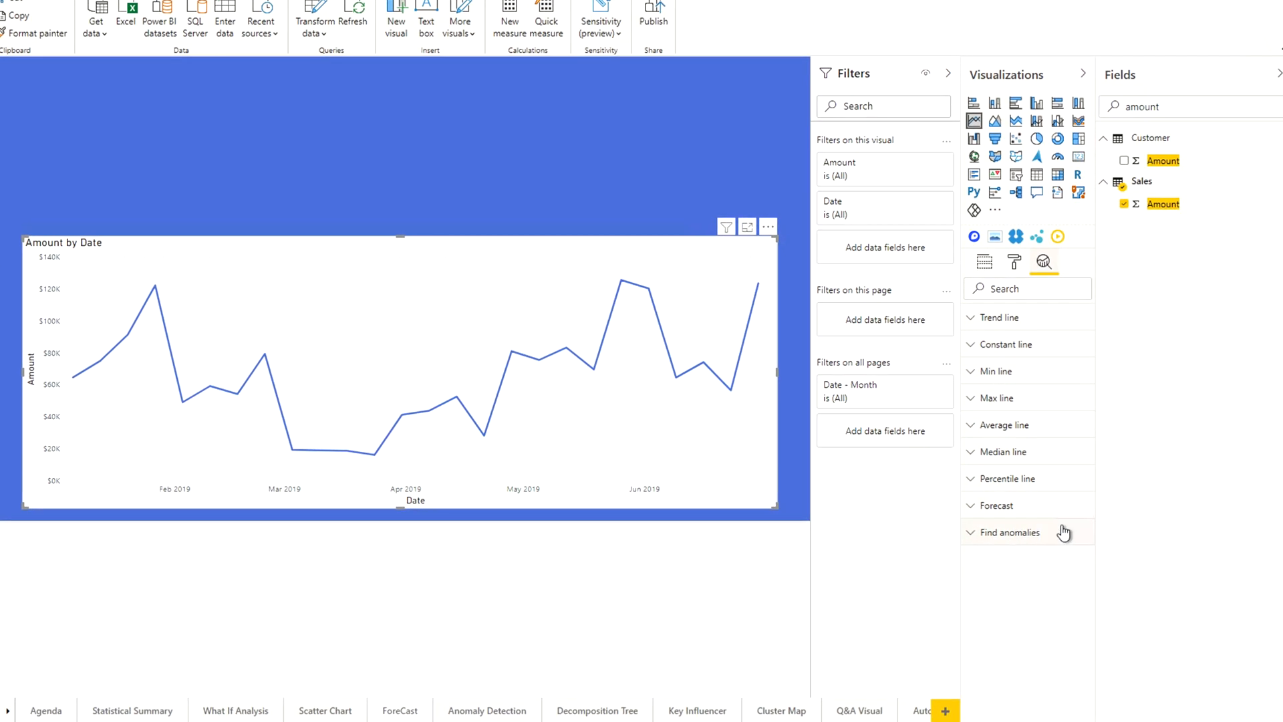
click(1026, 505)
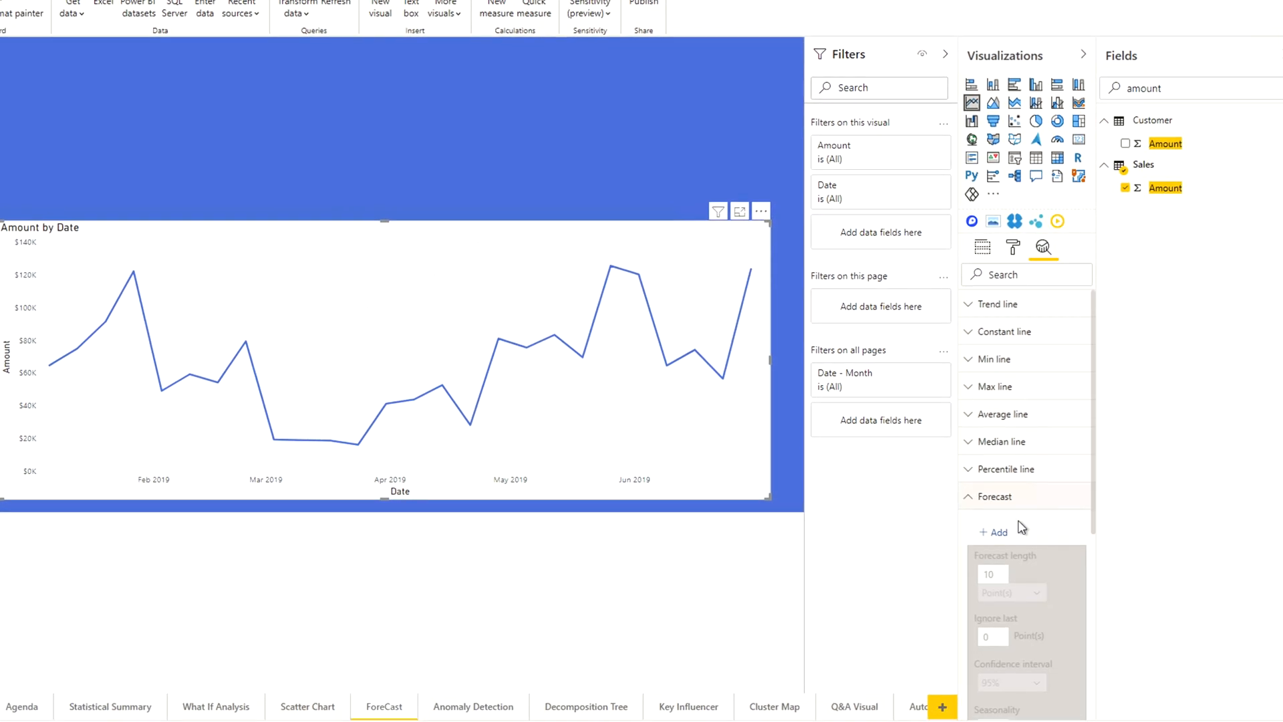
scroll(1019, 521, down, 1)
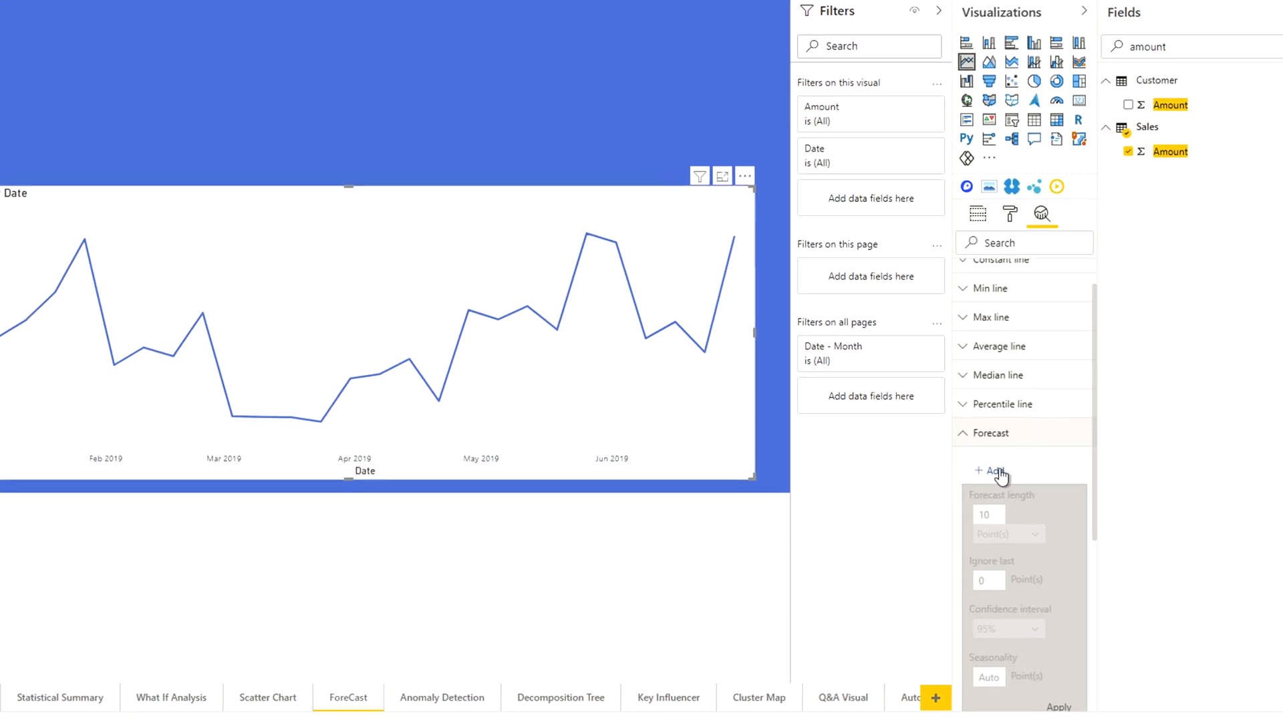
click(996, 471)
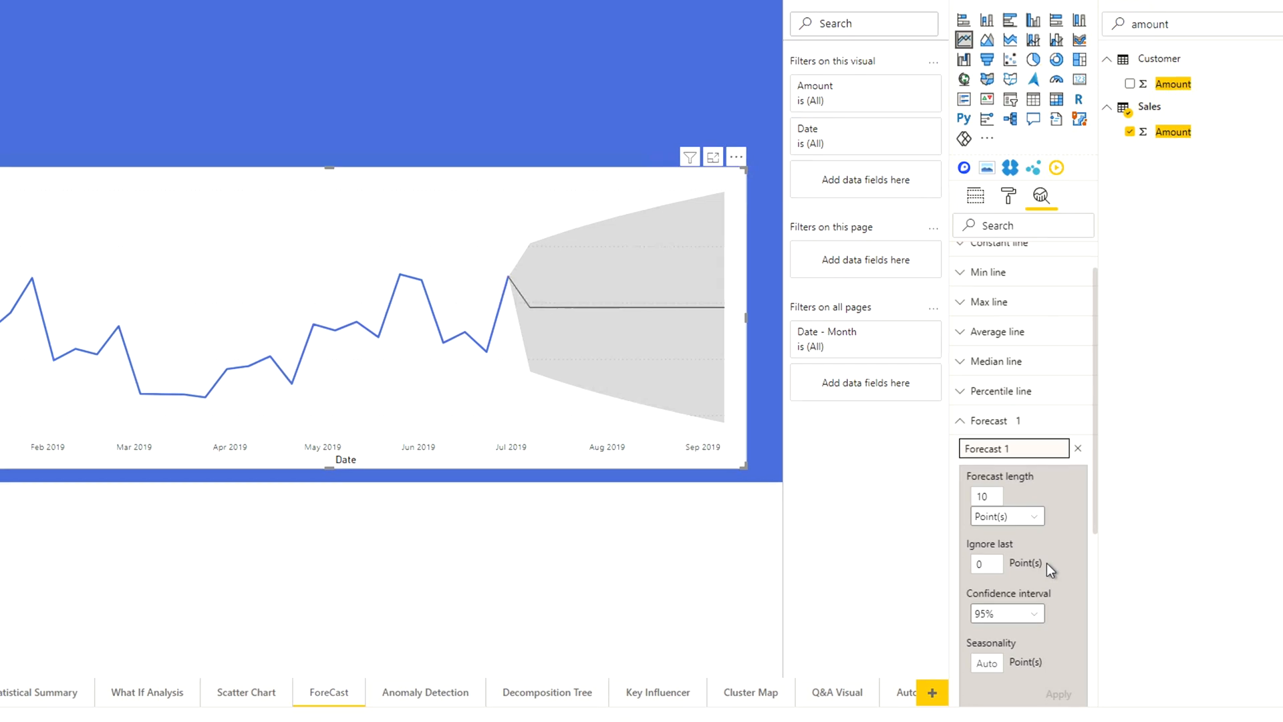
scroll(1046, 563, down, 1)
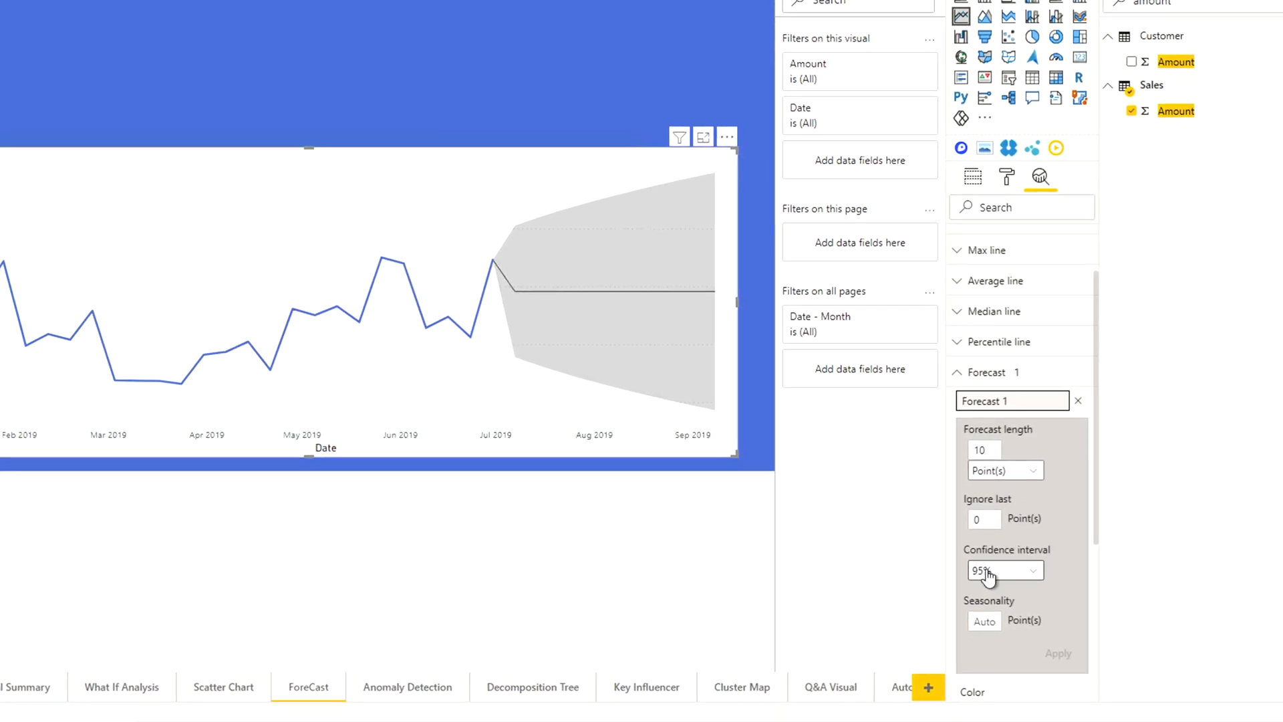
Step: Keep the forecast's ignored last points at 0, set its confidence interval to 75% and apply the settings
click(974, 508)
text(0)
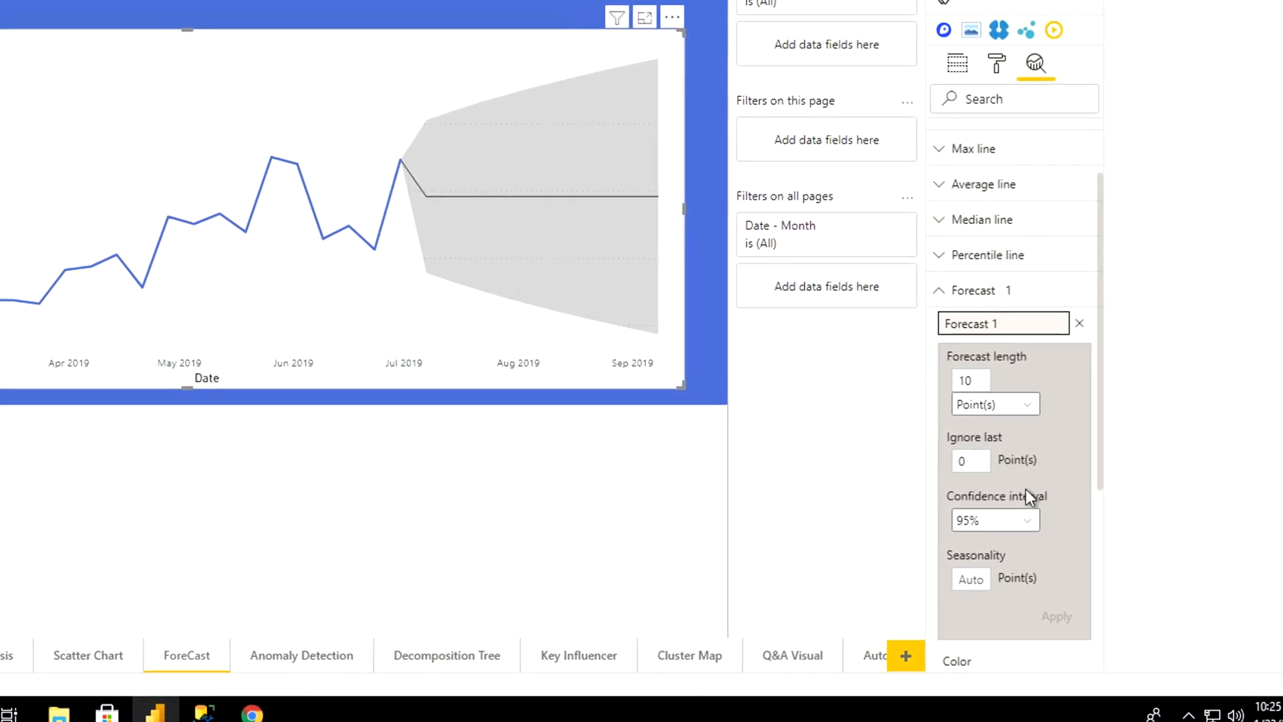
click(1022, 520)
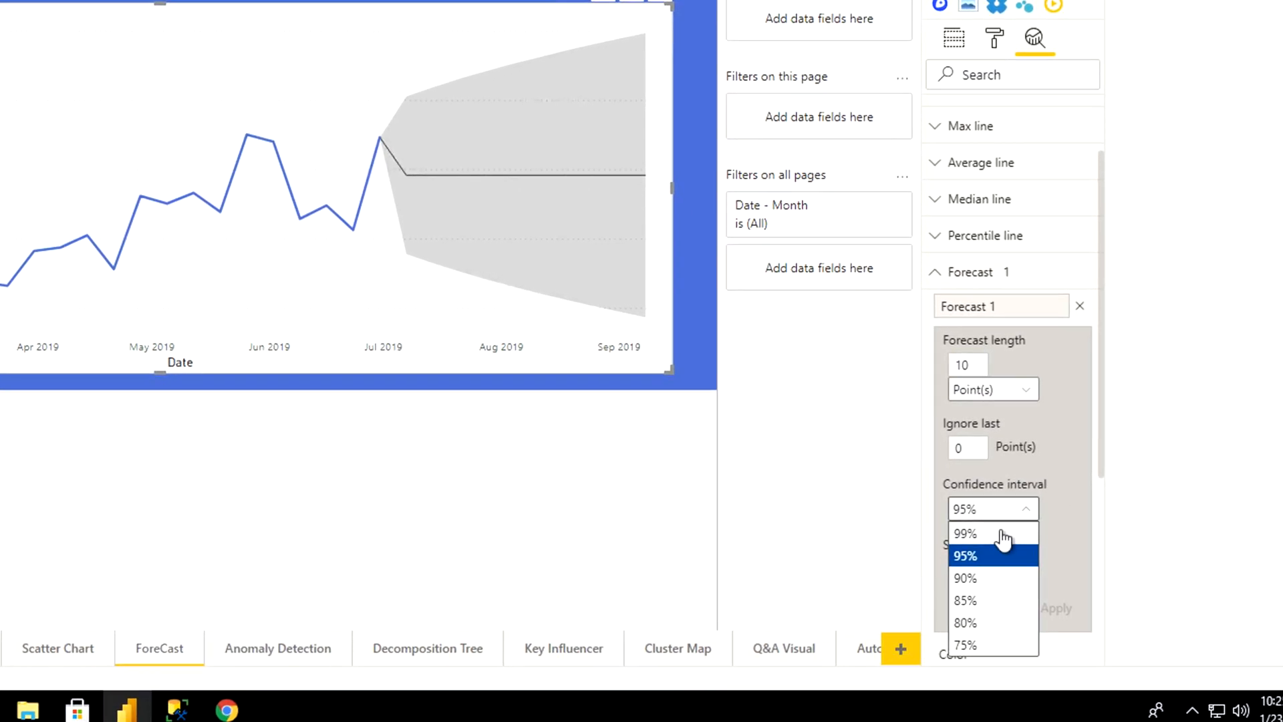
click(987, 641)
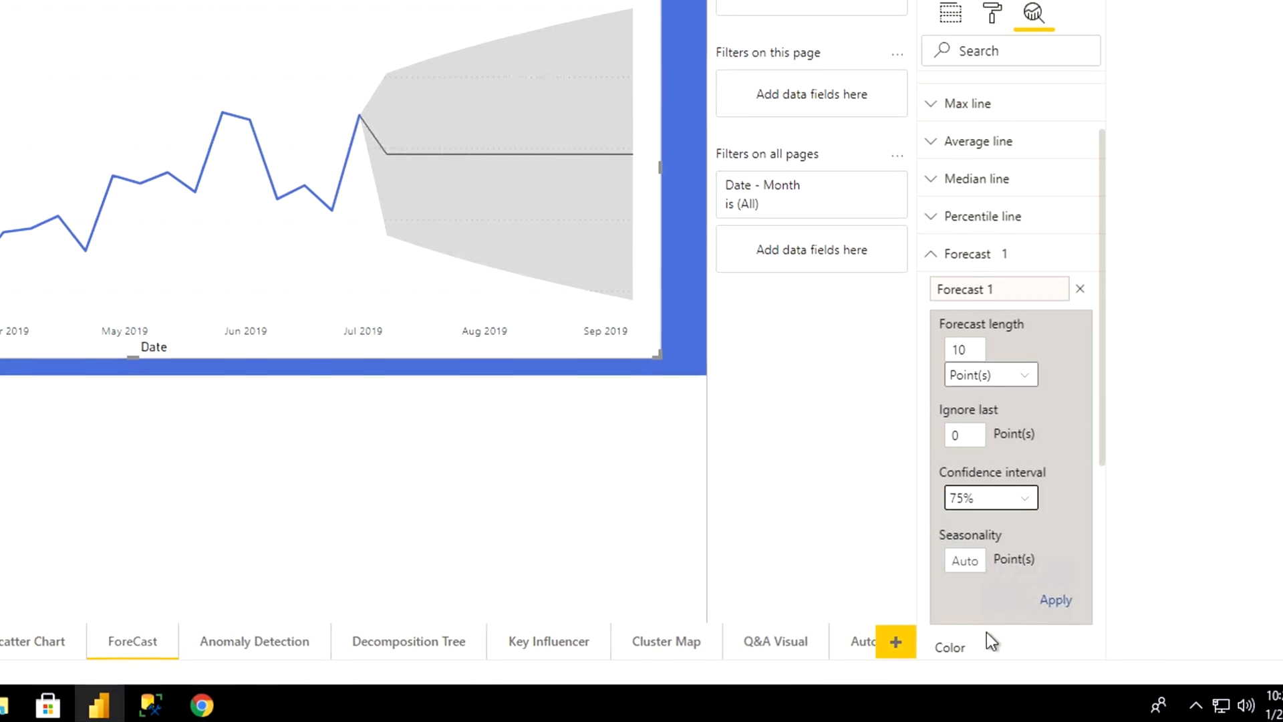
click(1056, 594)
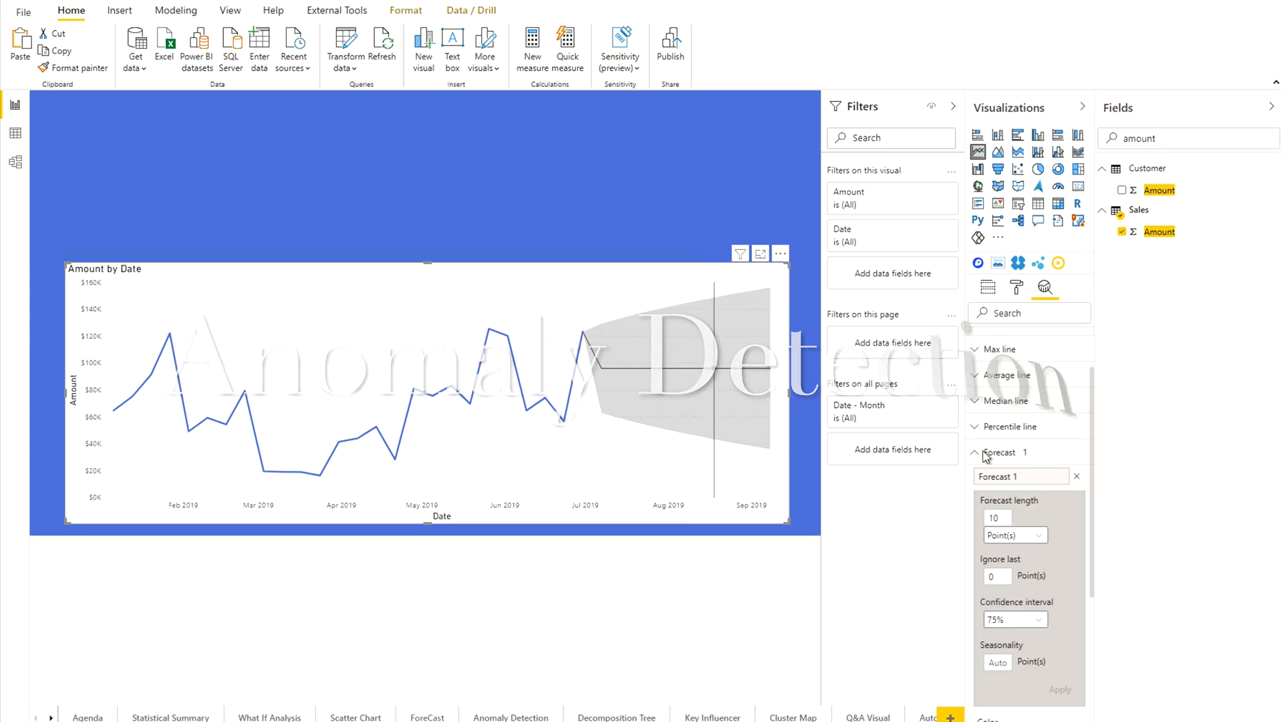
Step: Remove the forecast from the Amount by Date line chart
click(985, 454)
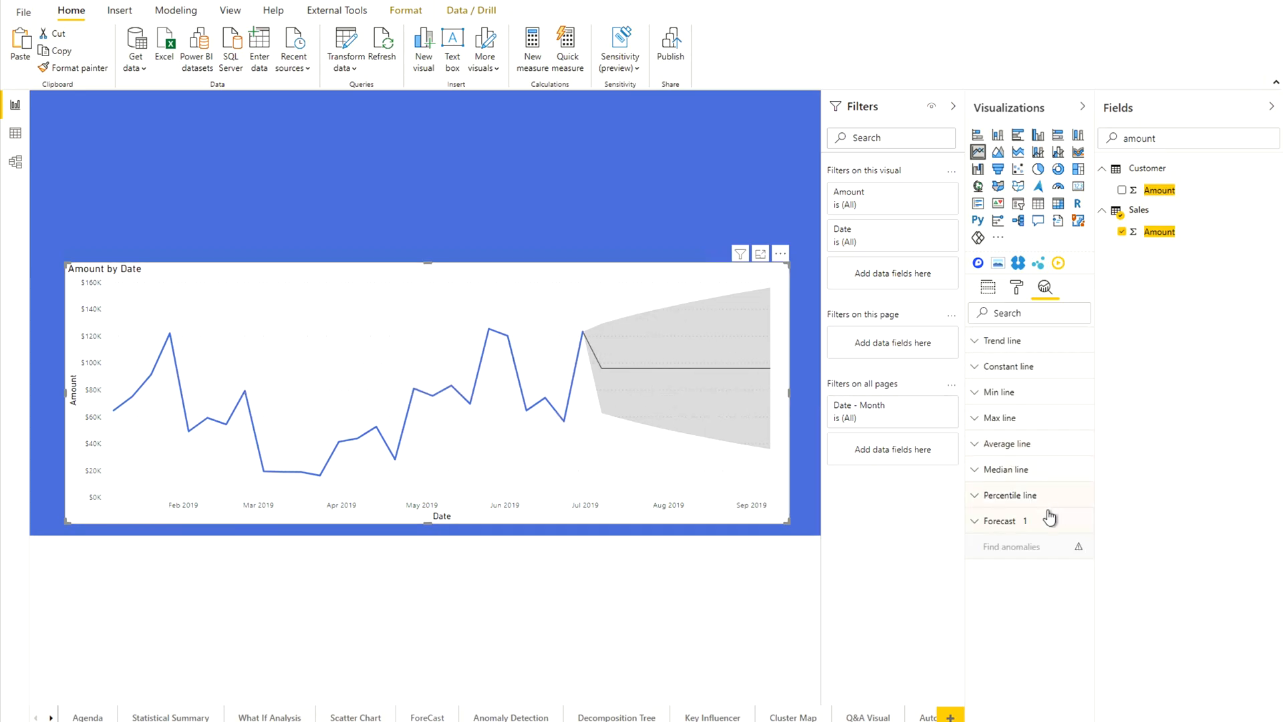
click(1042, 525)
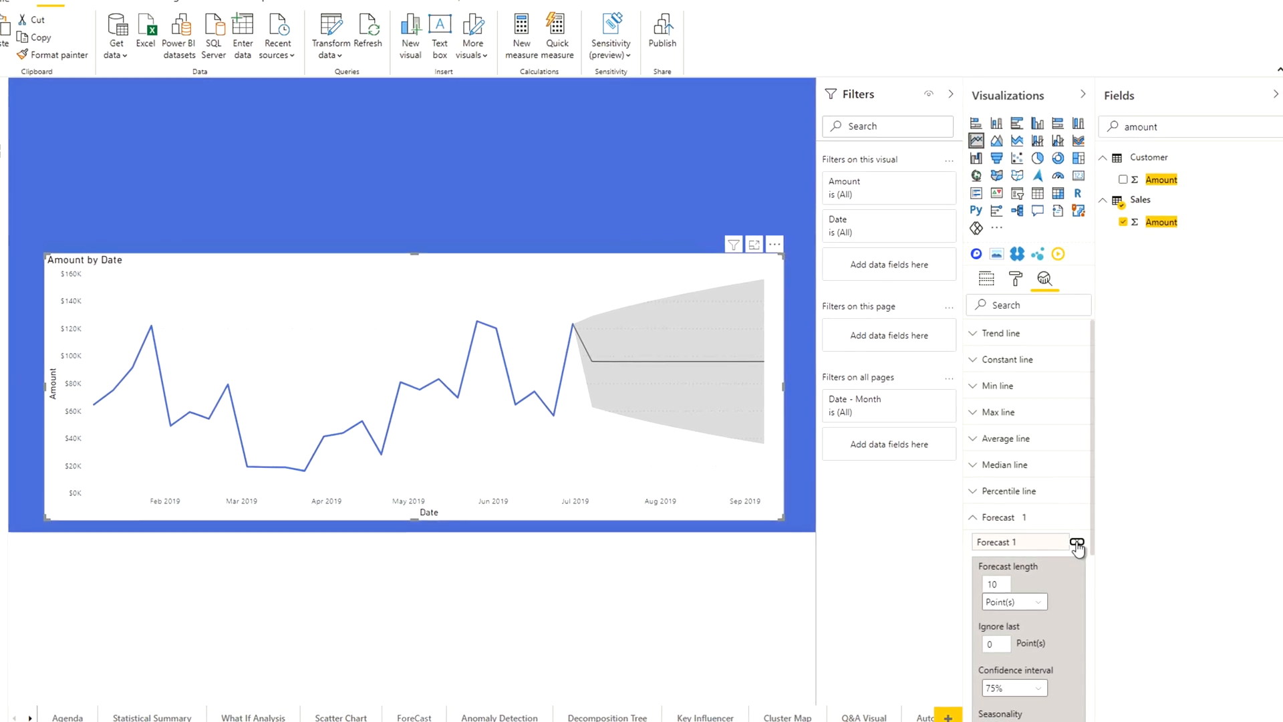
click(1077, 544)
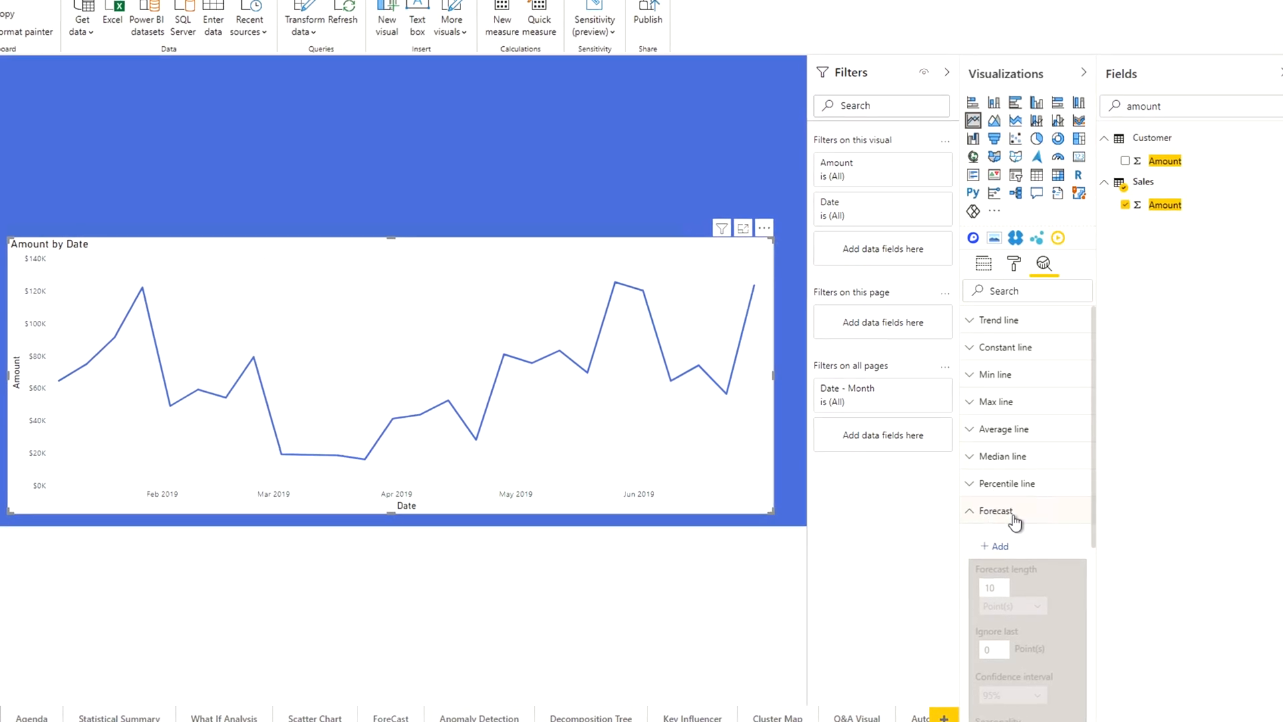
click(1014, 519)
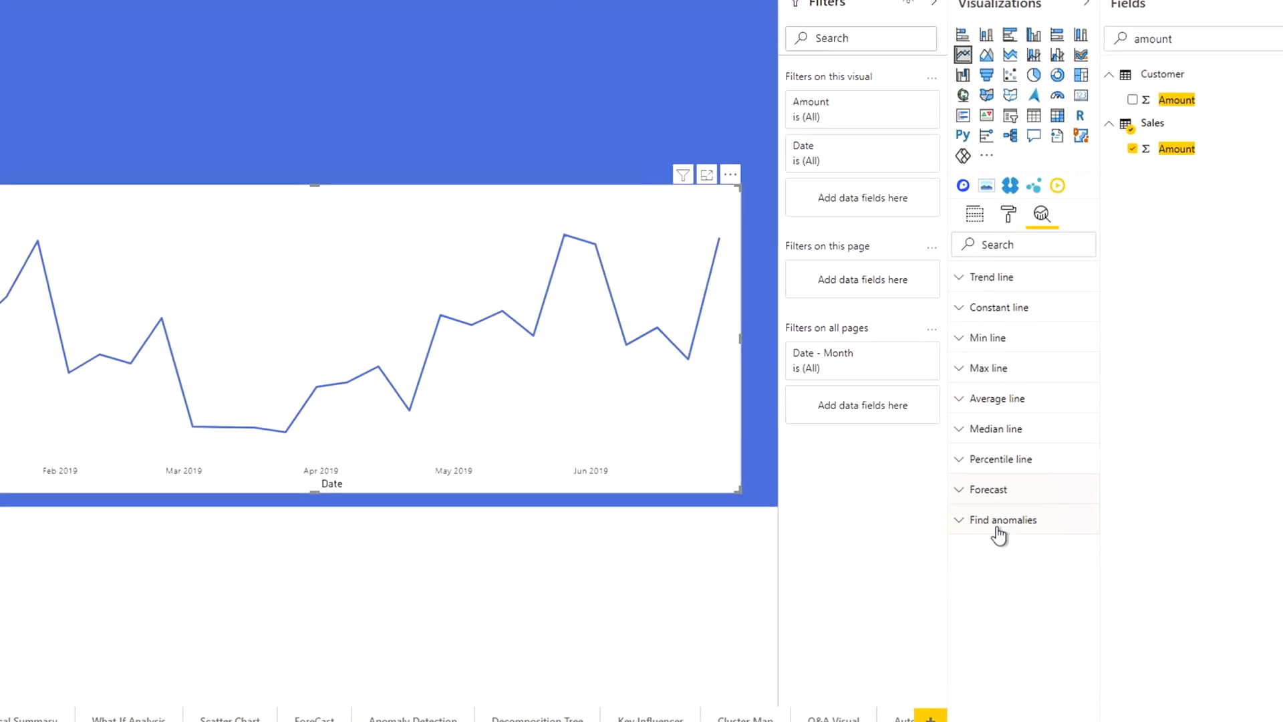
Step: Add anomaly detection with 100% sensitivity to the Amount by Date line chart and inspect the 26-May-19 anomaly
click(1029, 522)
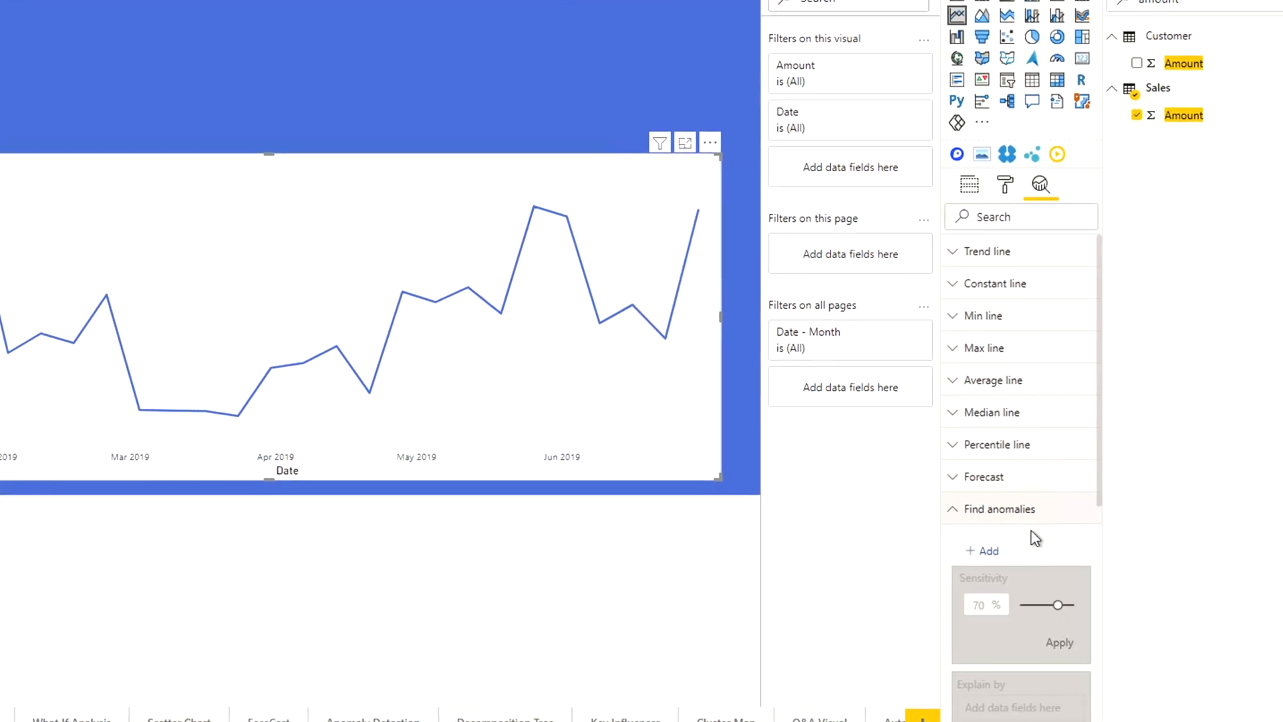
click(981, 547)
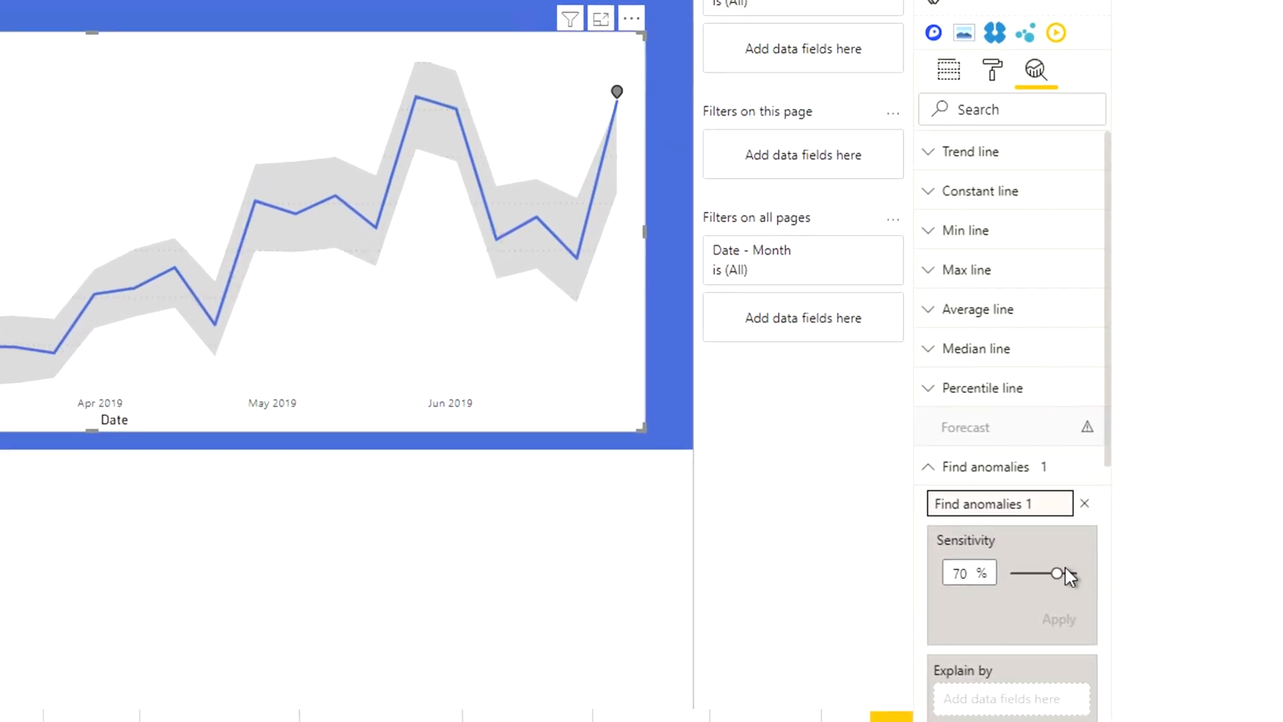
drag(1055, 569, 1079, 569)
click(1054, 613)
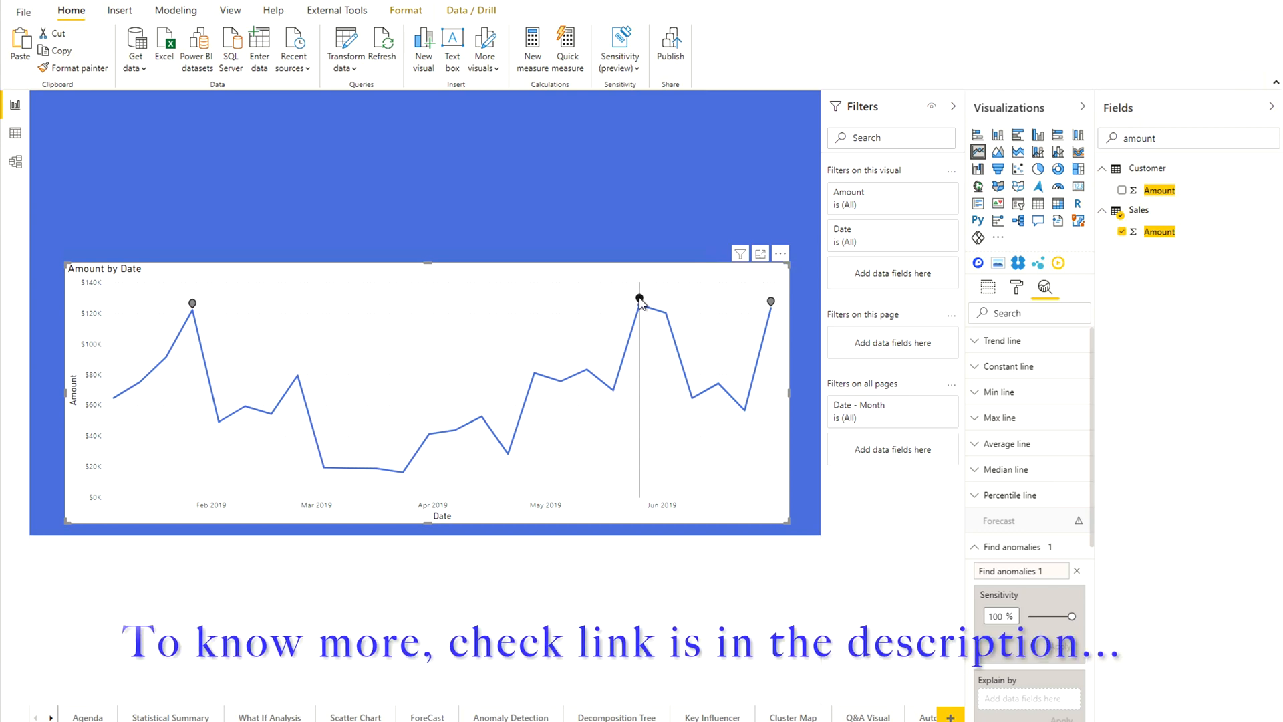
mouse_move(640, 302)
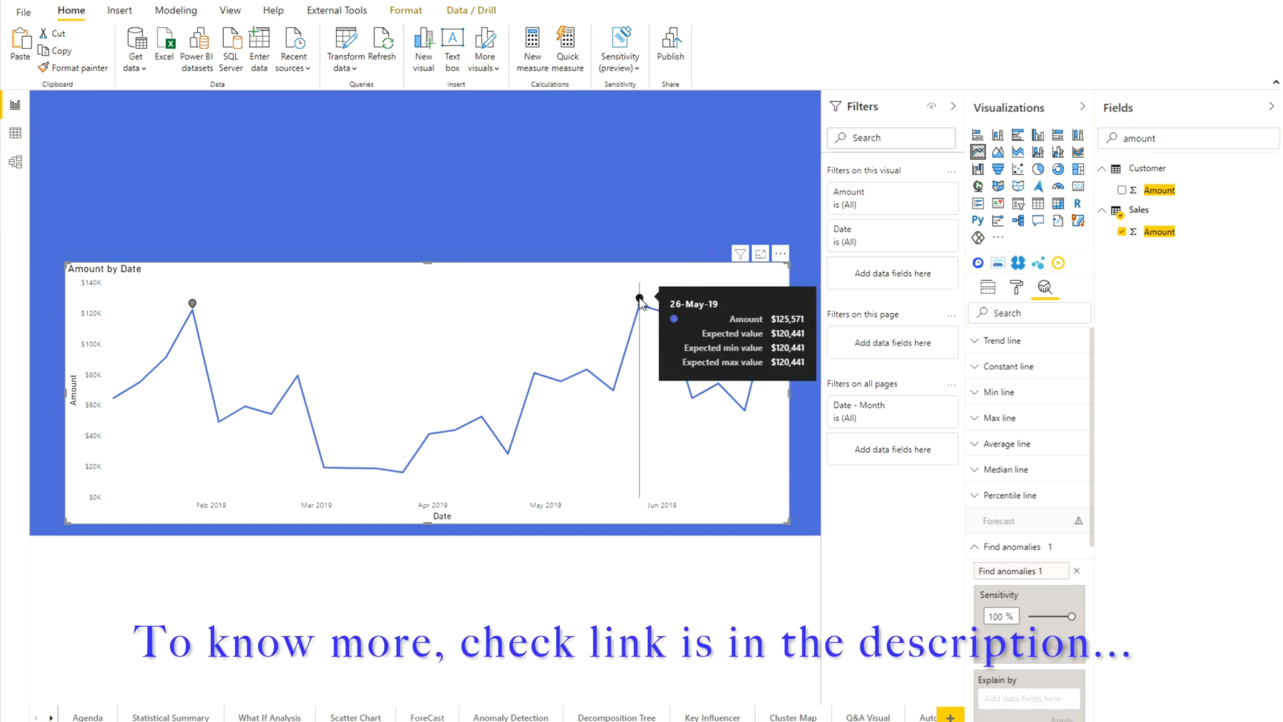
click(640, 300)
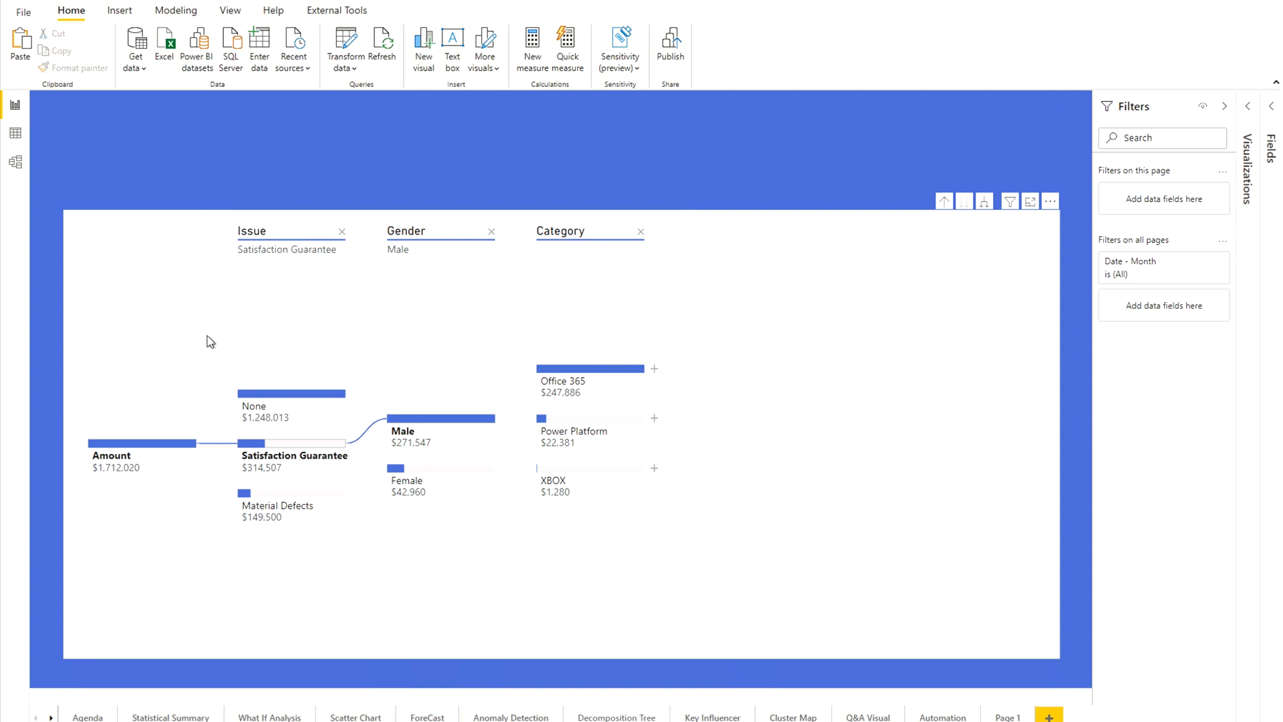
Step: Collapse and clear the existing levels of the decomposition tree, and break the Amount root down by Gender
click(194, 450)
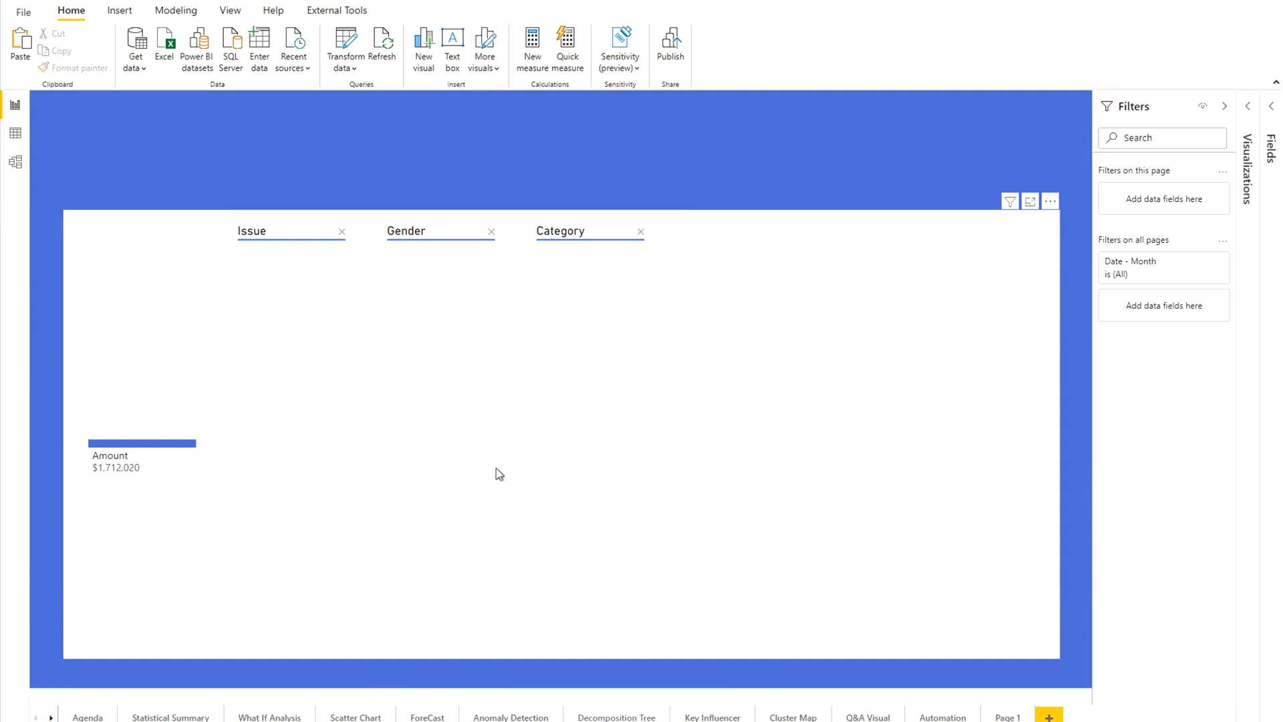
click(1246, 109)
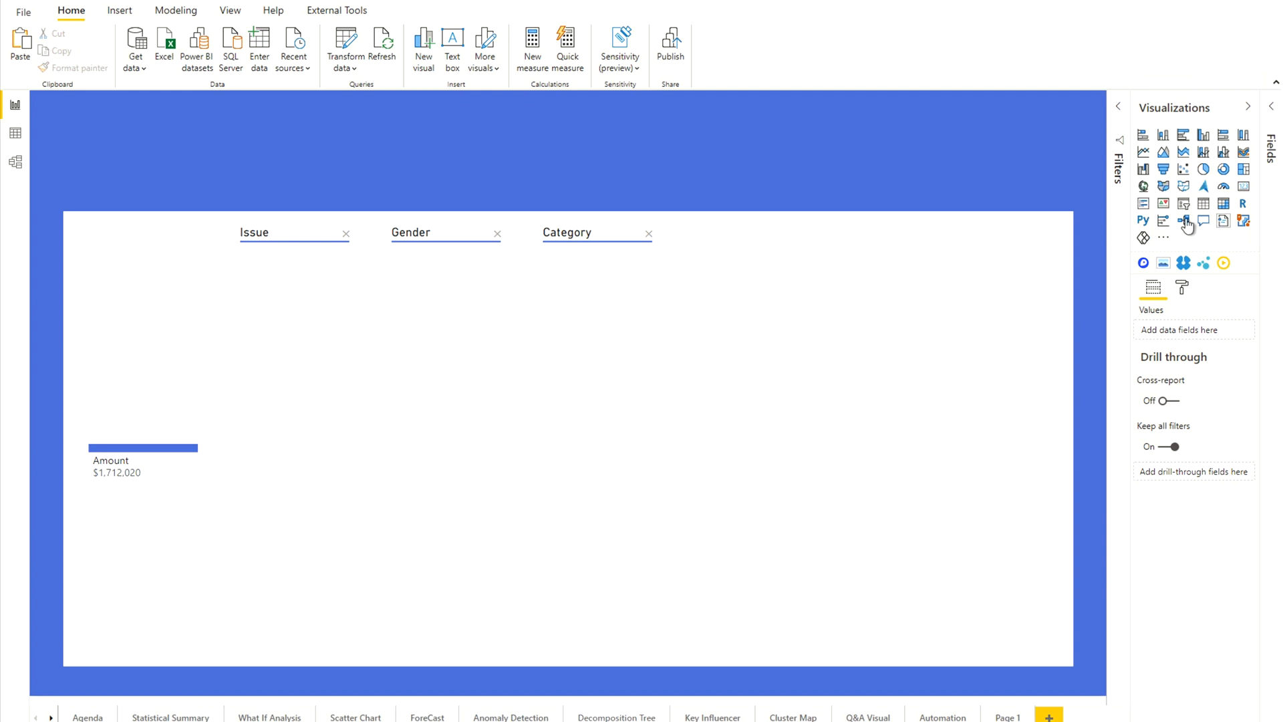
click(941, 463)
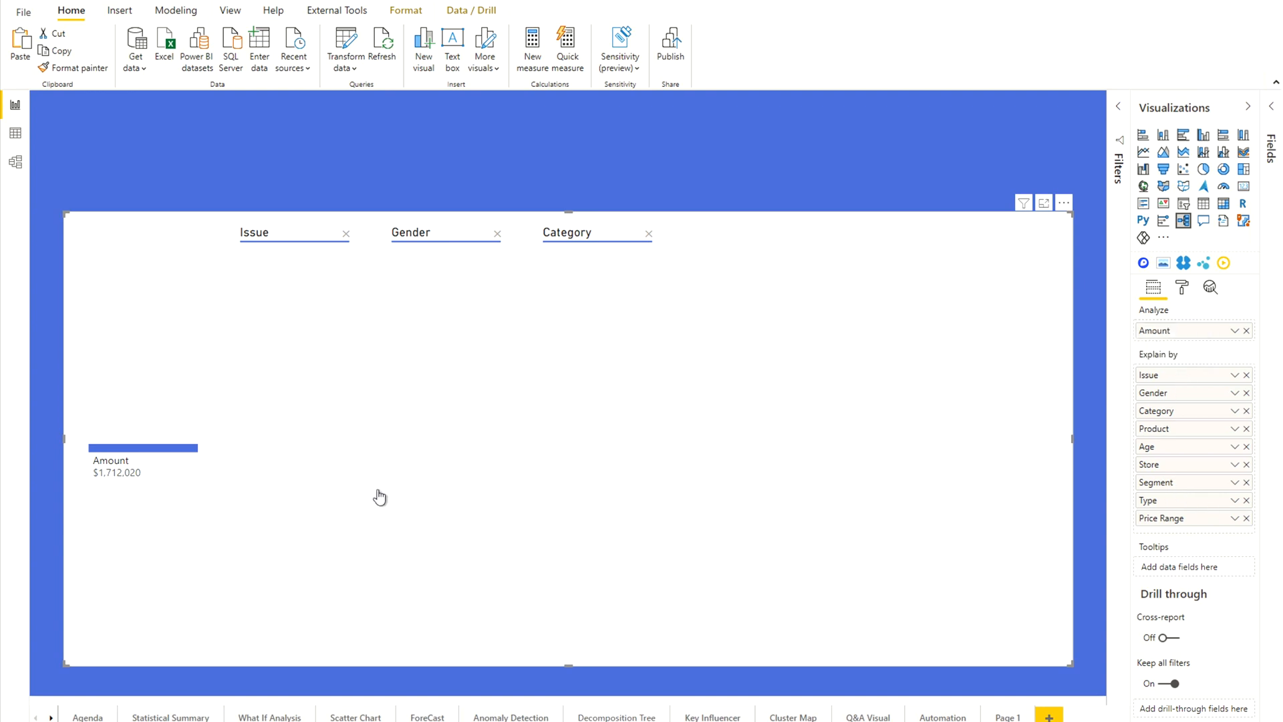
mouse_move(204, 458)
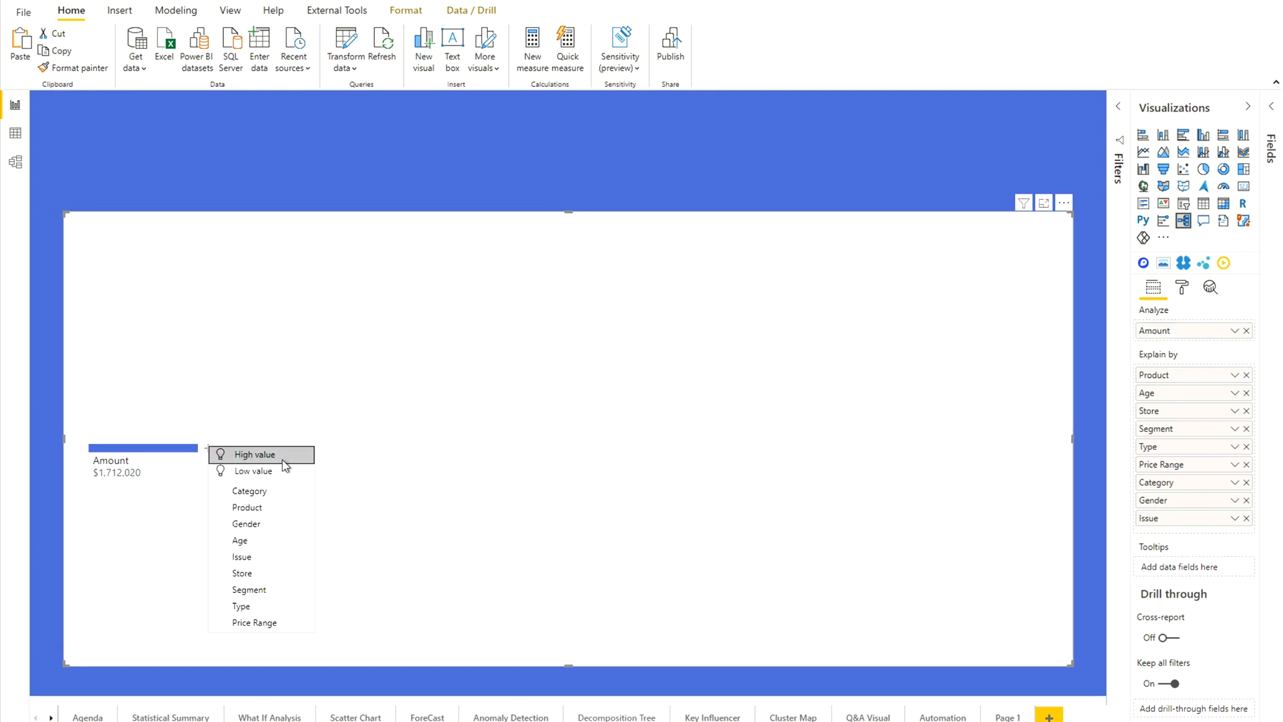
click(252, 527)
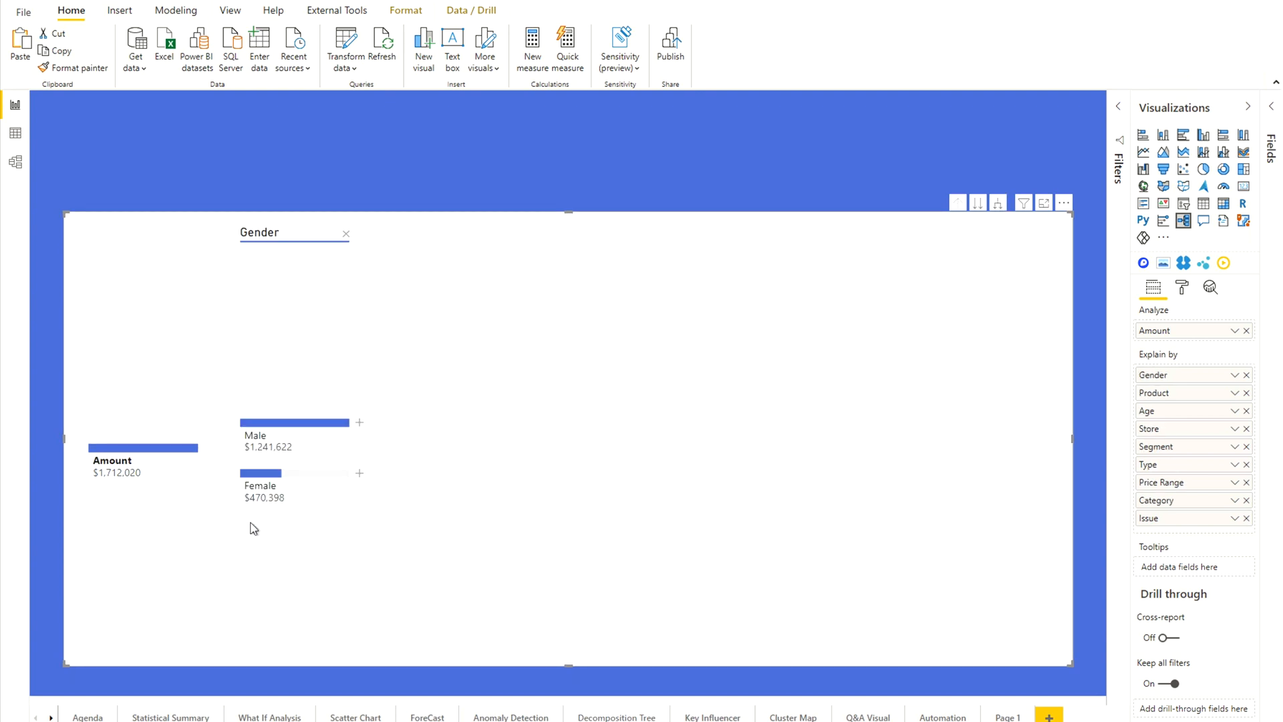
Step: Split the decomposition tree's Male branch by High value, and break the resulting External branch down by Product
click(360, 425)
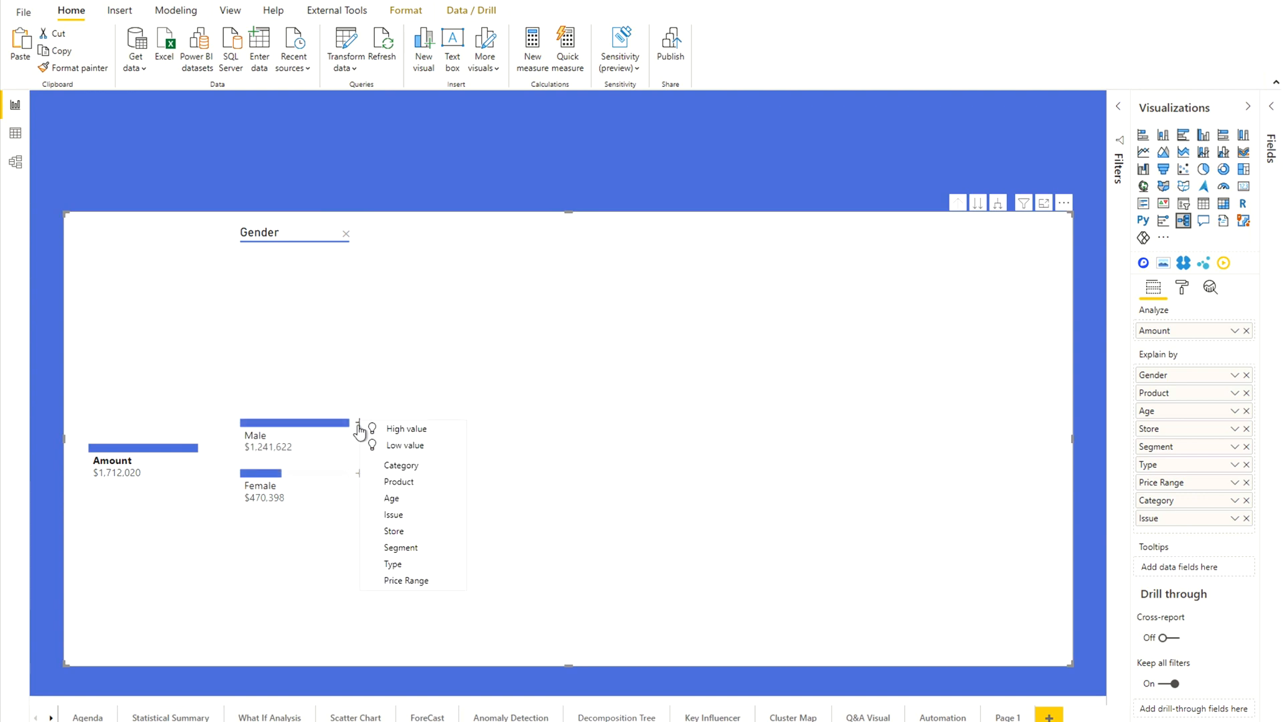
click(397, 431)
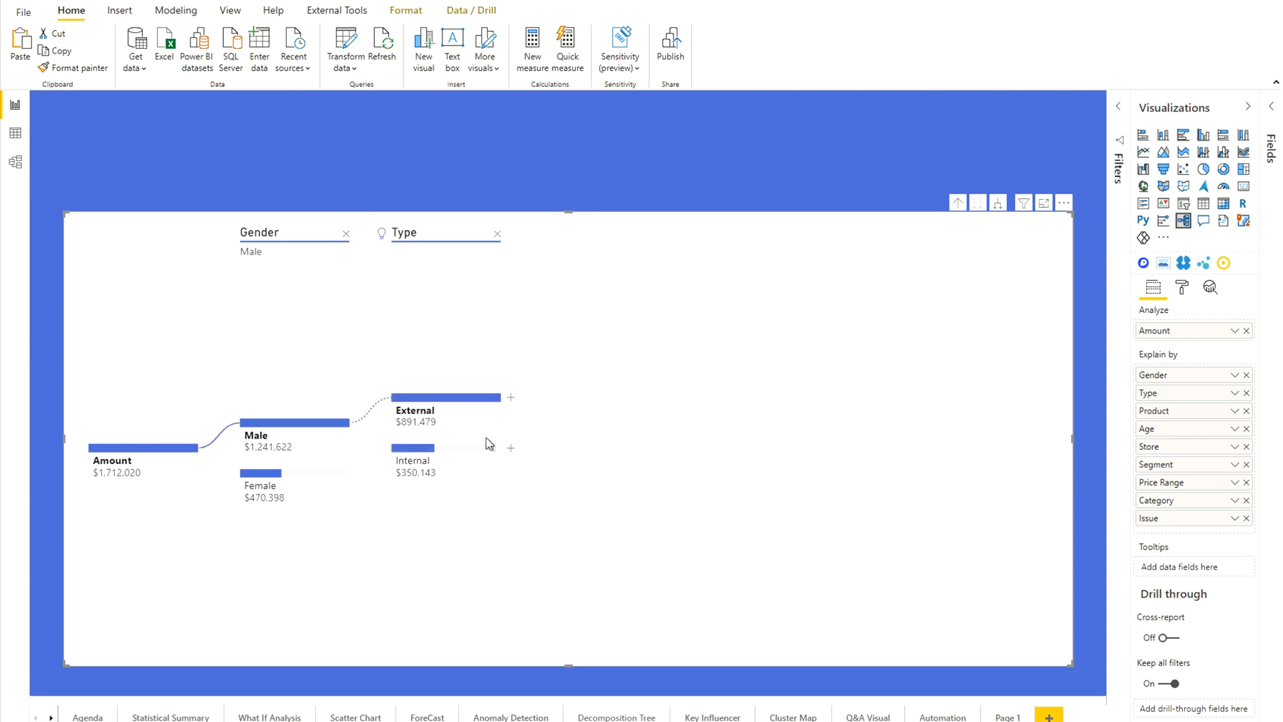
click(511, 399)
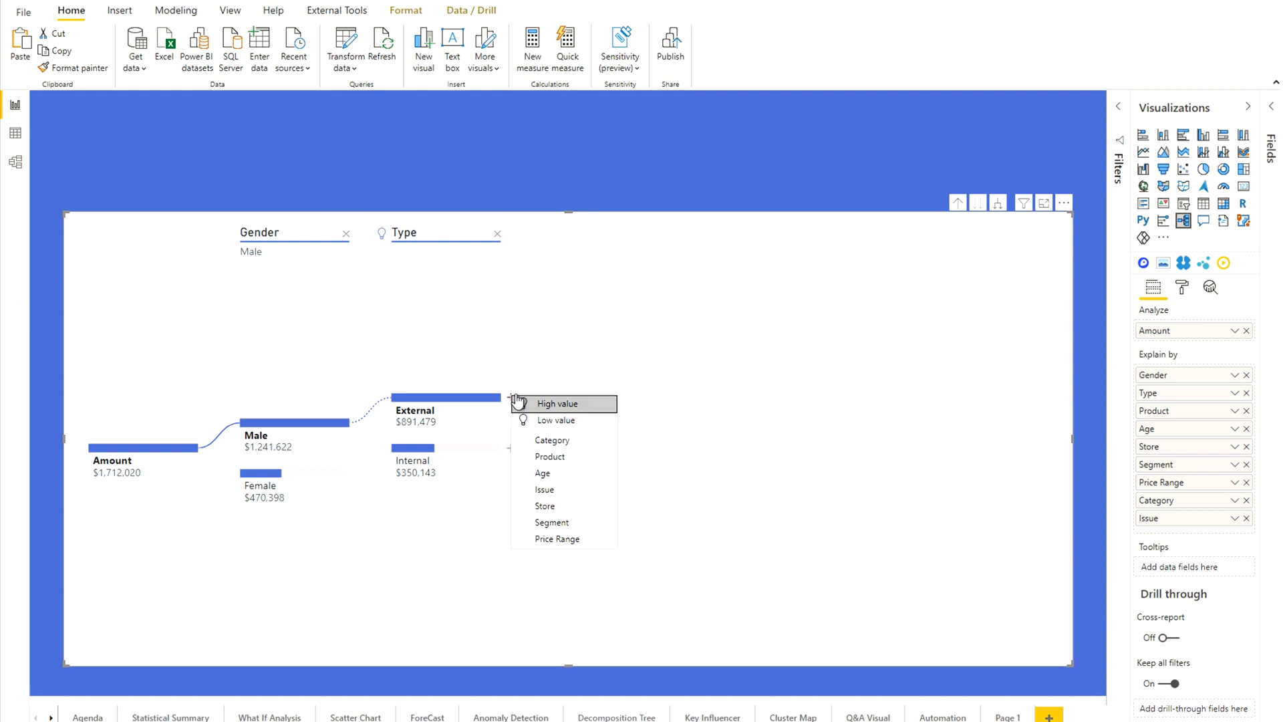
click(573, 456)
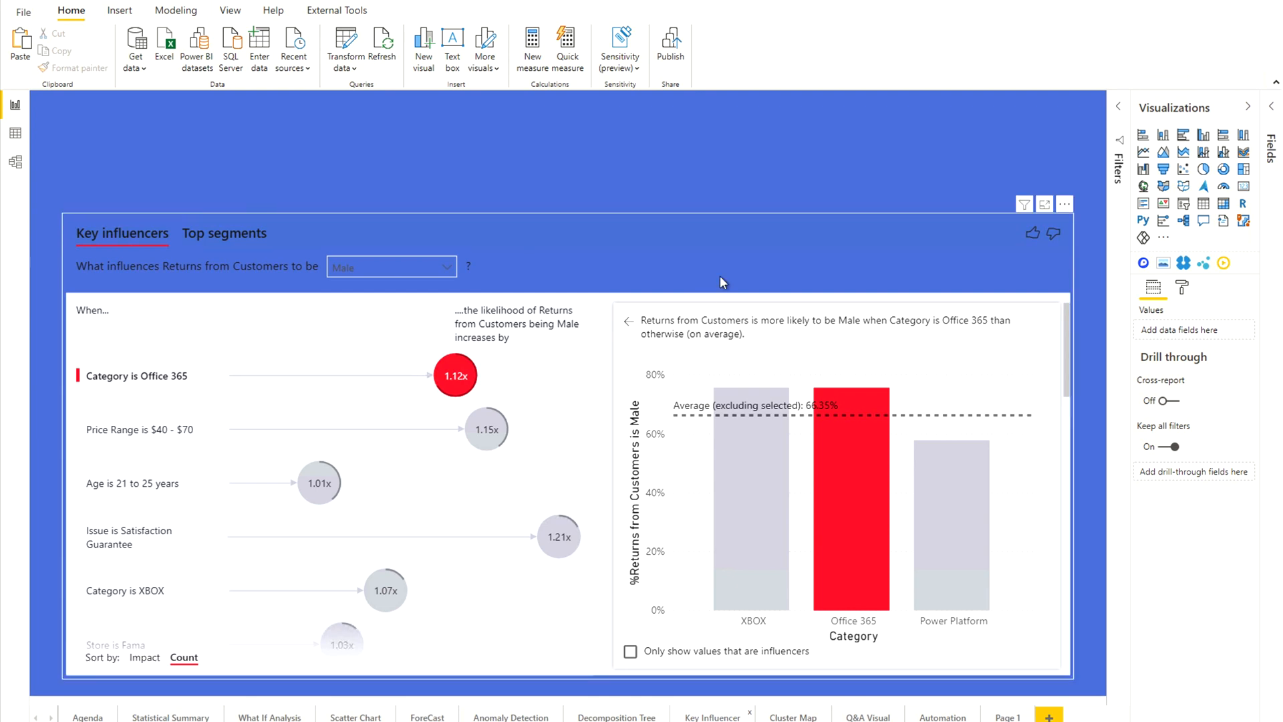
Step: Set the key influencers visual to analyze what influences Returns from Customers to be Female
click(730, 255)
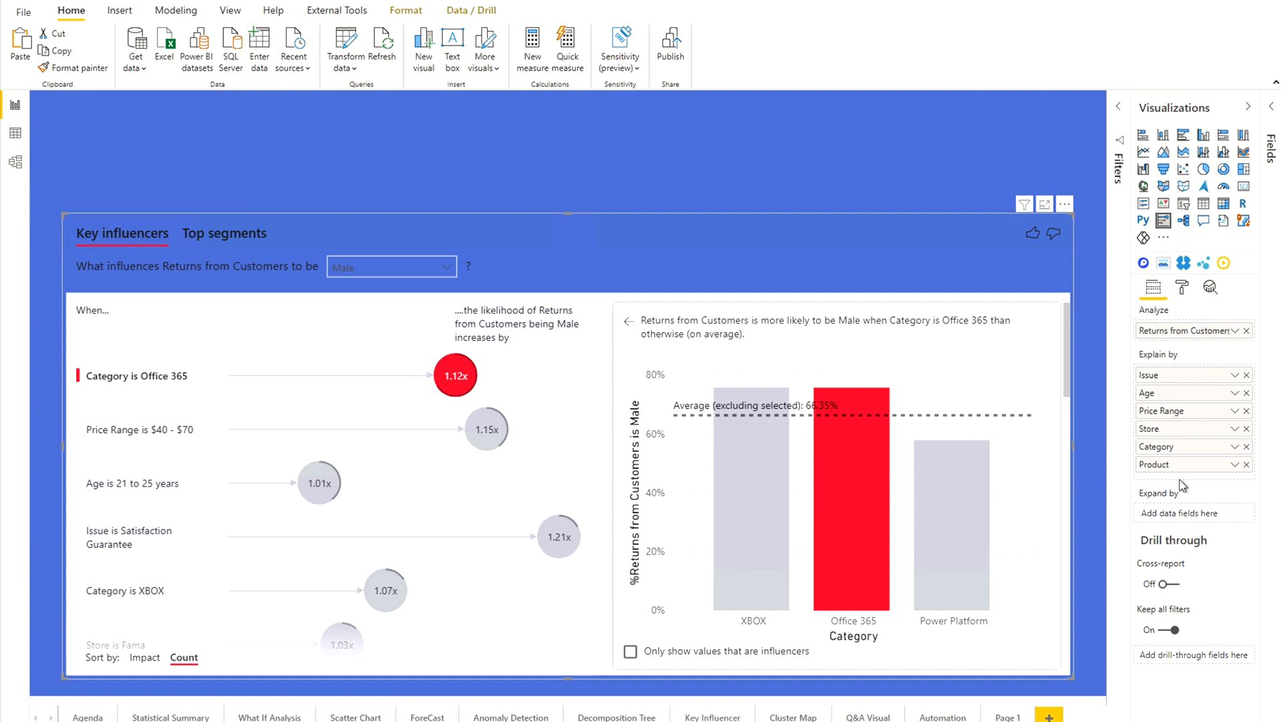
click(387, 262)
click(367, 276)
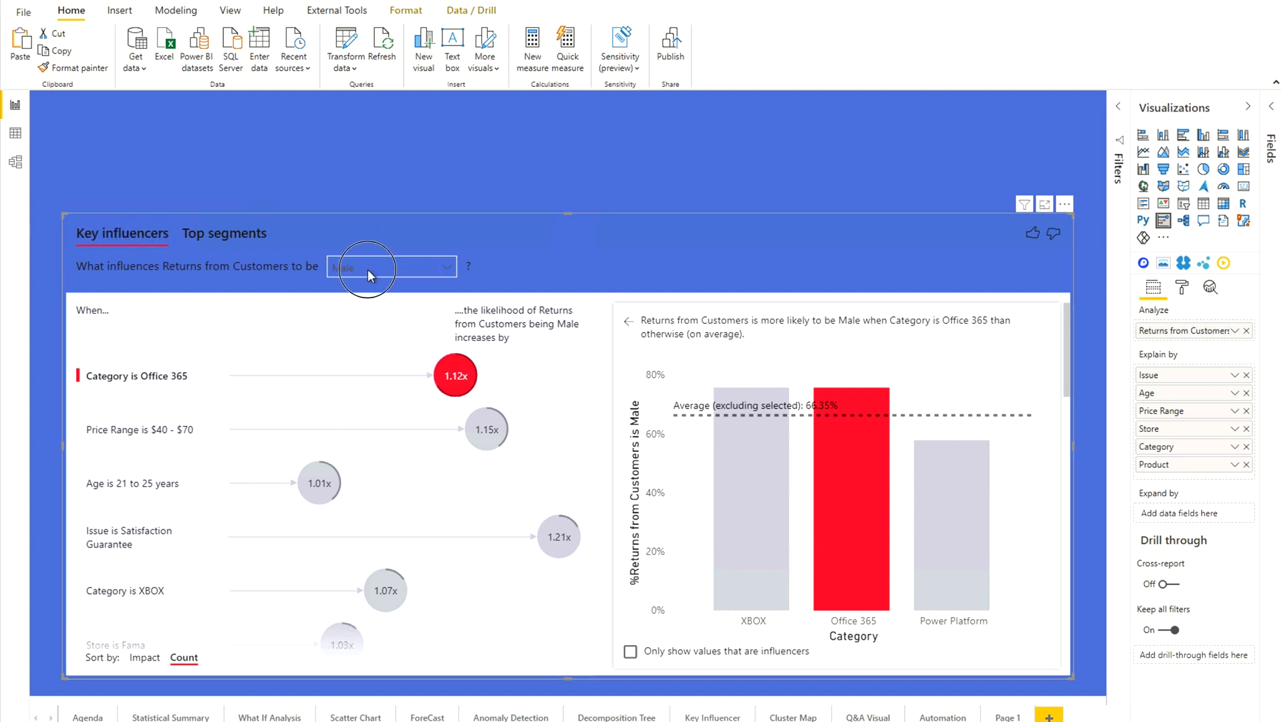
click(369, 271)
click(386, 288)
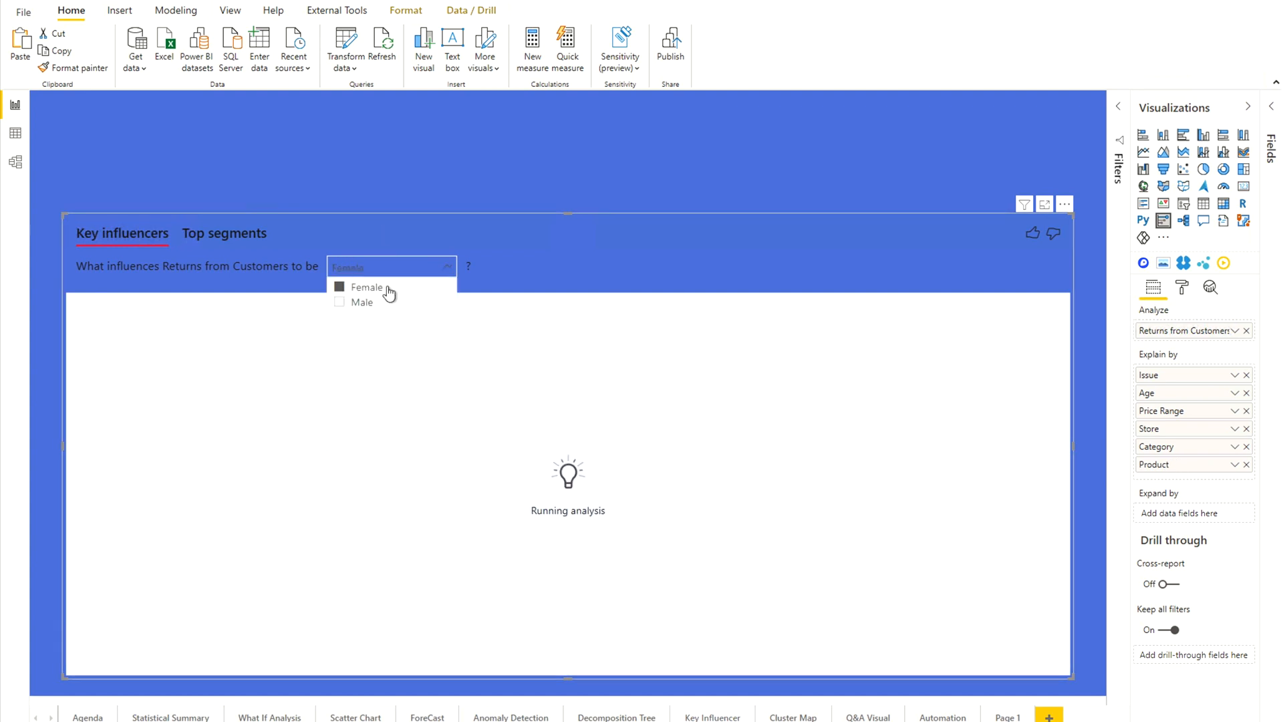
click(522, 252)
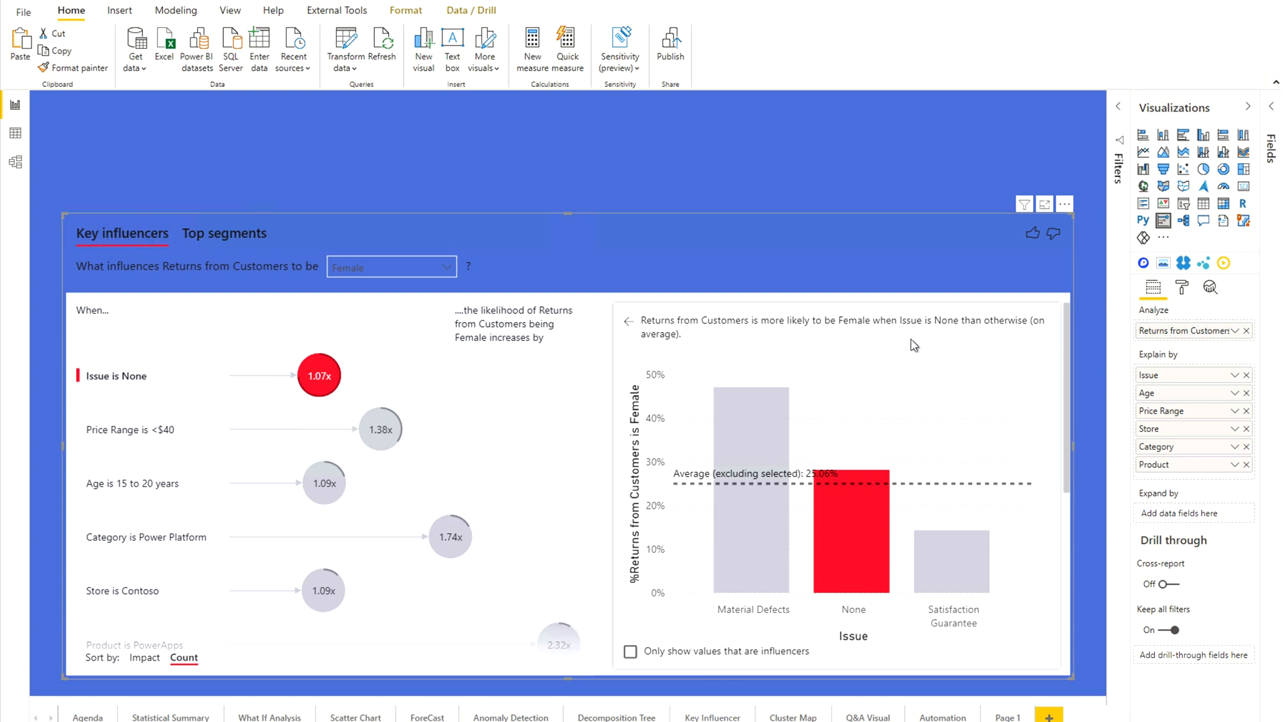
Step: Examine the breakdown charts of the influencers Issue is None, Price Range is <$40 and Category is Power Platform
click(321, 377)
click(321, 378)
click(380, 428)
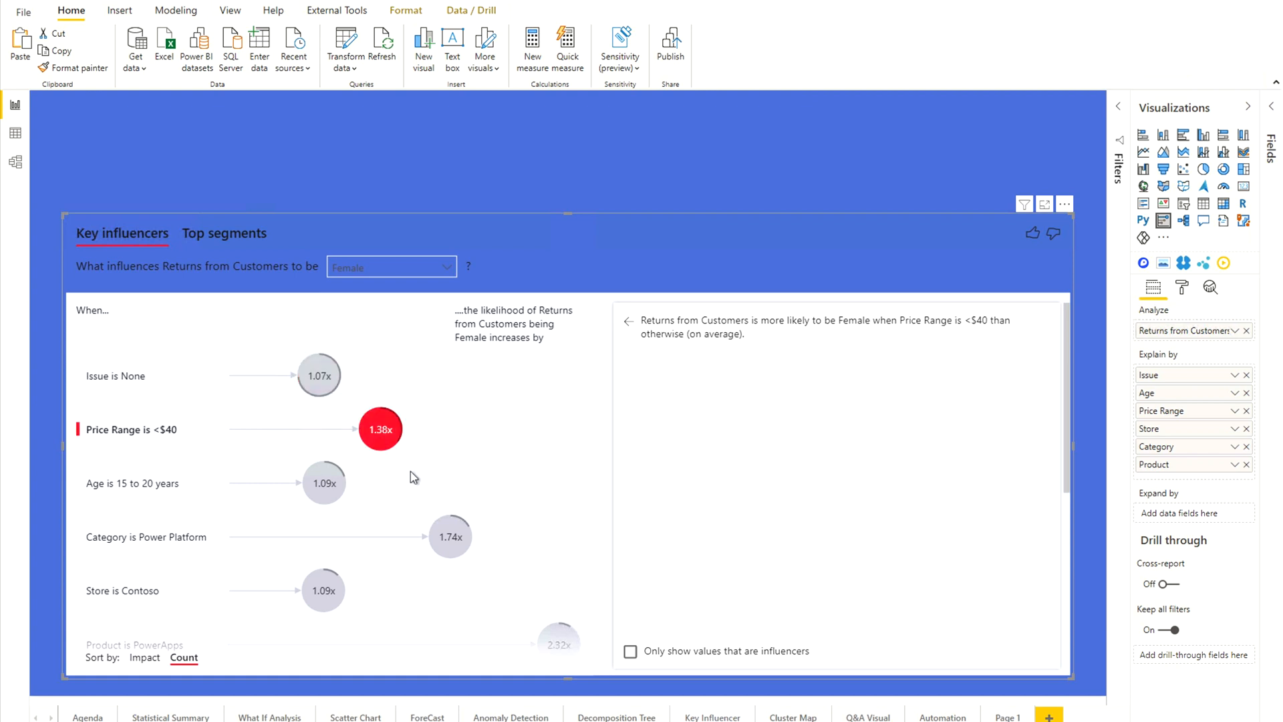
click(443, 532)
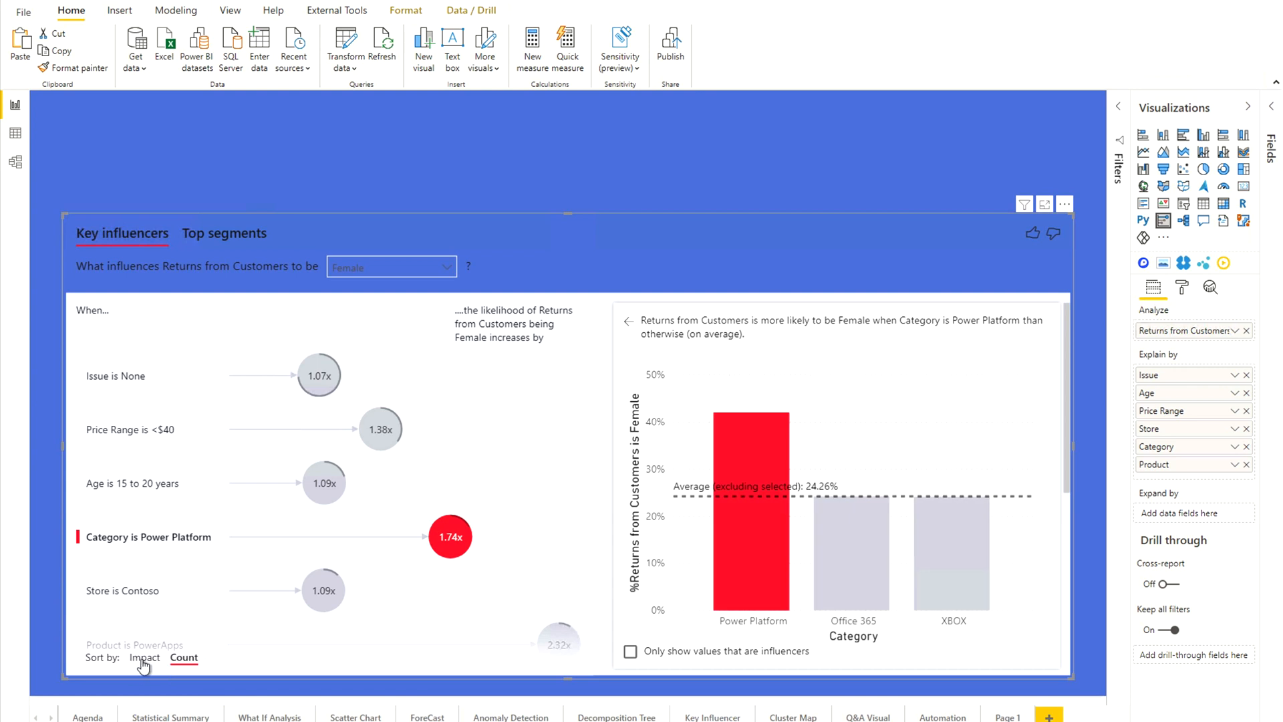
Step: Sort the key influencers by Impact and look through the reordered list
click(143, 660)
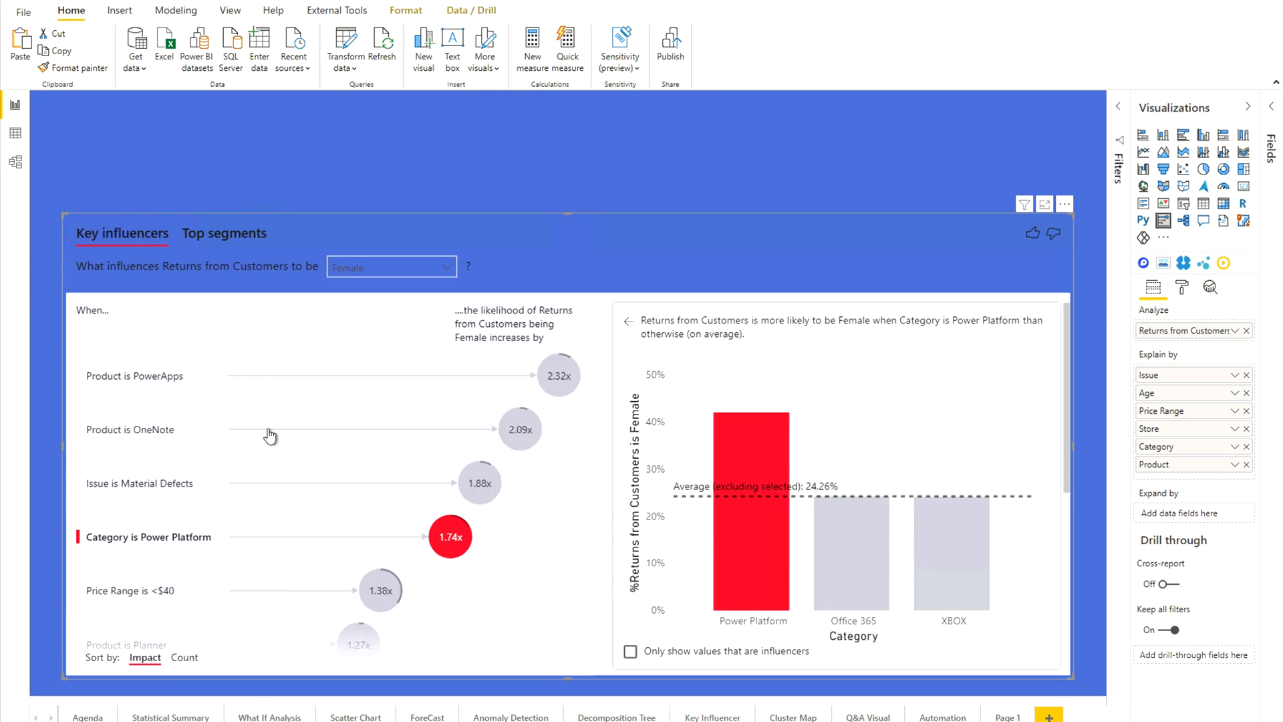
scroll(316, 403, down, 2)
scroll(316, 403, down, 3)
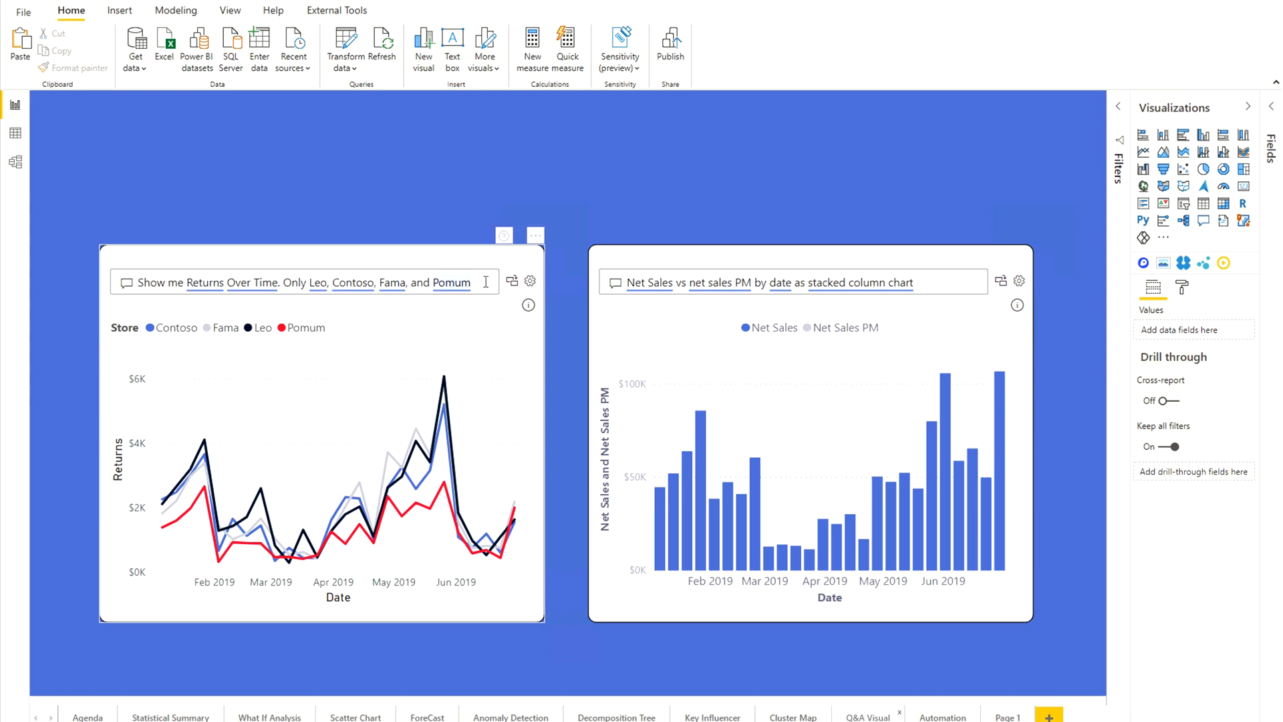
Step: Replace the returns question in the Q&A visual with "Show me total proudcts over time"
drag(477, 283, 120, 279)
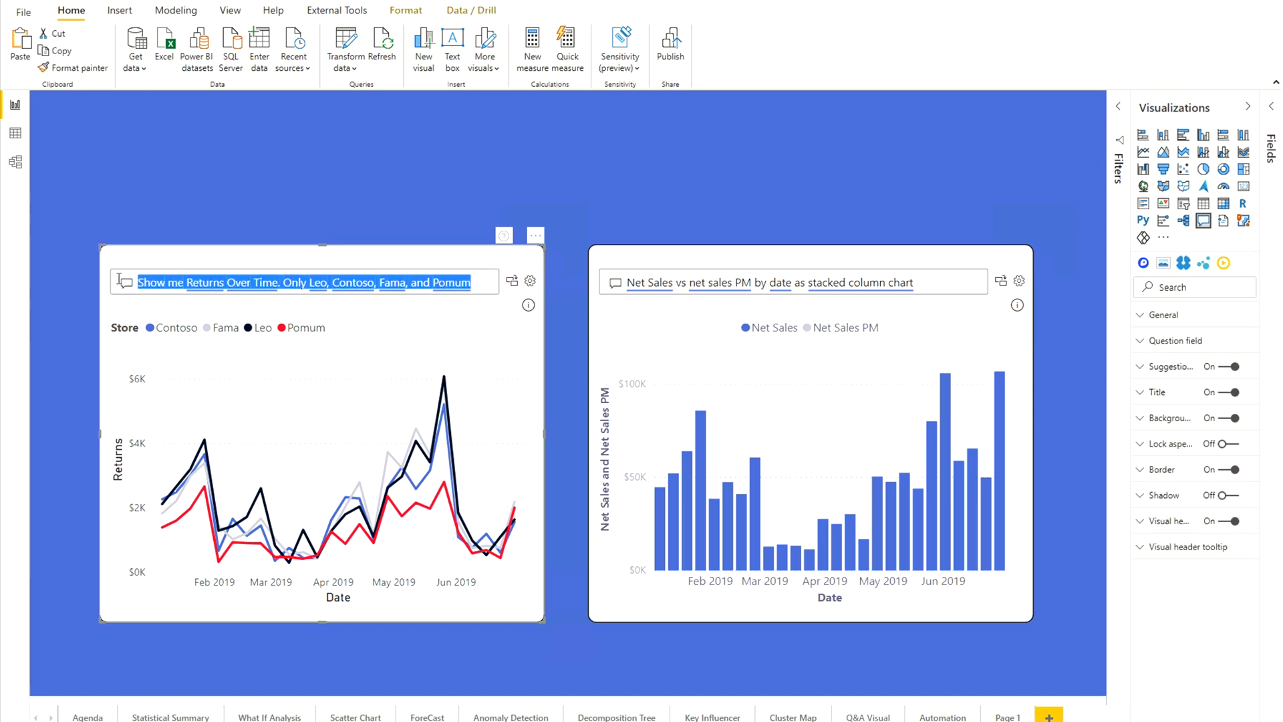
text(Show)
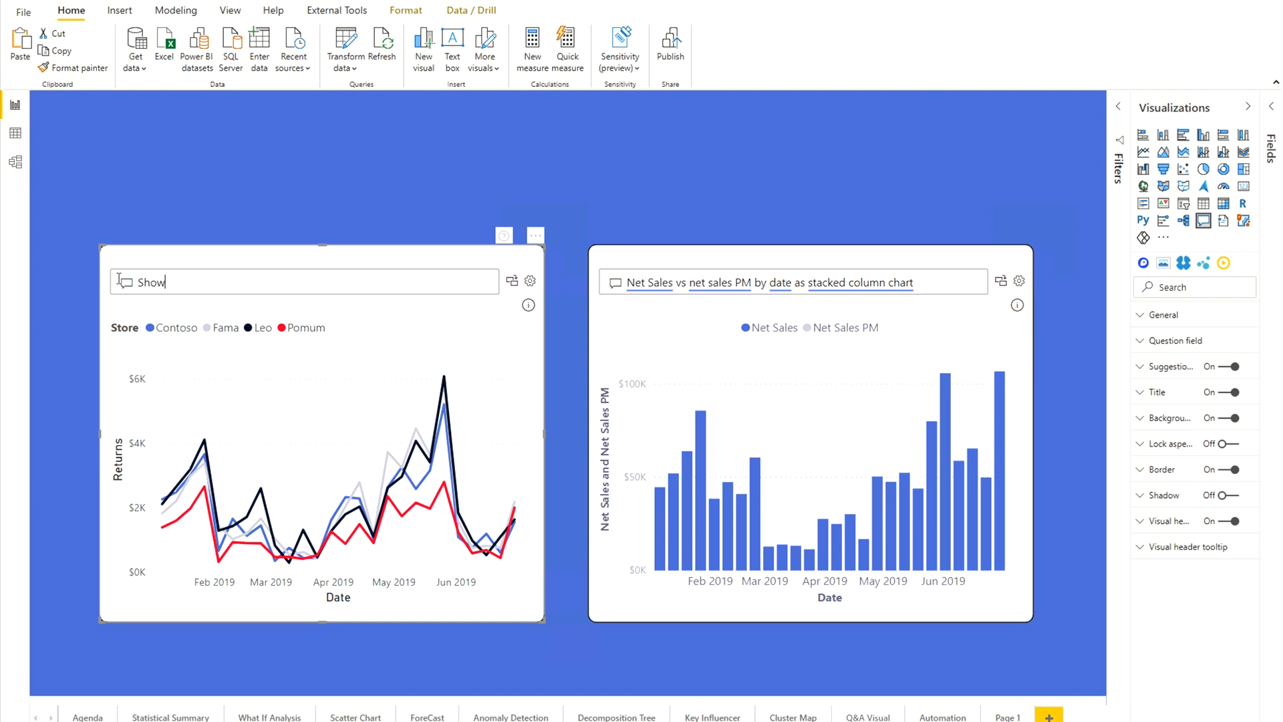
text( me total prodts over time)
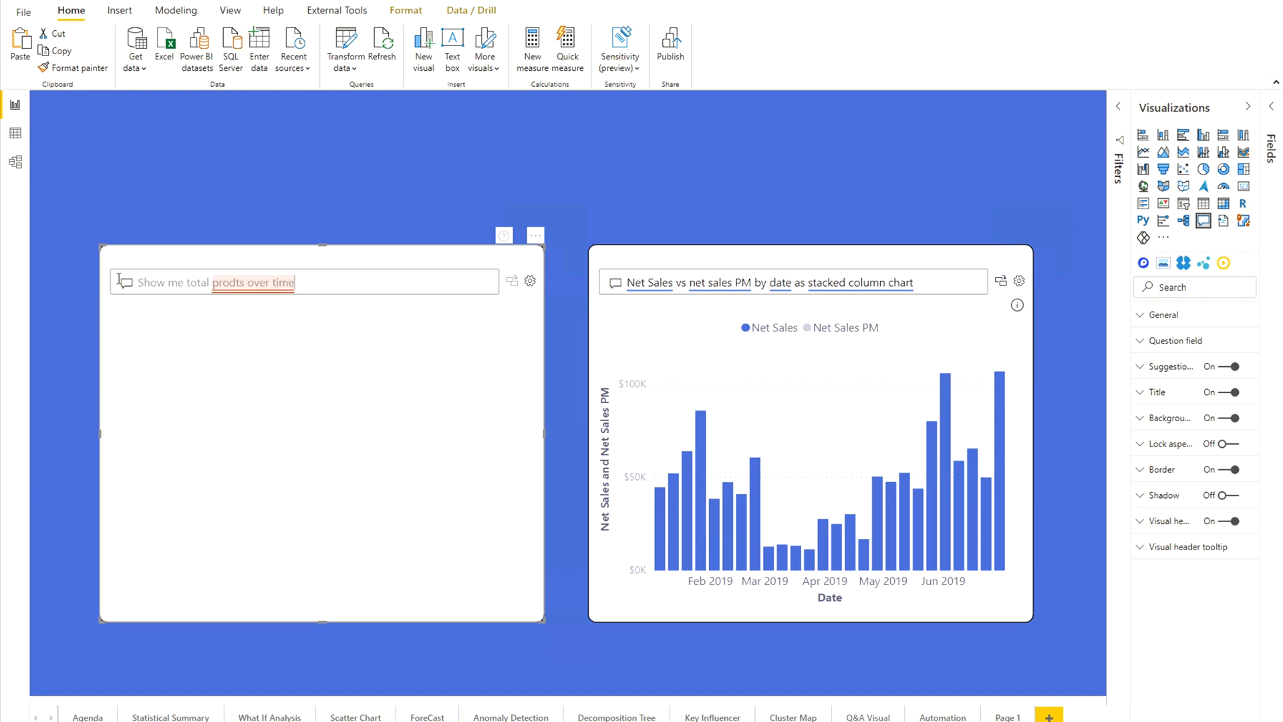
click(168, 311)
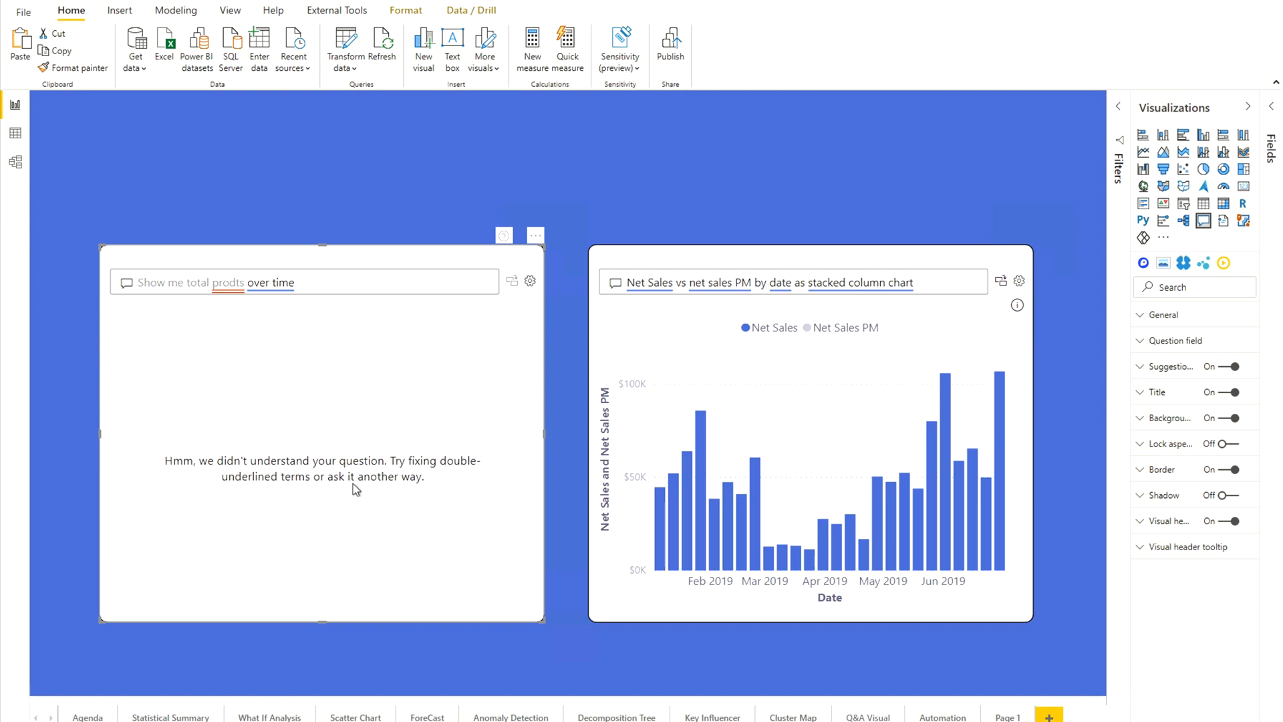
double_click(226, 285)
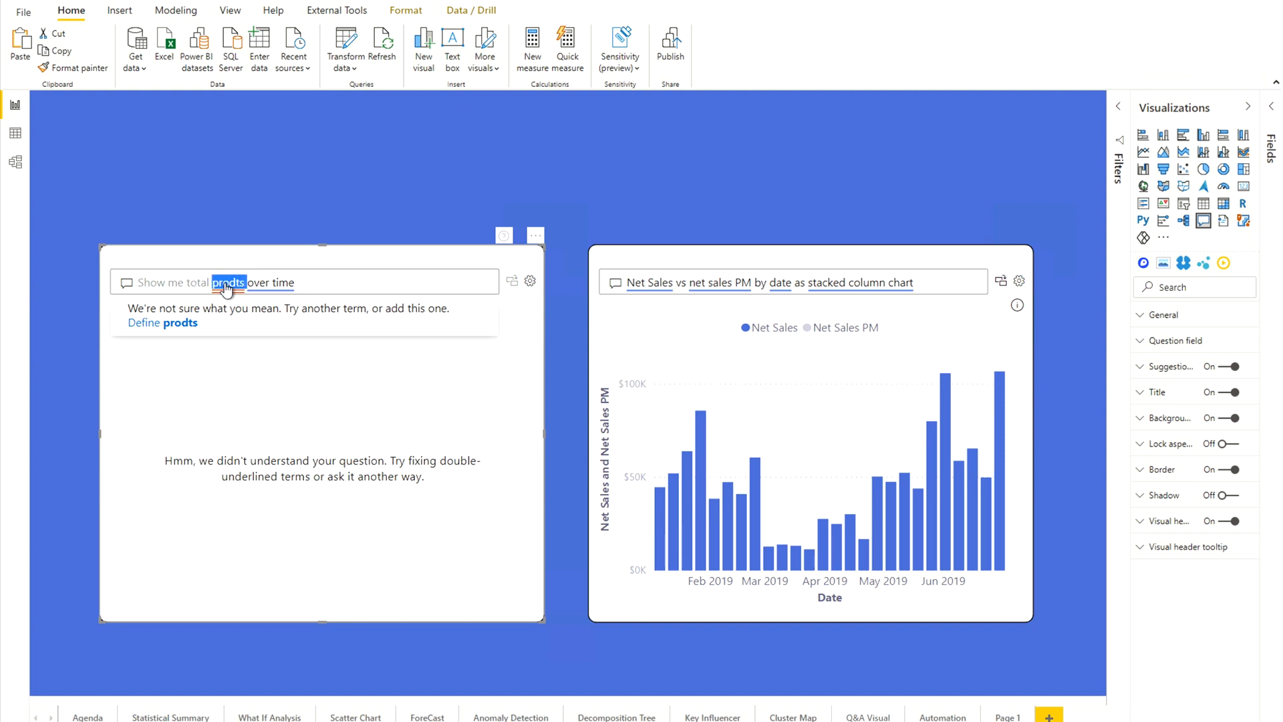
text(proudcts)
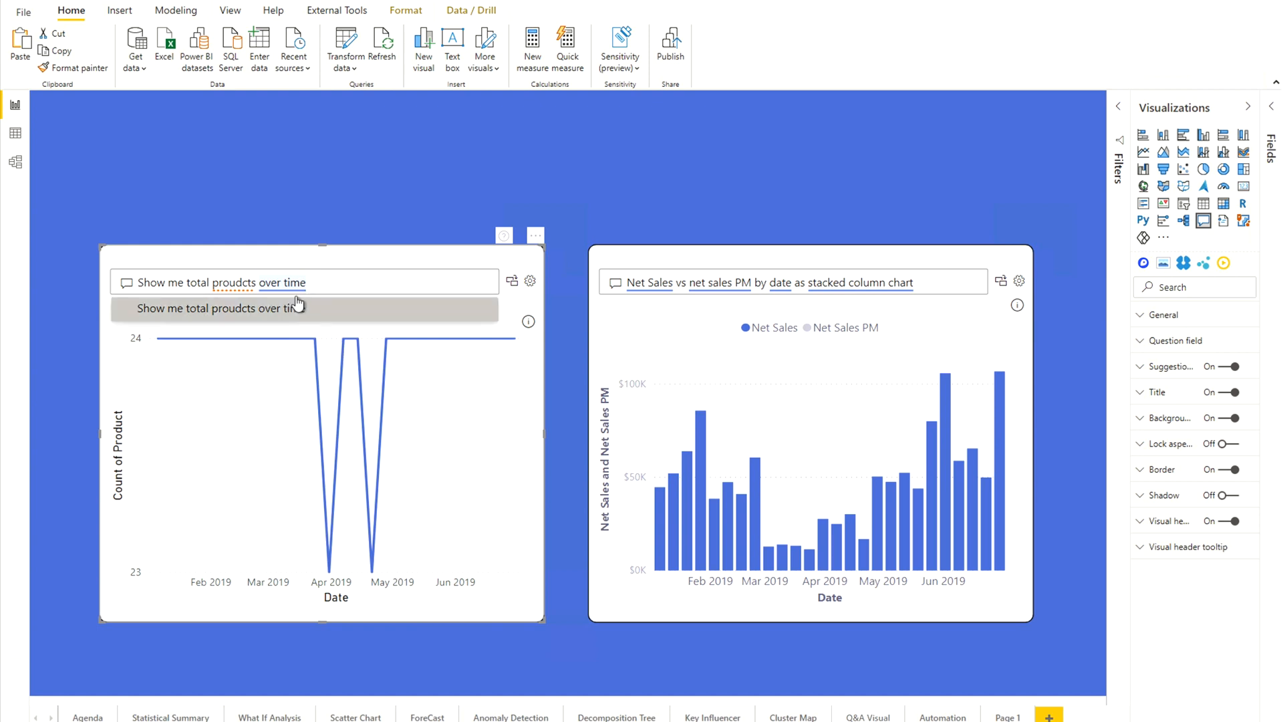
Step: Replace "over time" in the products question with "by net sales", using the suggested wording
drag(330, 290, 261, 286)
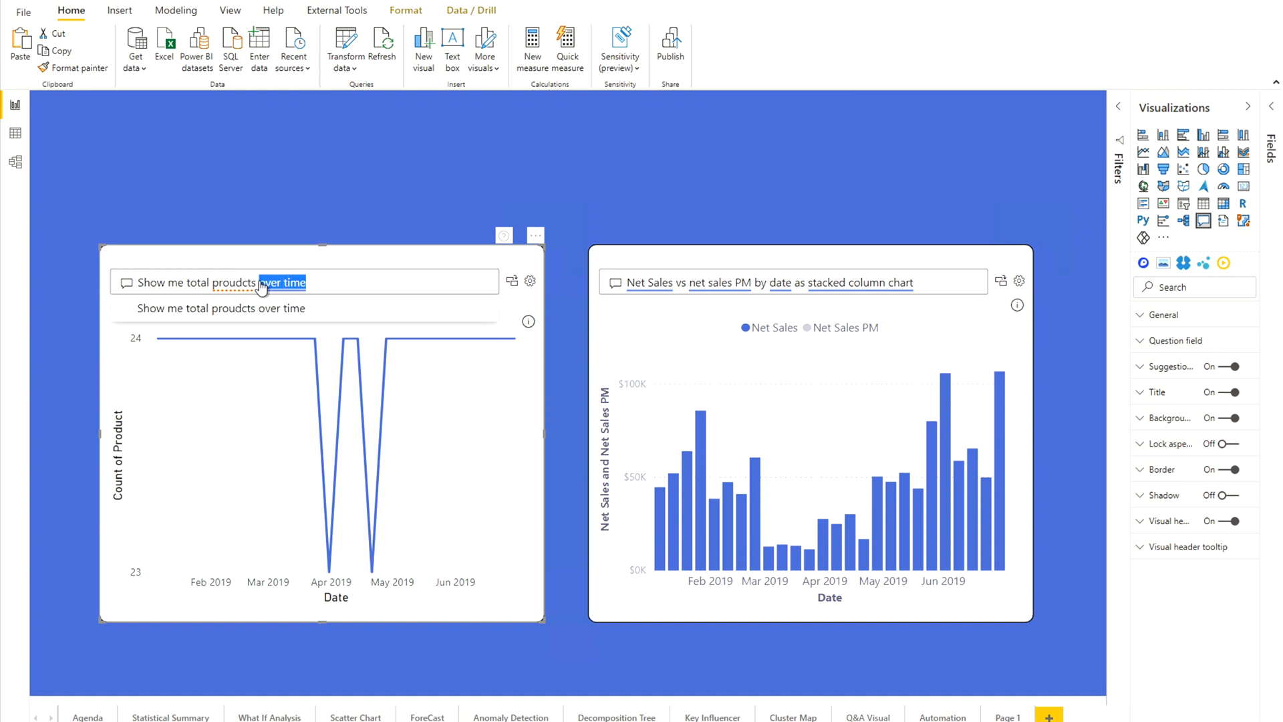
key(BackSpace)
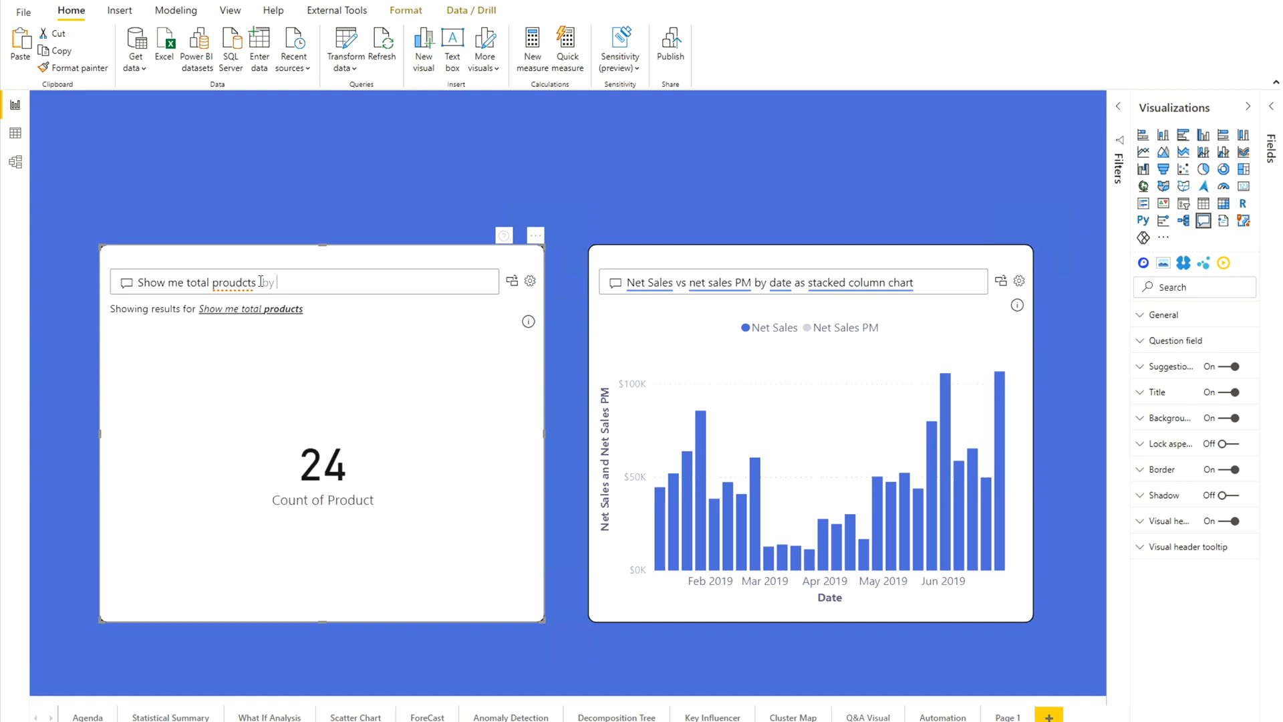
text(by sales)
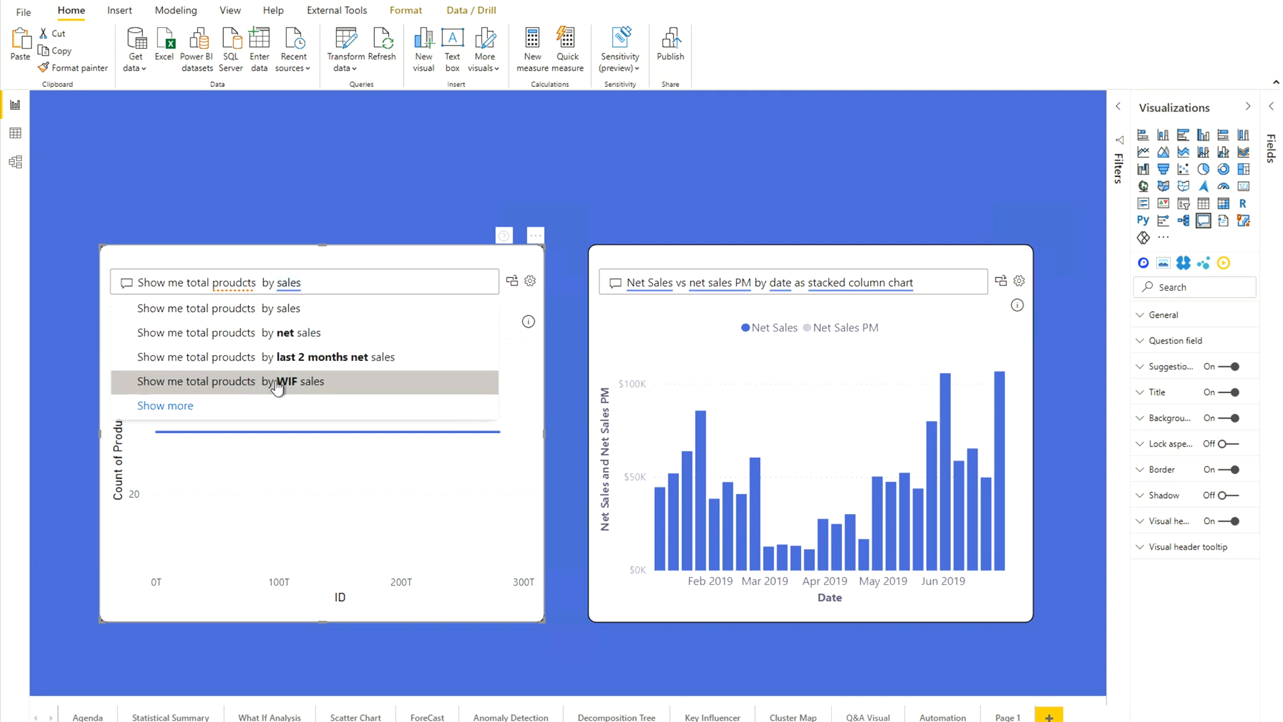
click(278, 334)
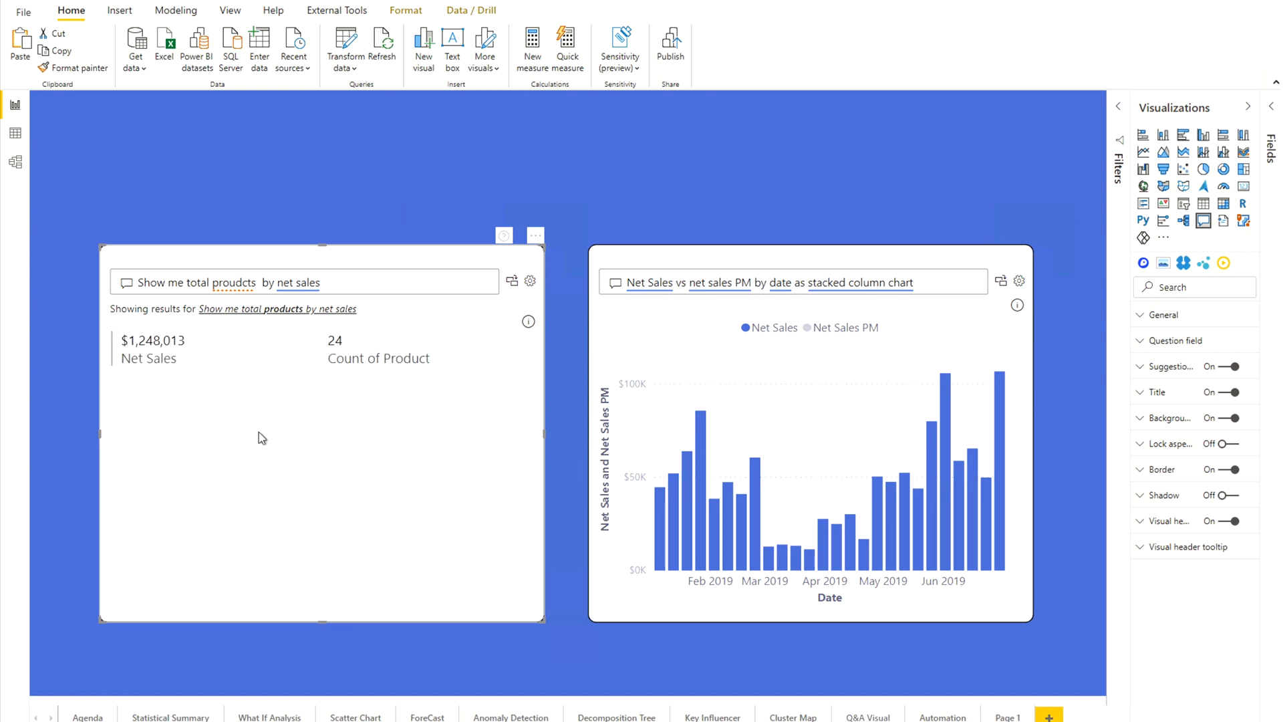
Step: Correct the misspelled "proudcts" in the question to the suggested "products"
click(240, 288)
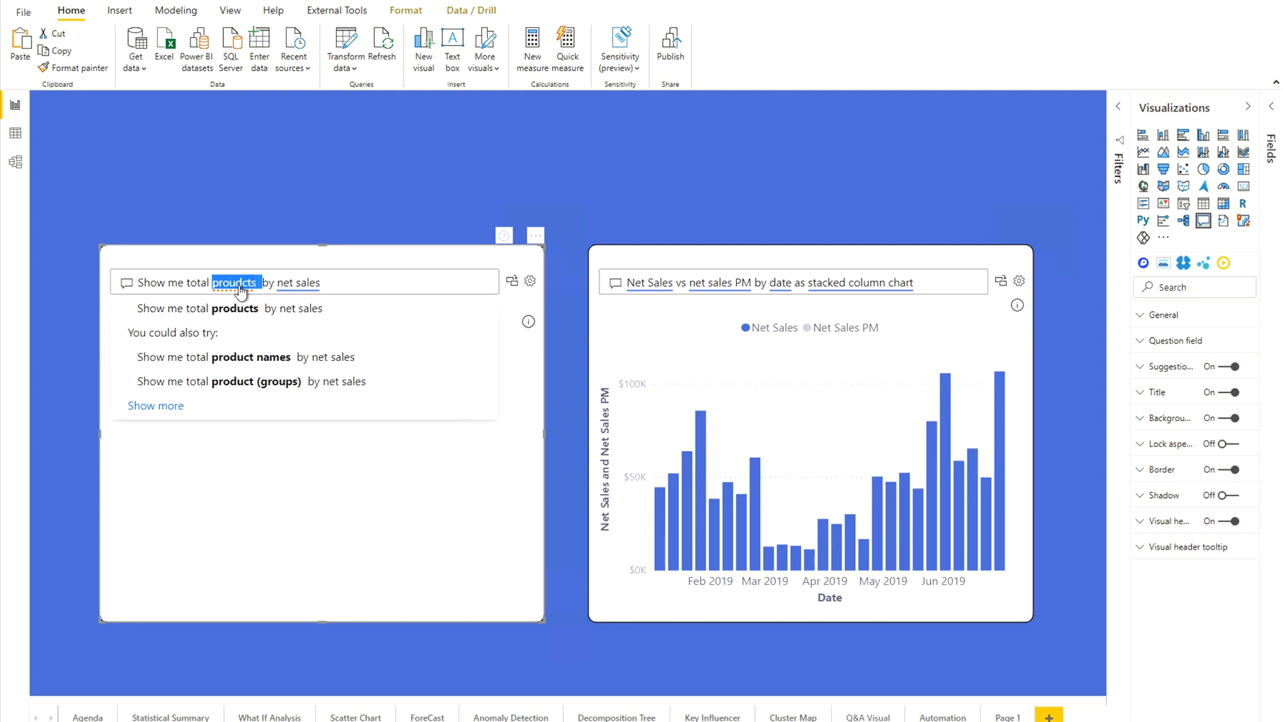
click(261, 308)
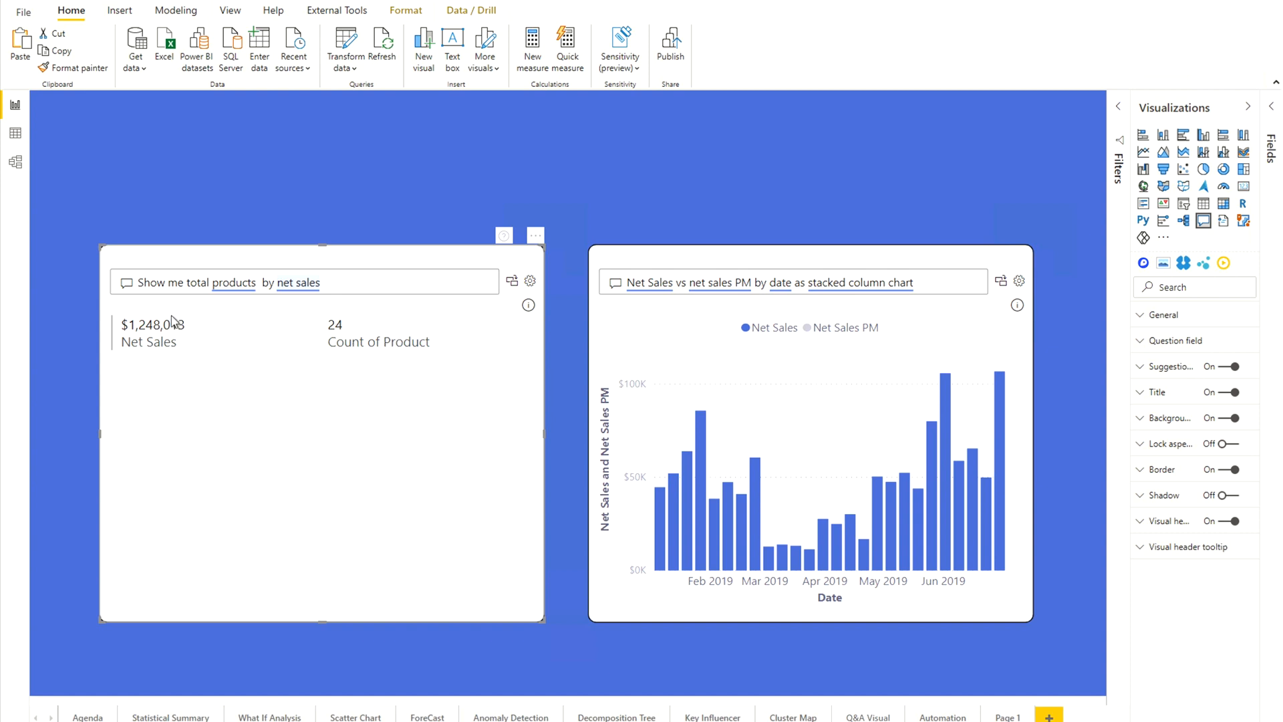
click(358, 285)
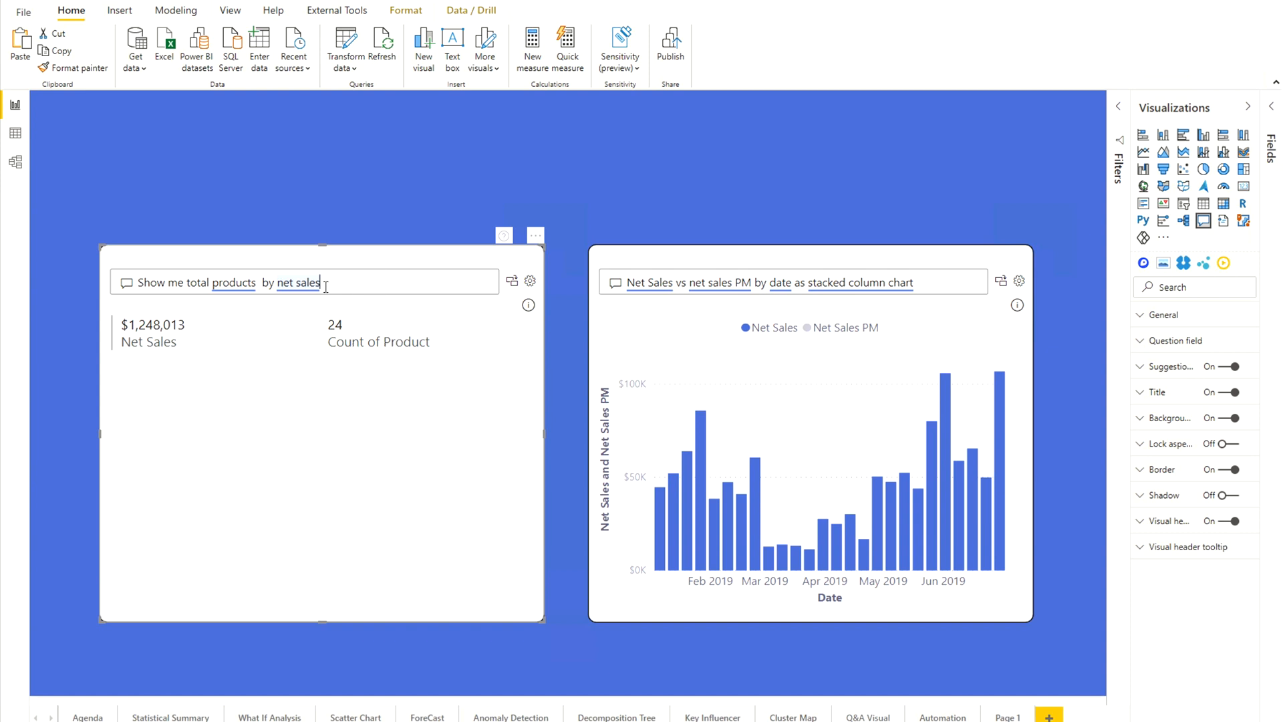